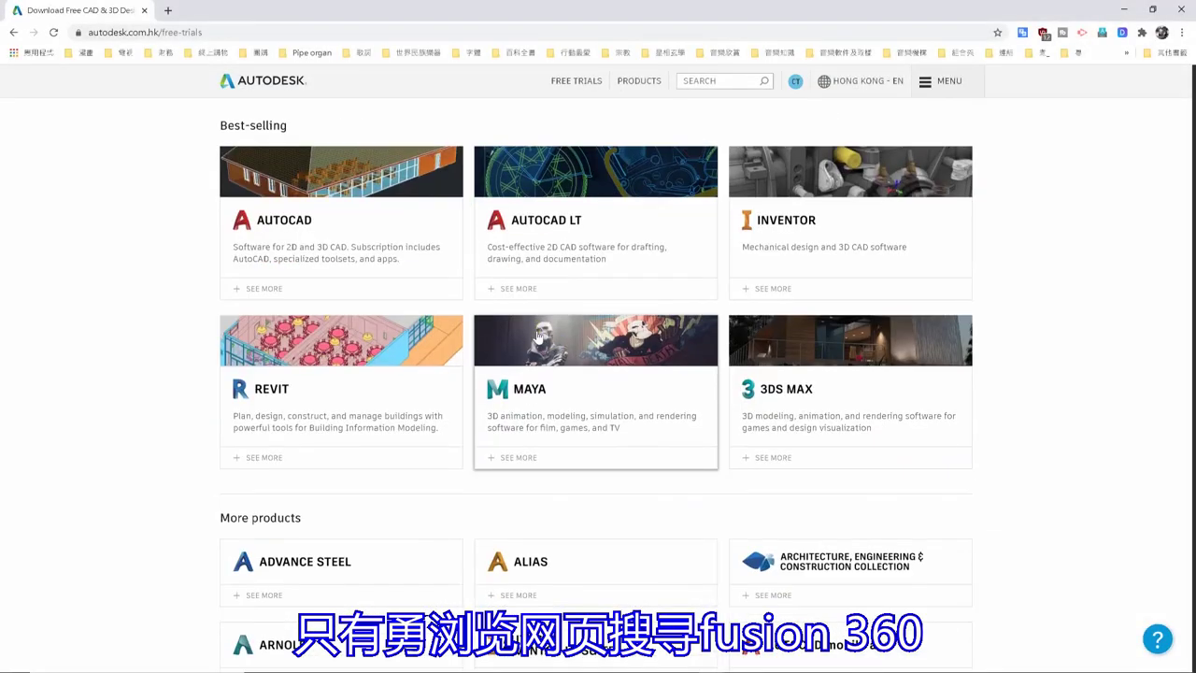
# Download Fusion 360 for personal use from the Autodesk website and run its installer.
pyautogui.scroll(-2, 537, 337)
pyautogui.scroll(-2, 542, 341)
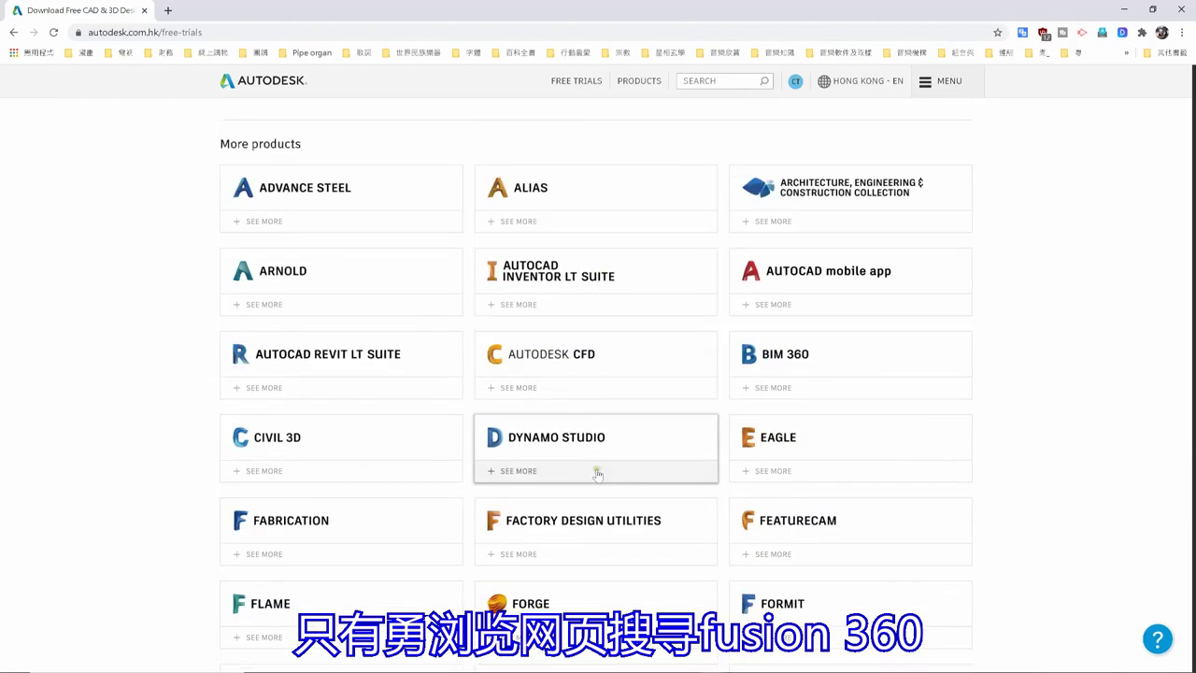
pyautogui.scroll(-1, 525, 545)
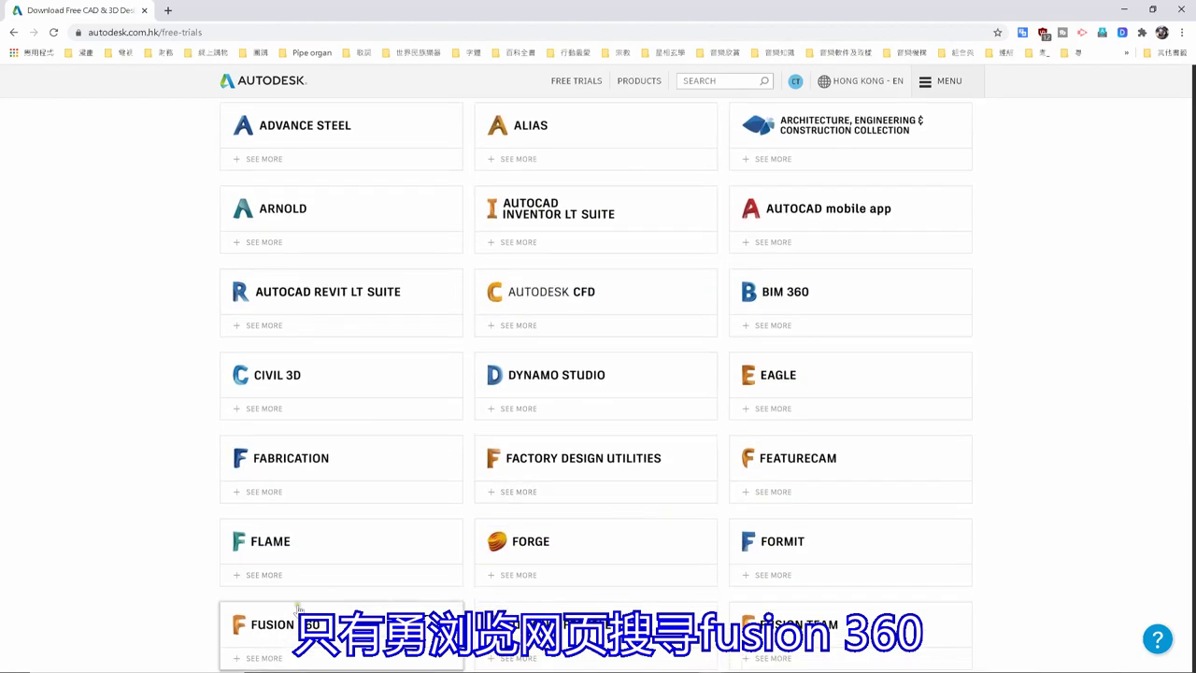
pyautogui.scroll(-1, 298, 607)
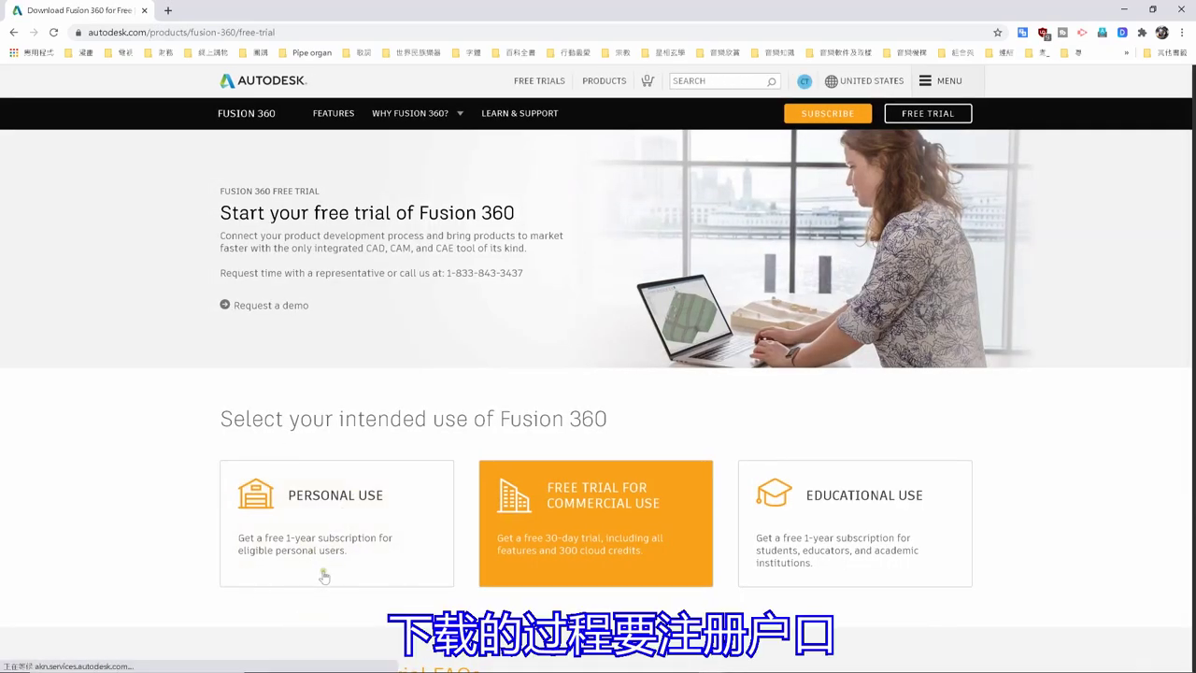
pyautogui.click(356, 511)
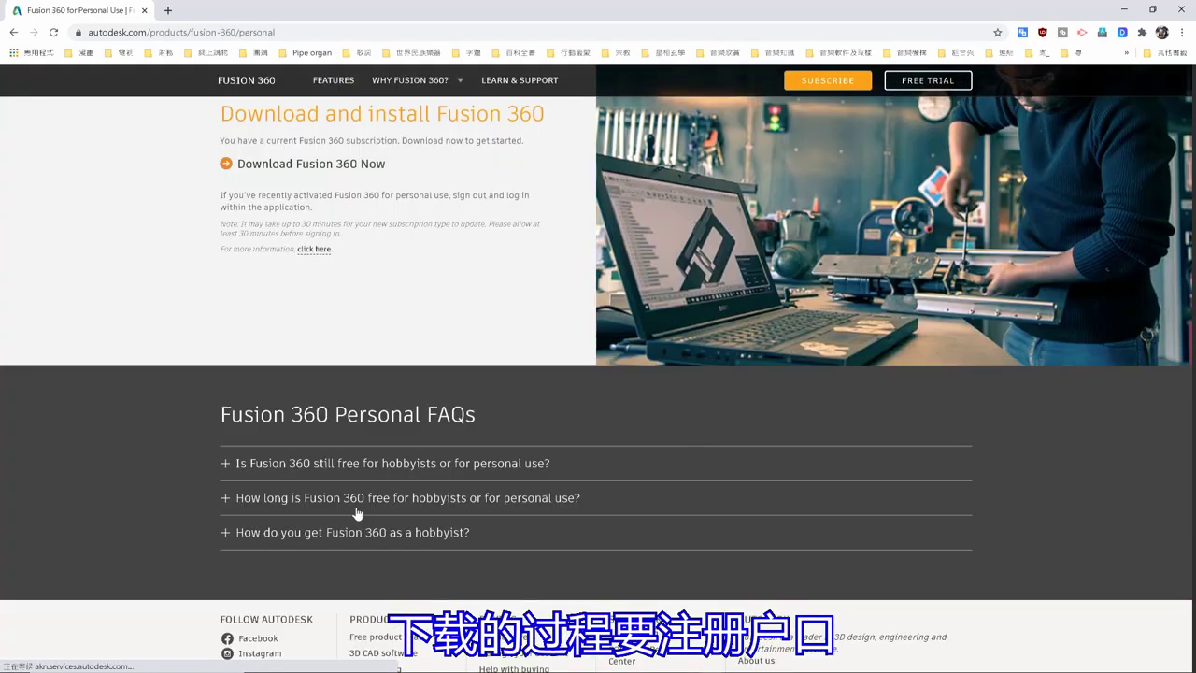
pyautogui.click(226, 166)
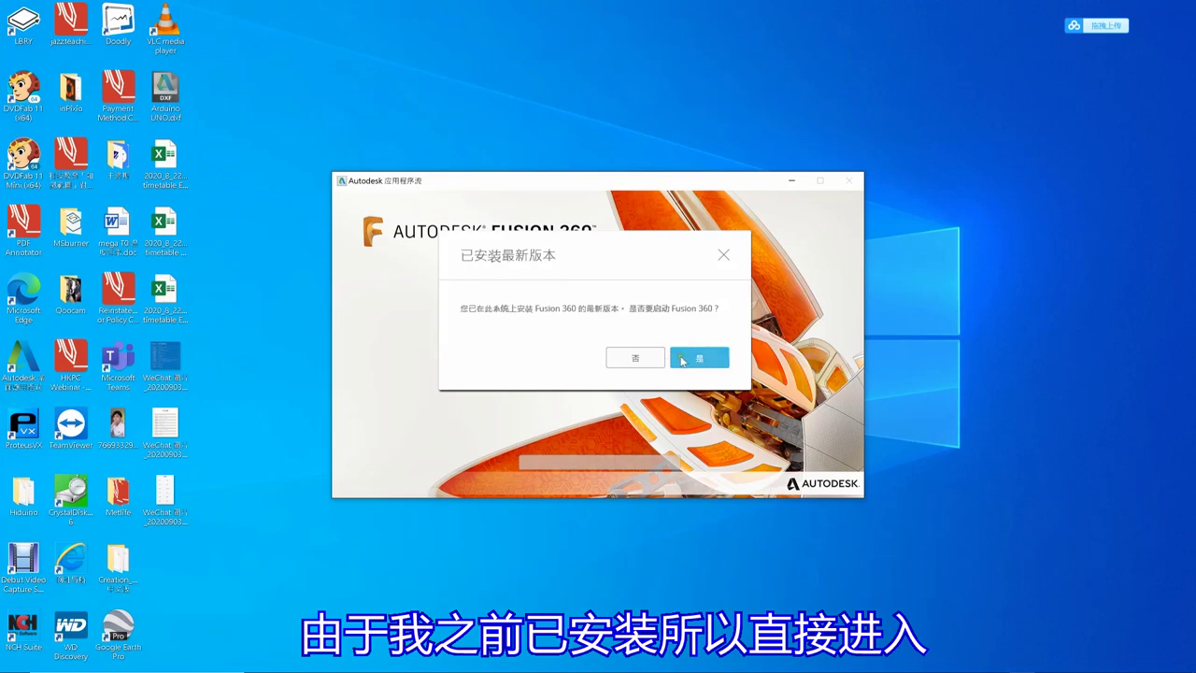
# Launch the installed Fusion 360 and hide the Data Panel, leaving the empty untitled design.
pyautogui.click(699, 358)
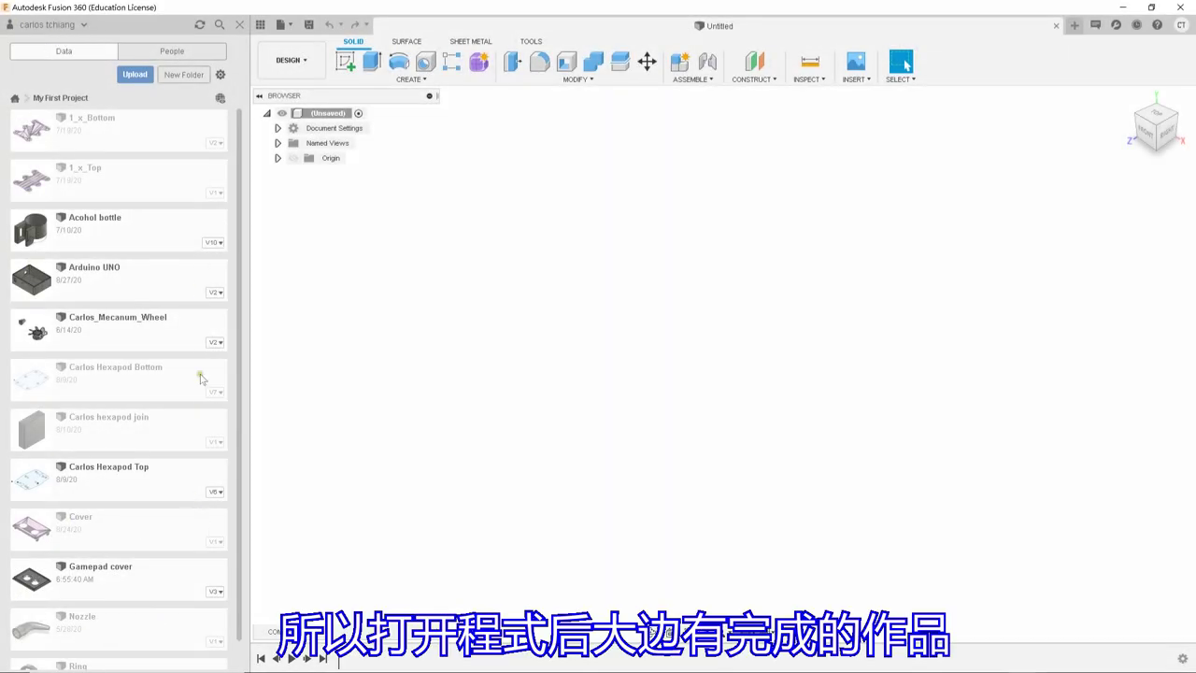
pyautogui.click(239, 26)
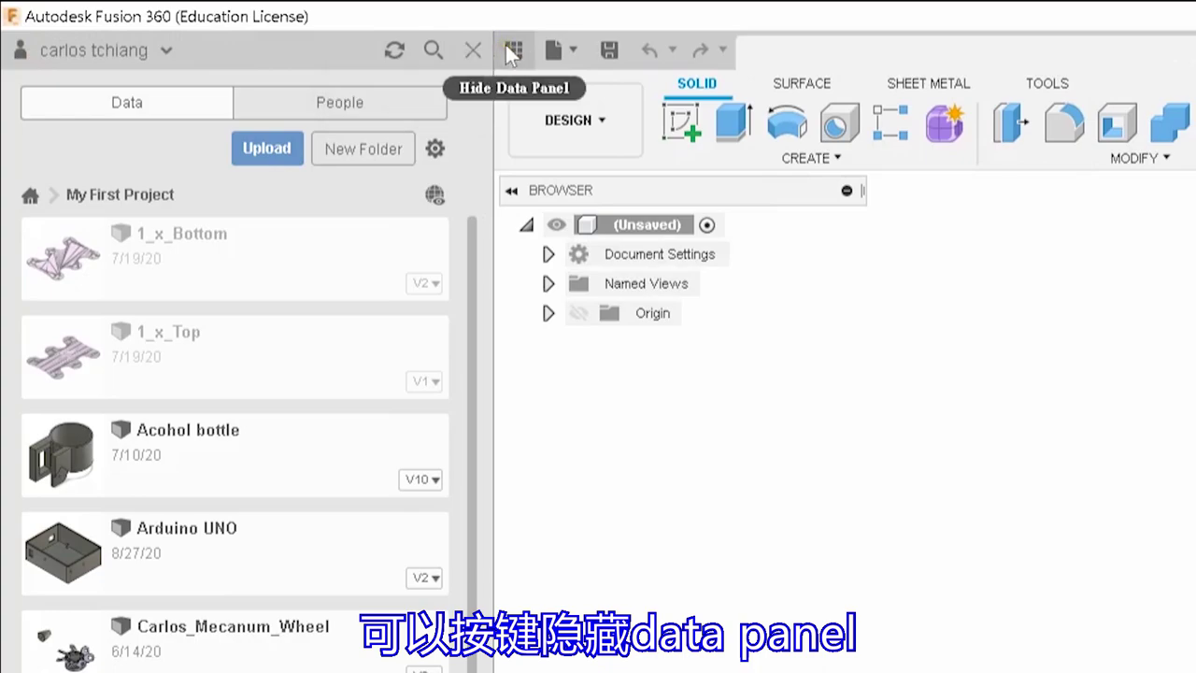
pyautogui.click(512, 51)
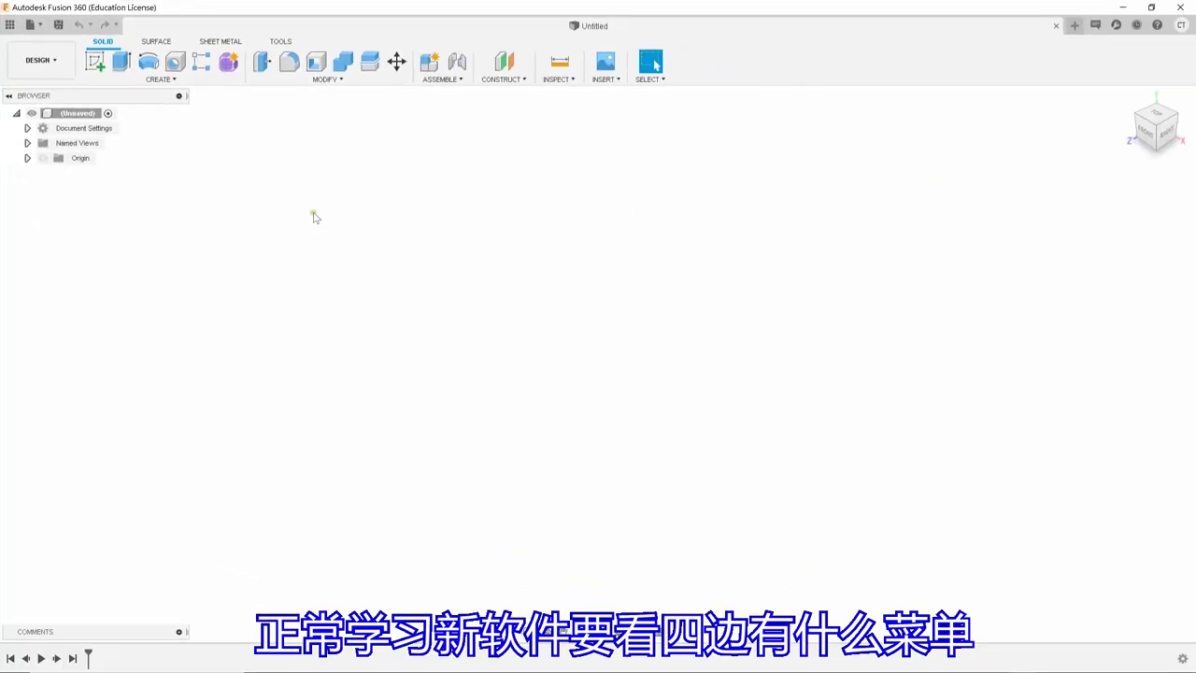
# Reopen the Data Panel listing My First Project files and glance at the File menu.
pyautogui.click(10, 25)
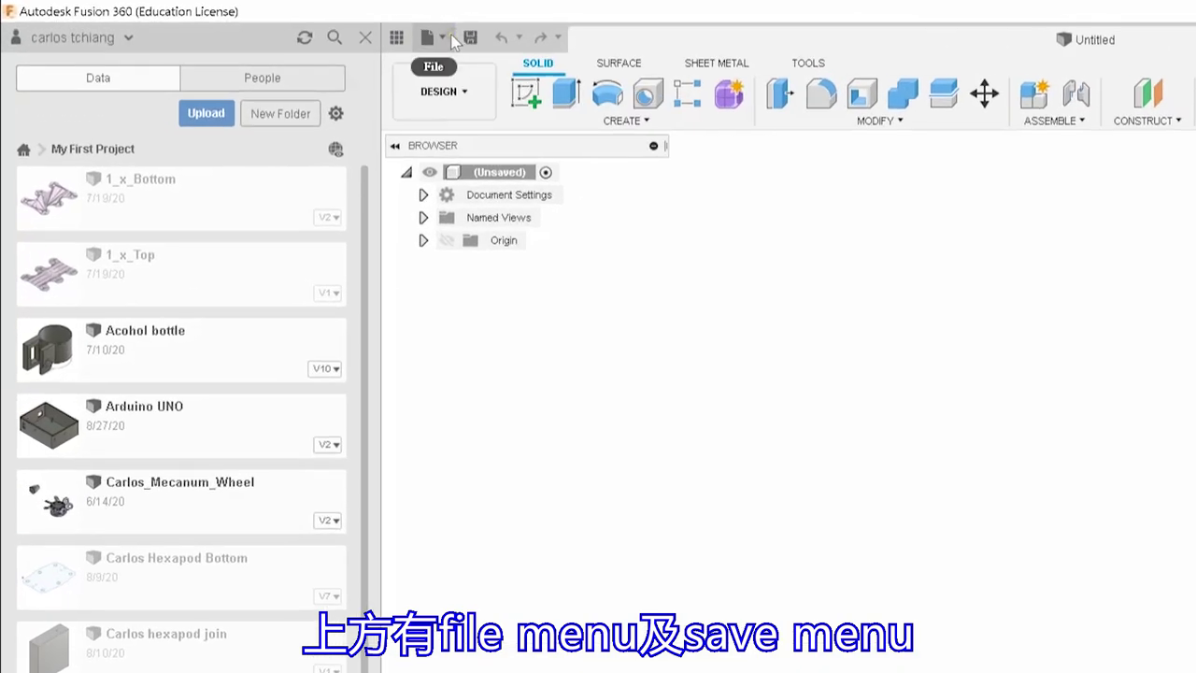
pyautogui.click(450, 36)
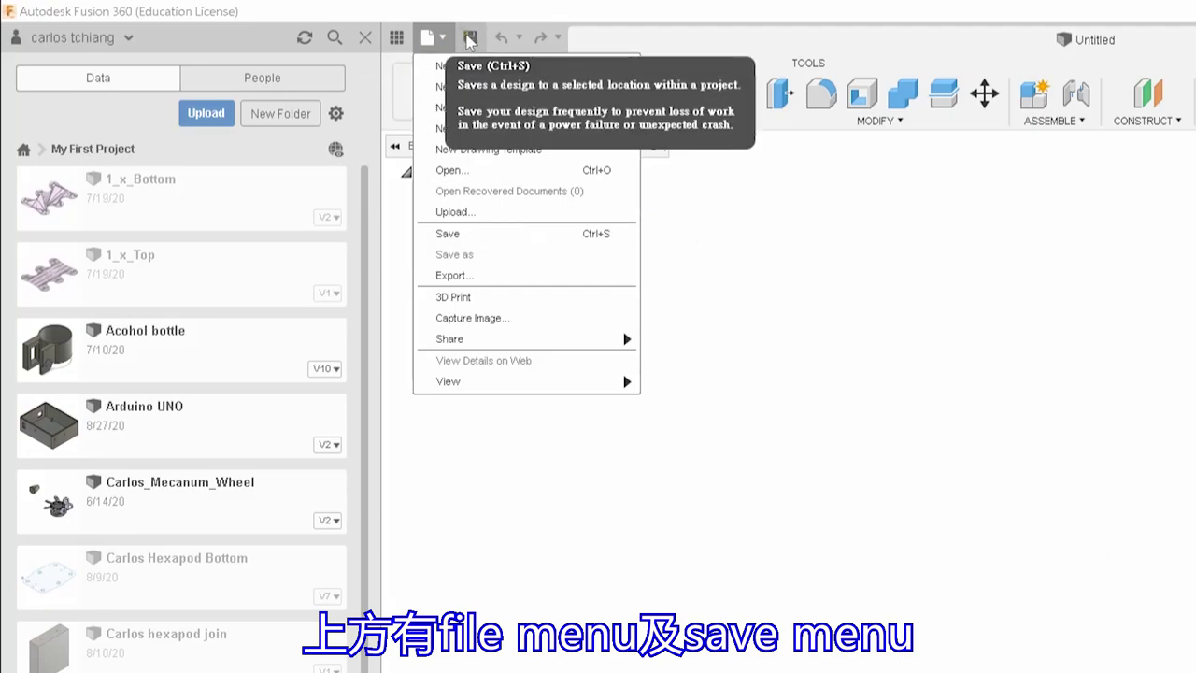
pyautogui.click(781, 36)
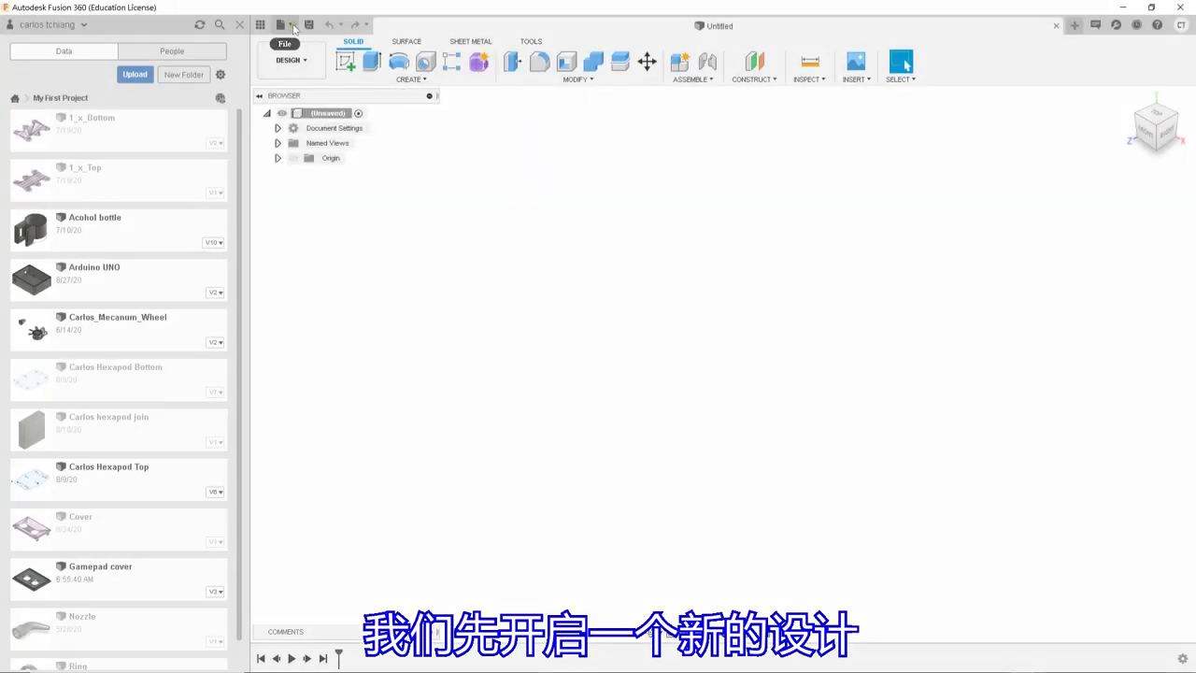
# Create a new blank design, Untitled(1), from the File menu.
pyautogui.click(280, 24)
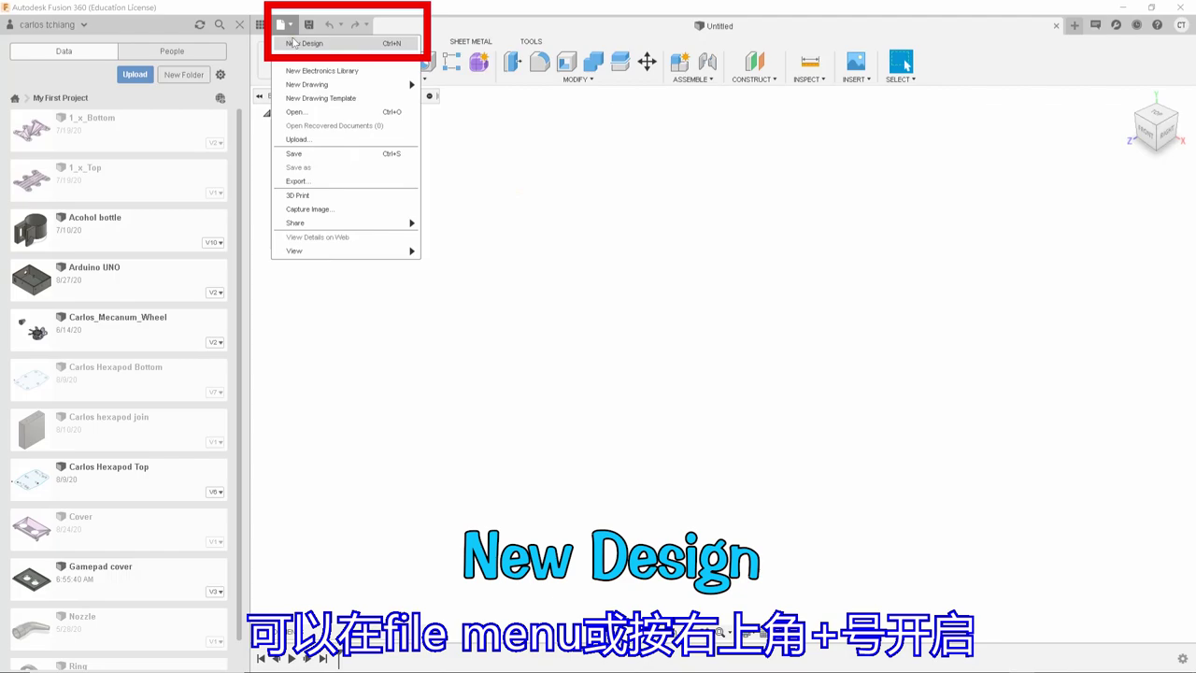
pyautogui.click(292, 43)
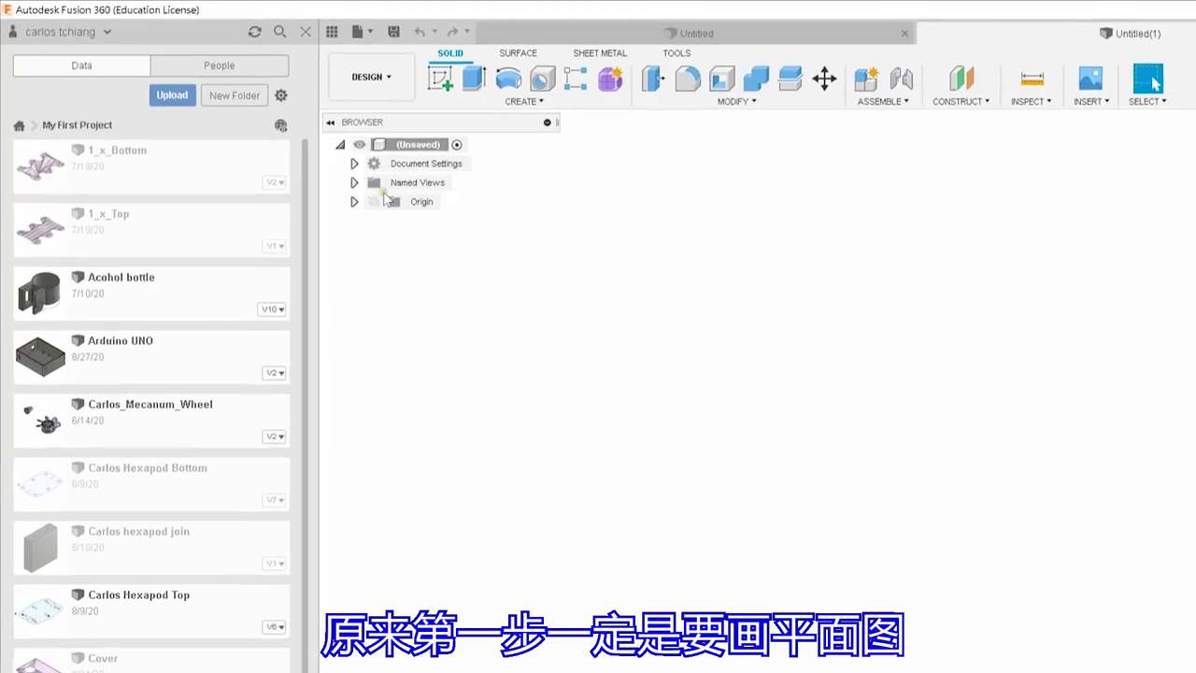
pyautogui.moveTo(545, 97)
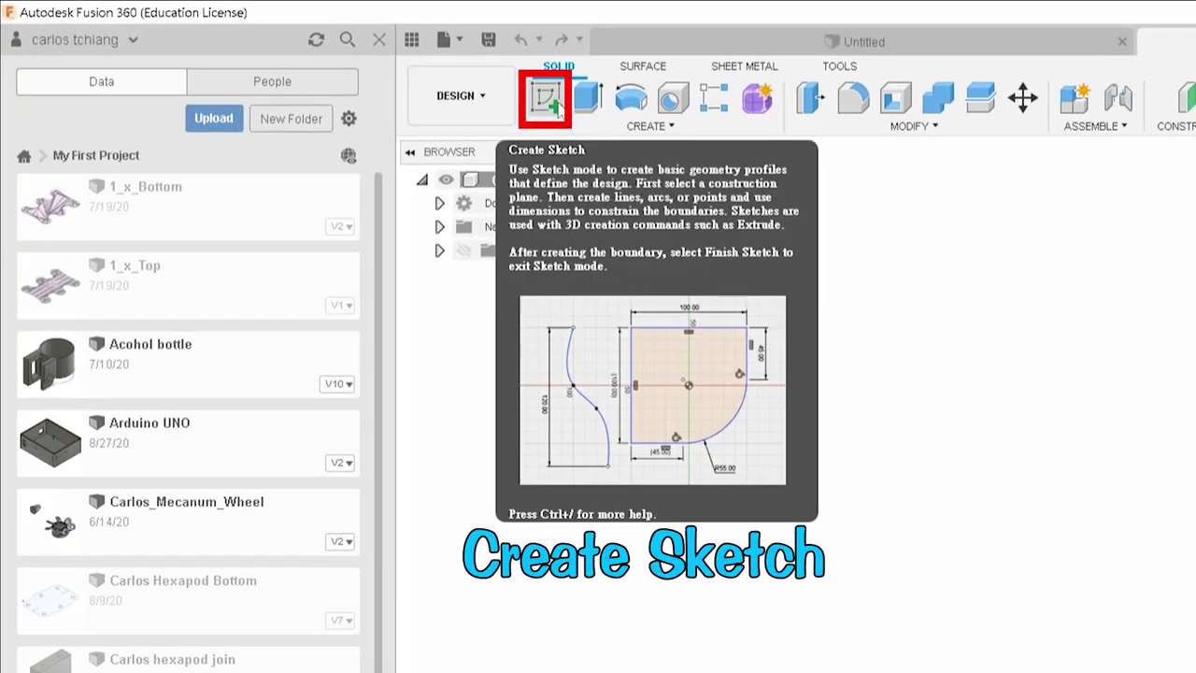
# Start a new sketch on the XY (bottom) origin plane of Untitled(1).
pyautogui.click(558, 106)
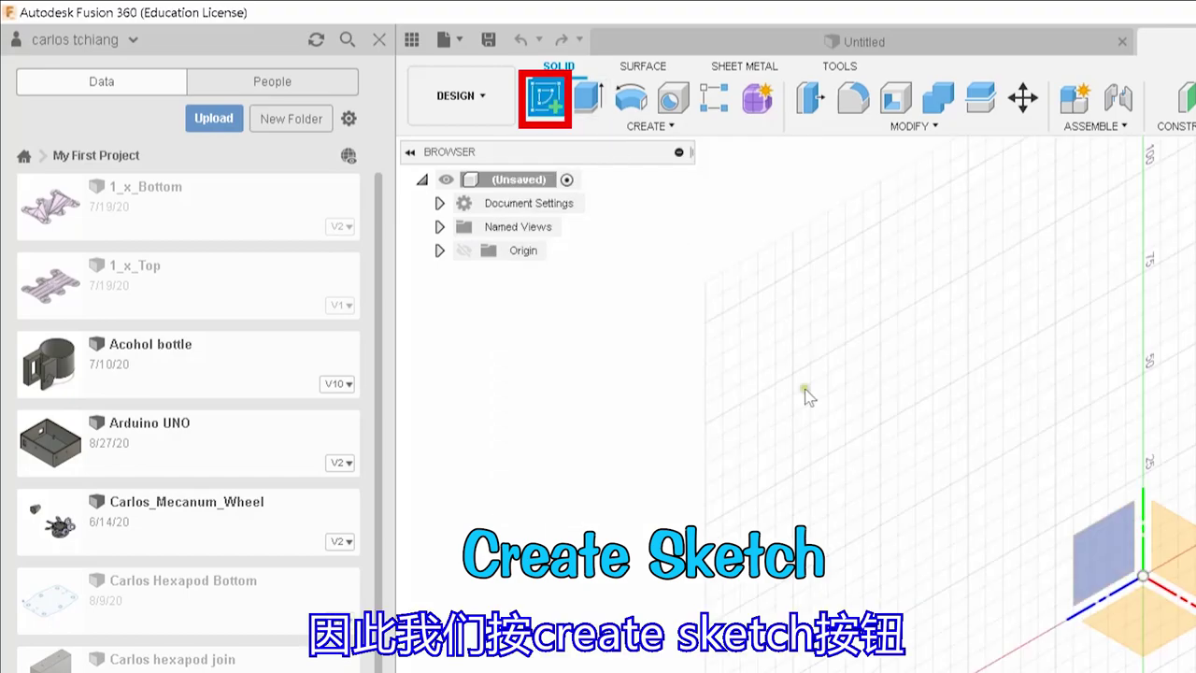
pyautogui.click(1133, 581)
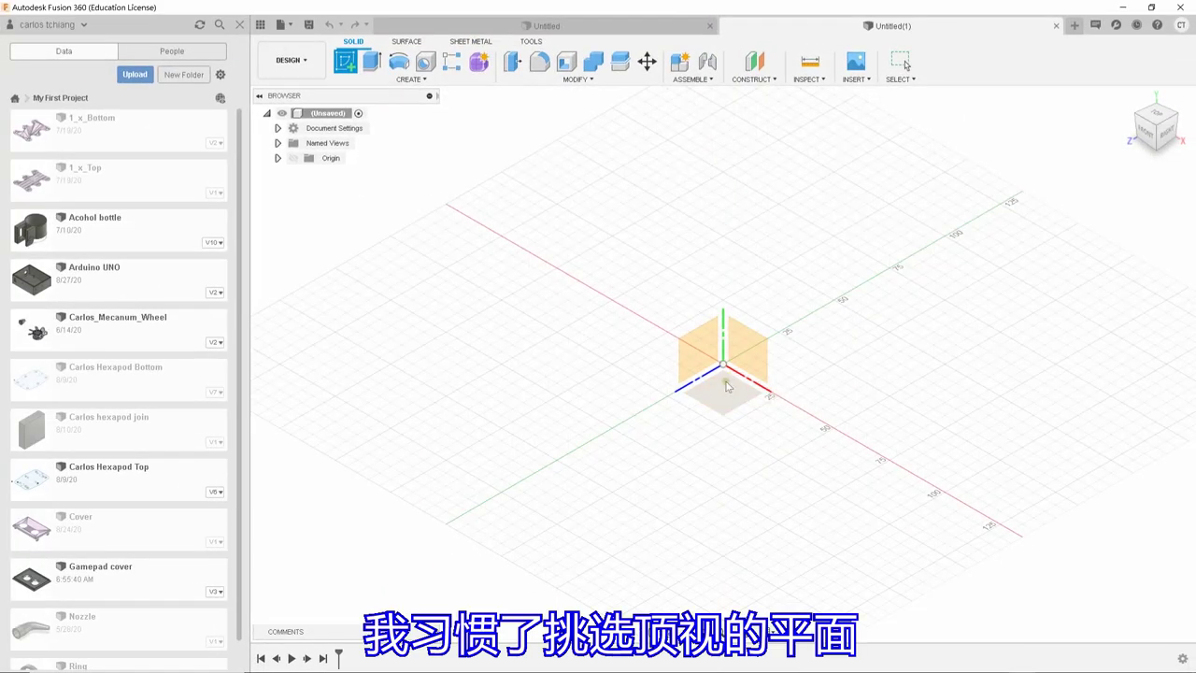
pyautogui.click(727, 386)
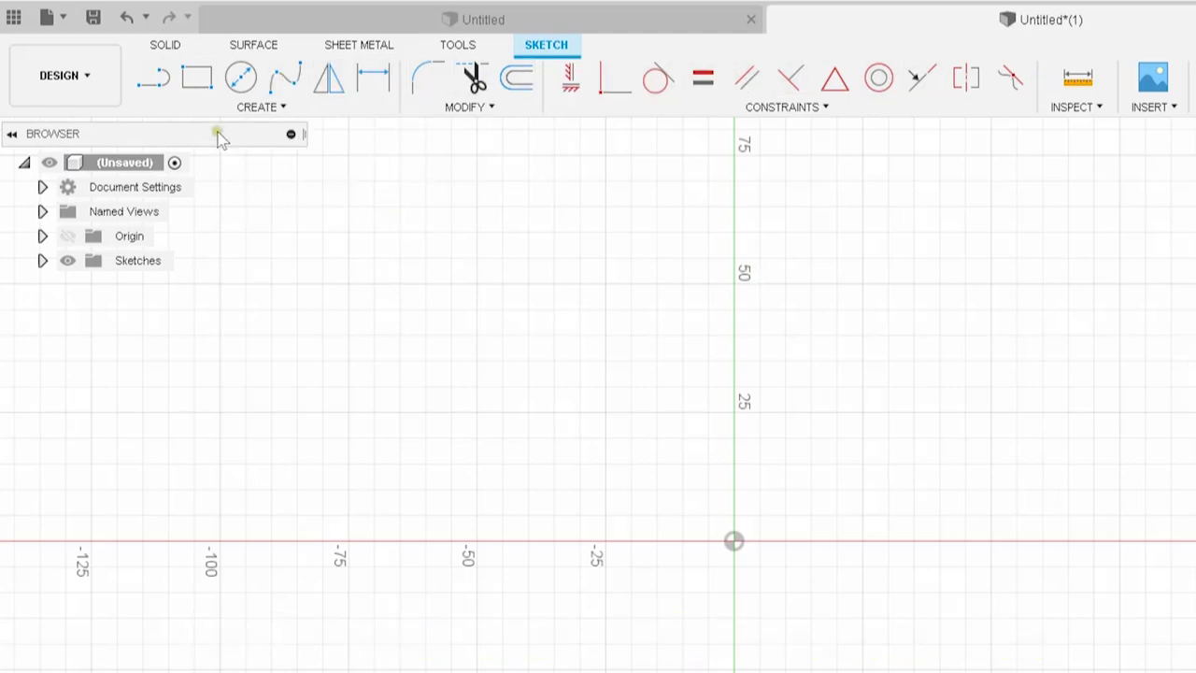
# Draw a 2-point rectangle 60 mm wide and 40 mm high, cornered at the origin.
pyautogui.click(207, 94)
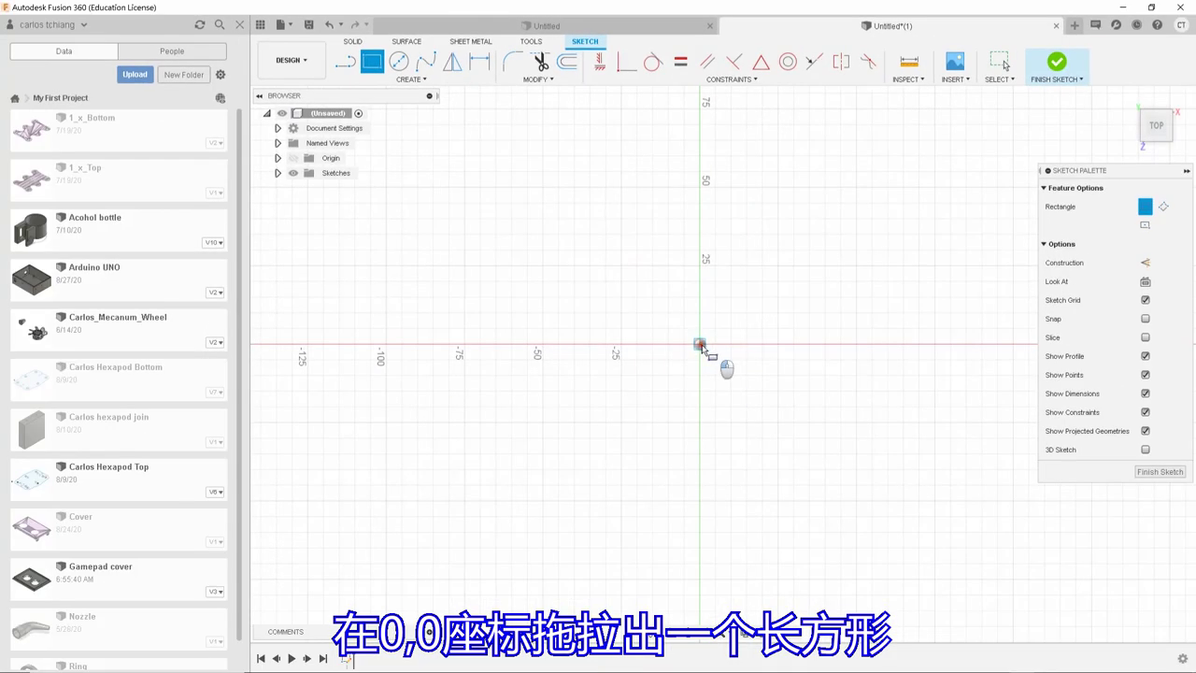
pyautogui.moveTo(700, 344); pyautogui.dragTo(920, 487)
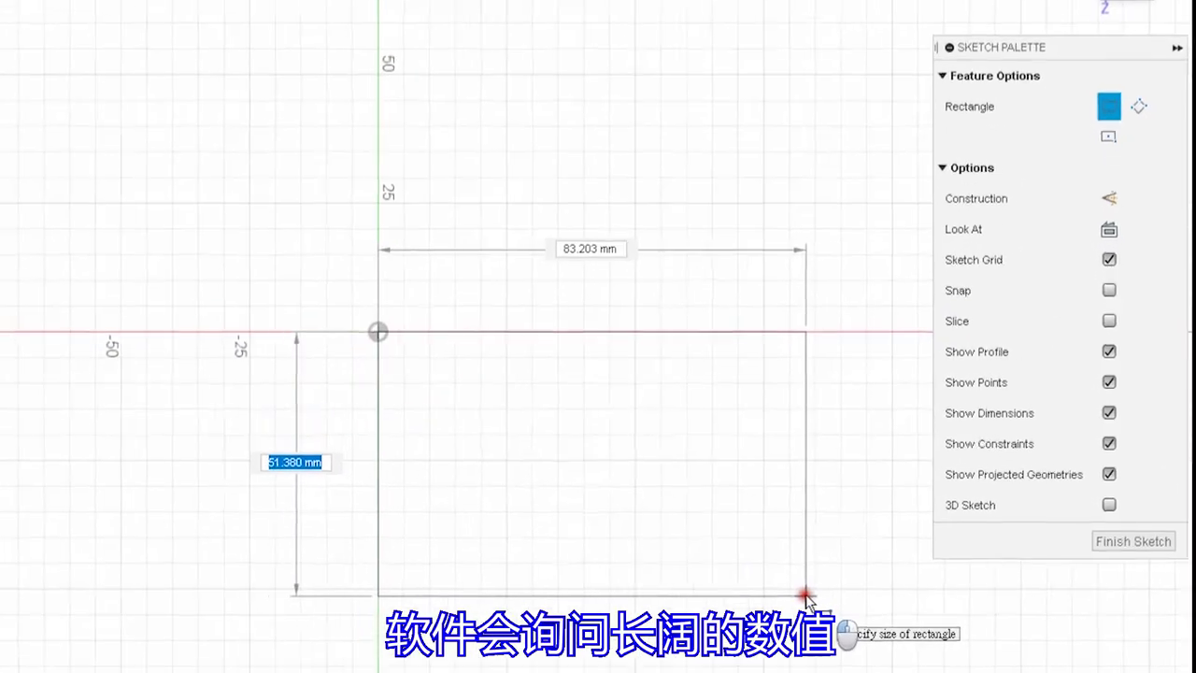
pyautogui.press('Tab')
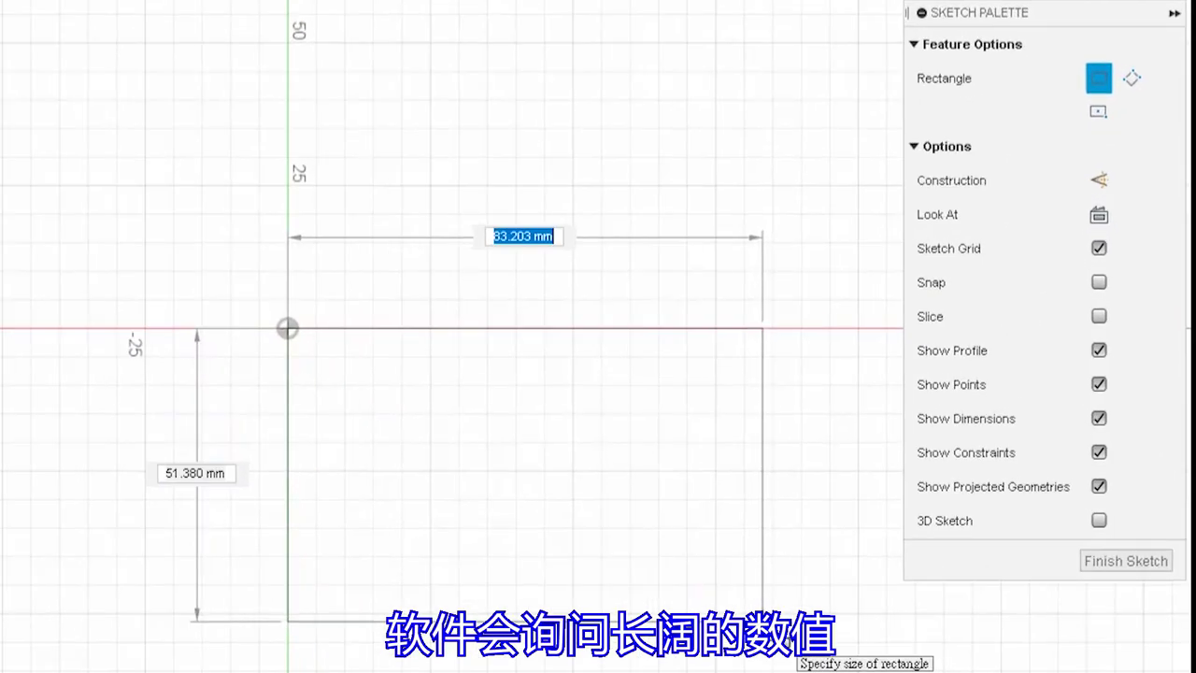
pyautogui.press('Tab')
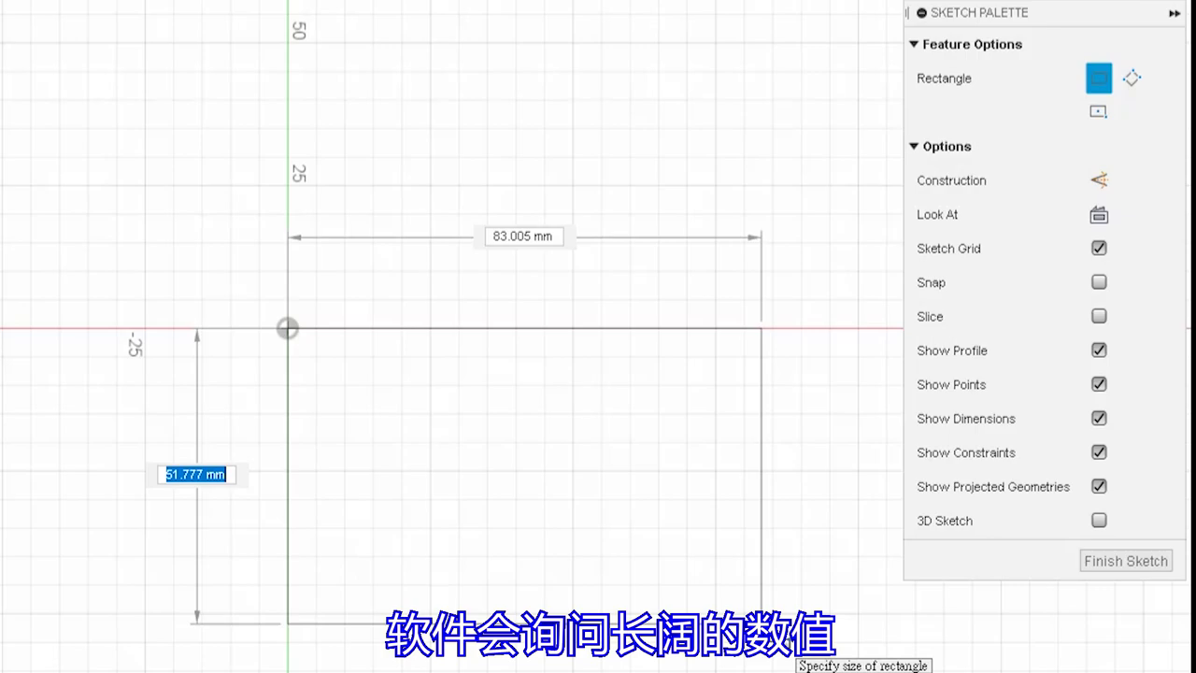
pyautogui.write('40')
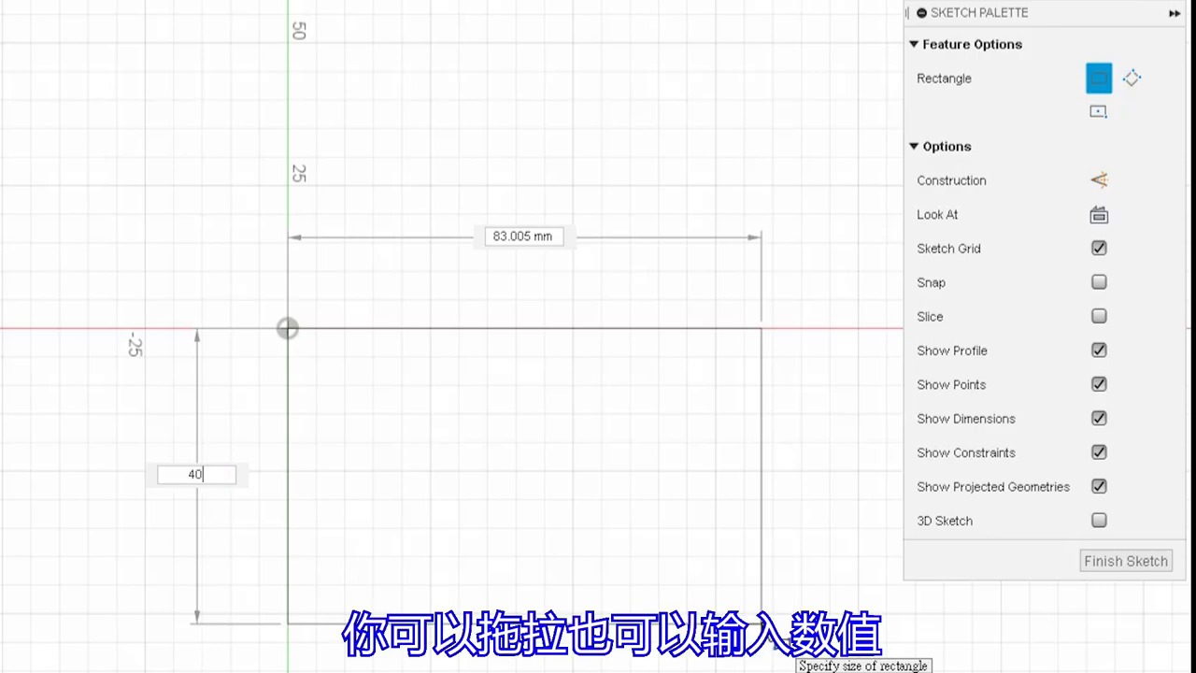
pyautogui.press('Tab')
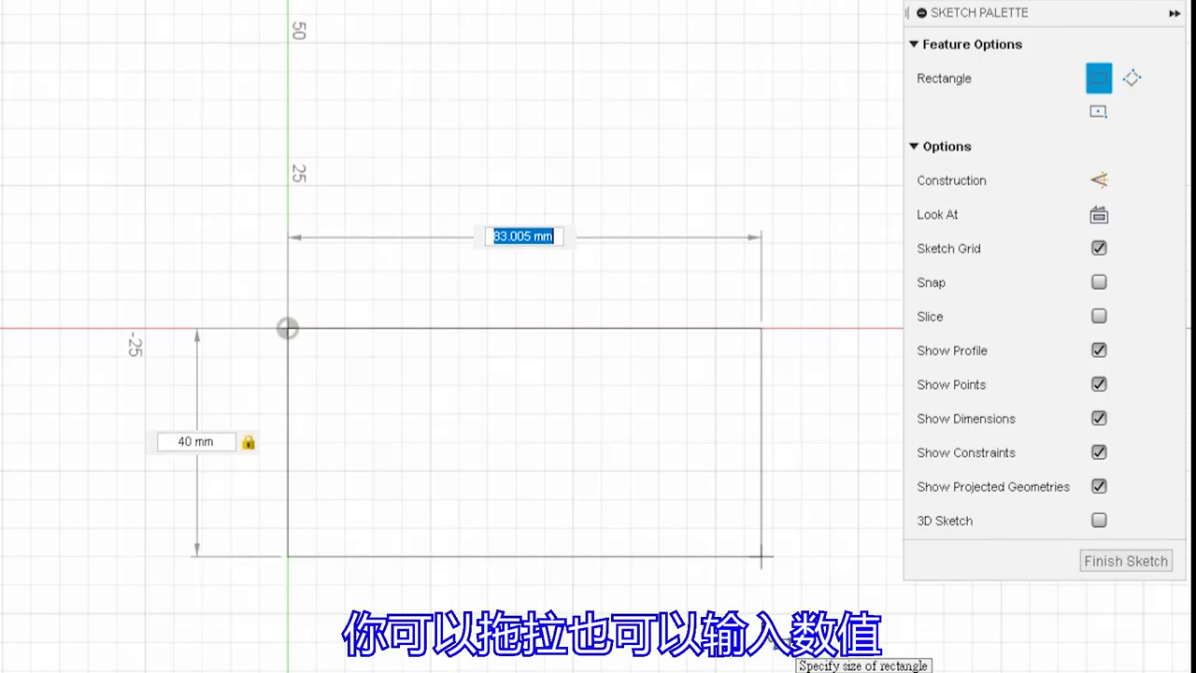
pyautogui.write('60')
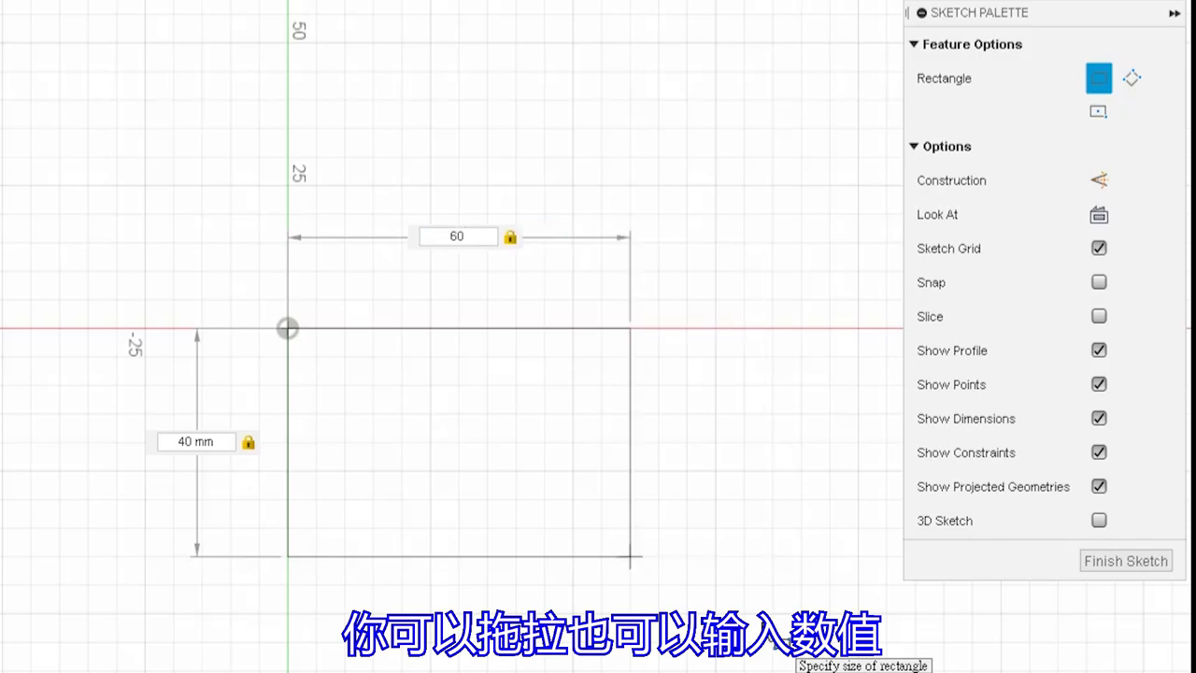
pyautogui.press('Return')
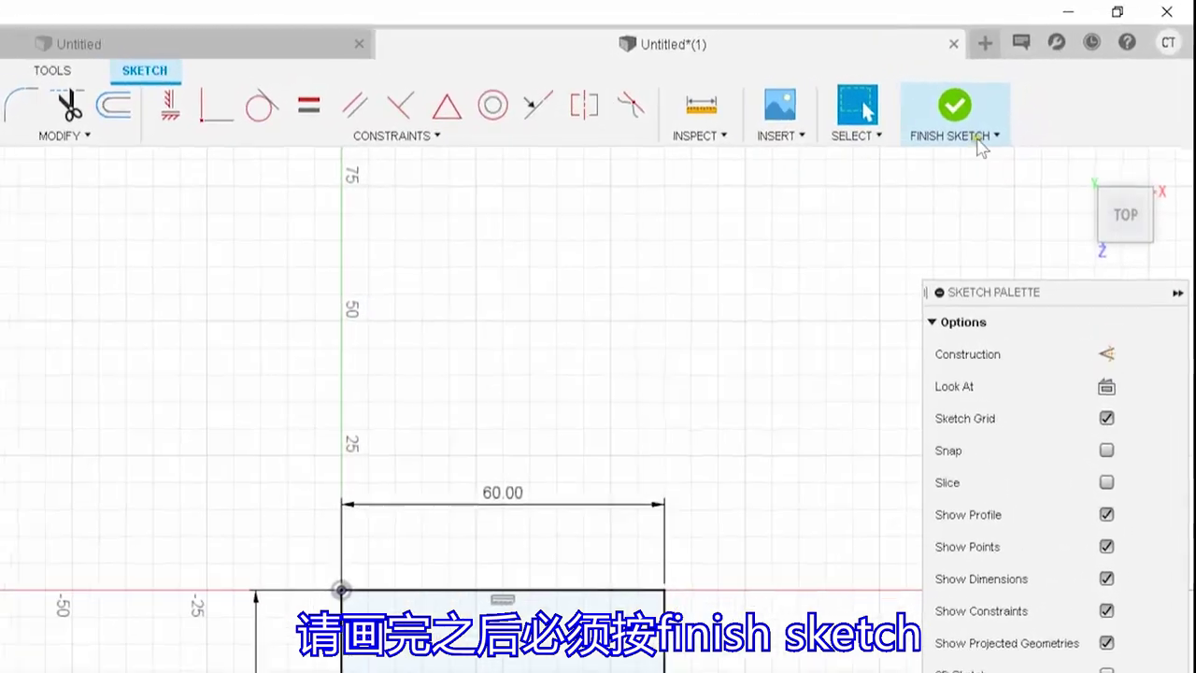
# Finish the sketch and inspect the rectangle from the Top, Front, Left and Back views.
pyautogui.click(937, 118)
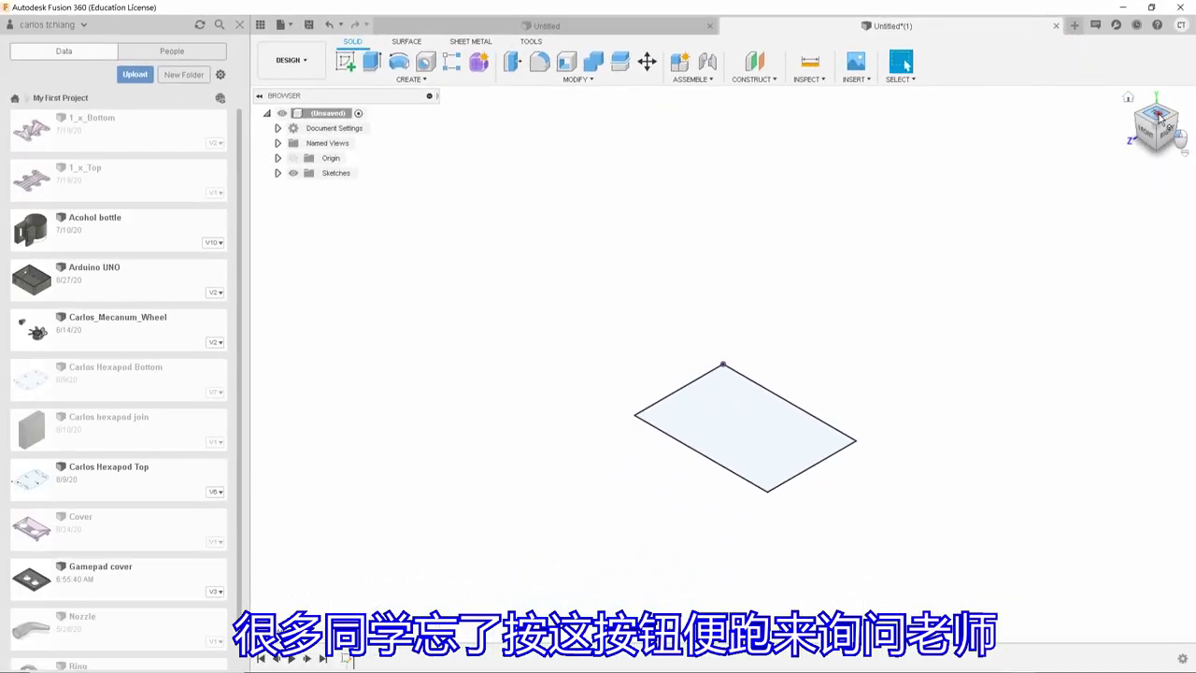
pyautogui.click(1160, 116)
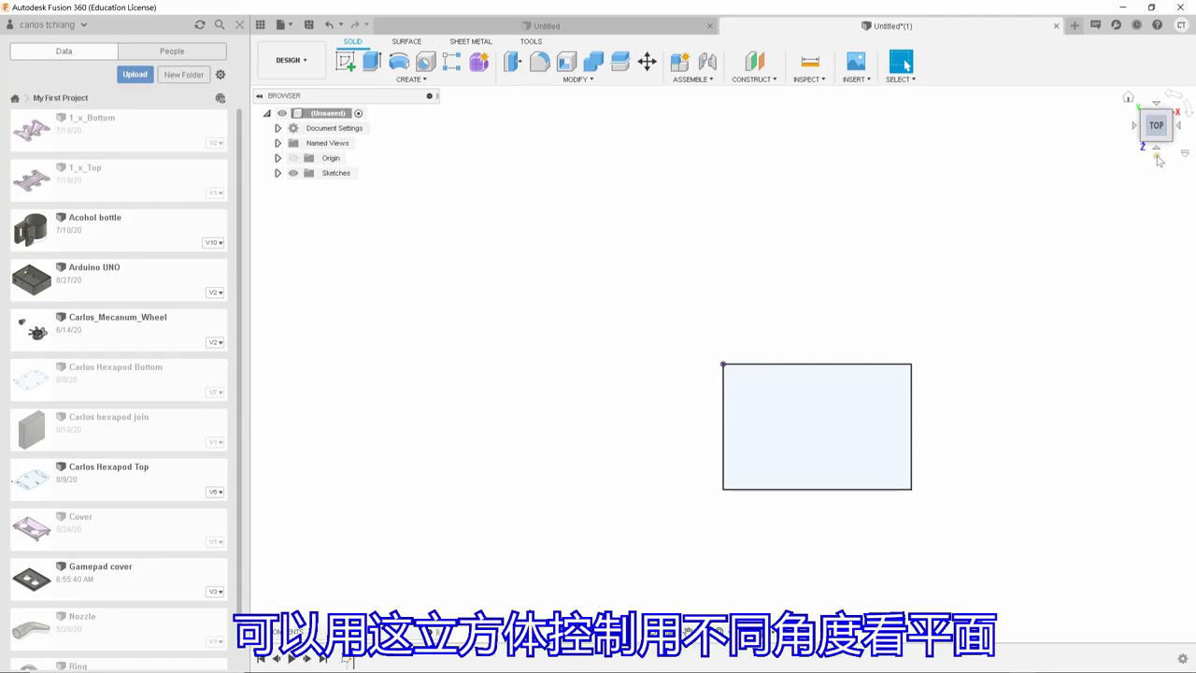
pyautogui.click(1155, 148)
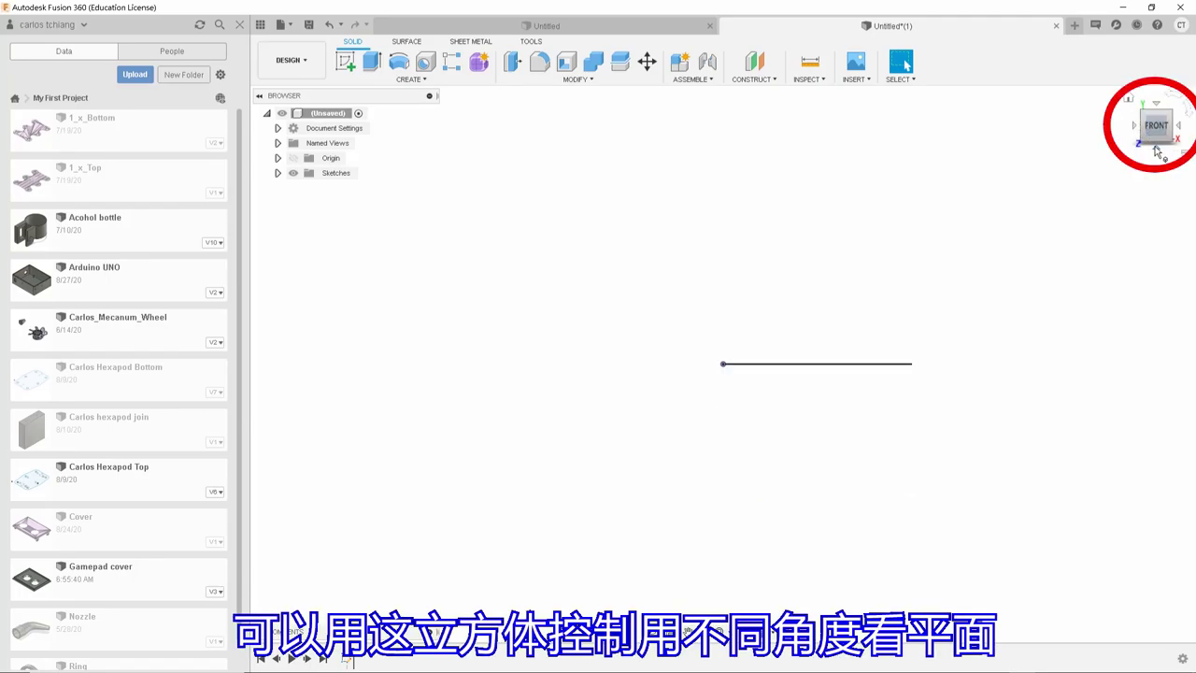
pyautogui.click(1133, 131)
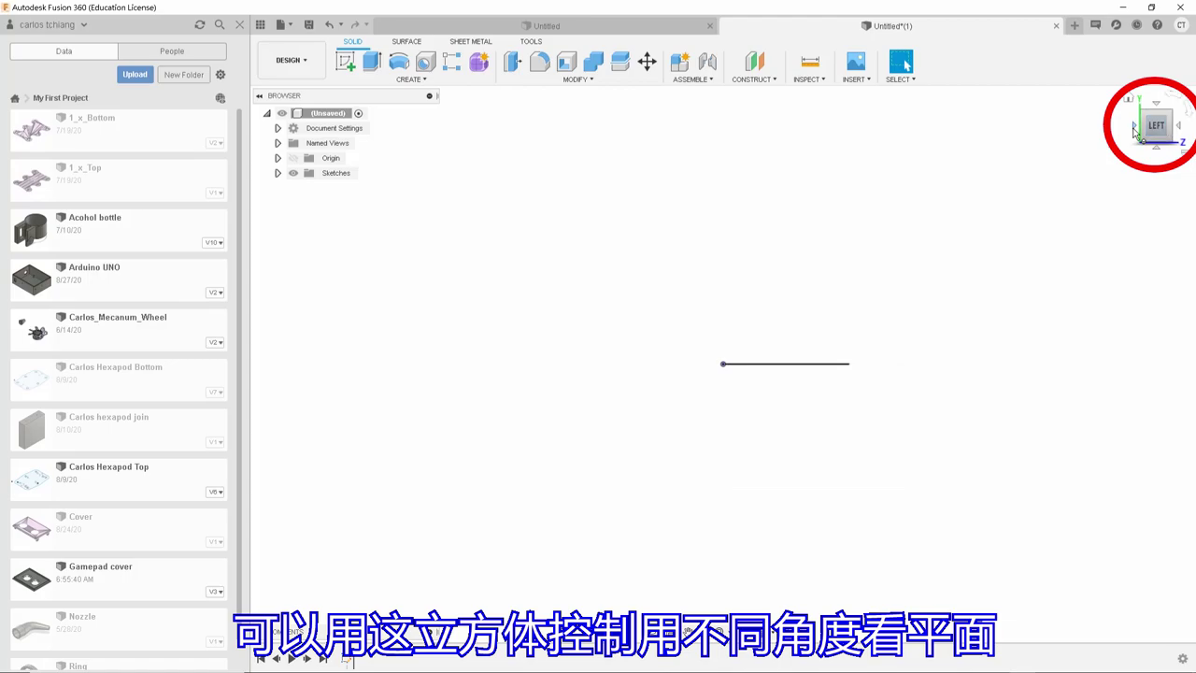
pyautogui.click(1133, 131)
pyautogui.click(1133, 131)
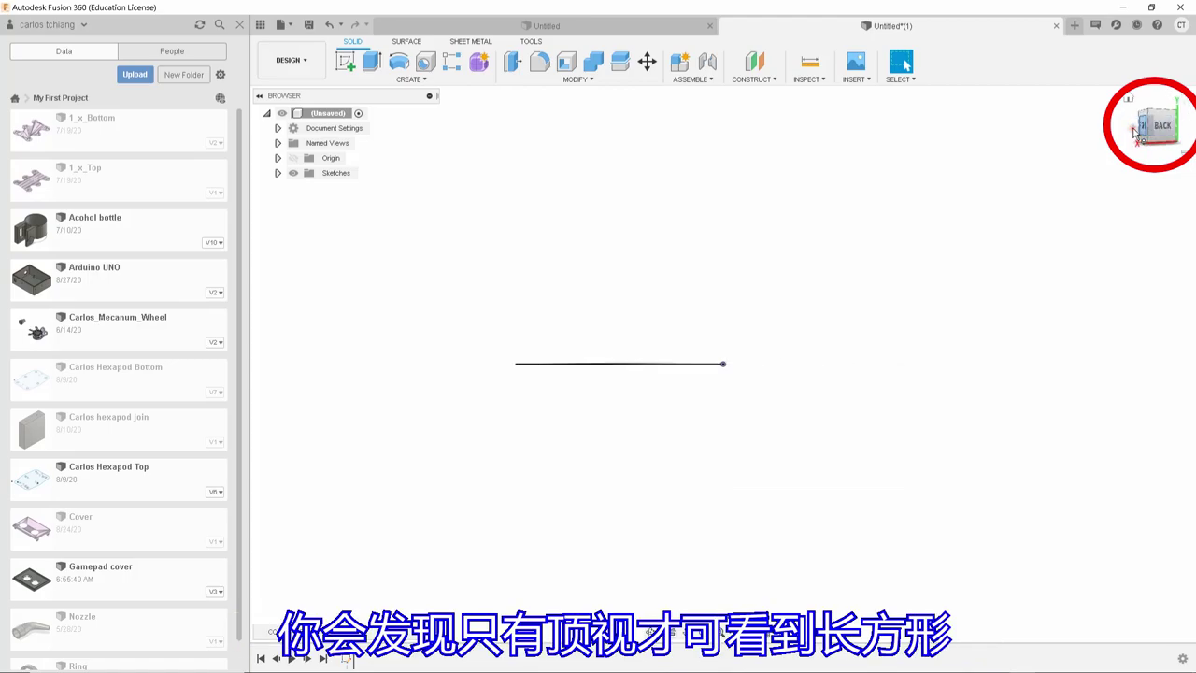
pyautogui.click(1133, 130)
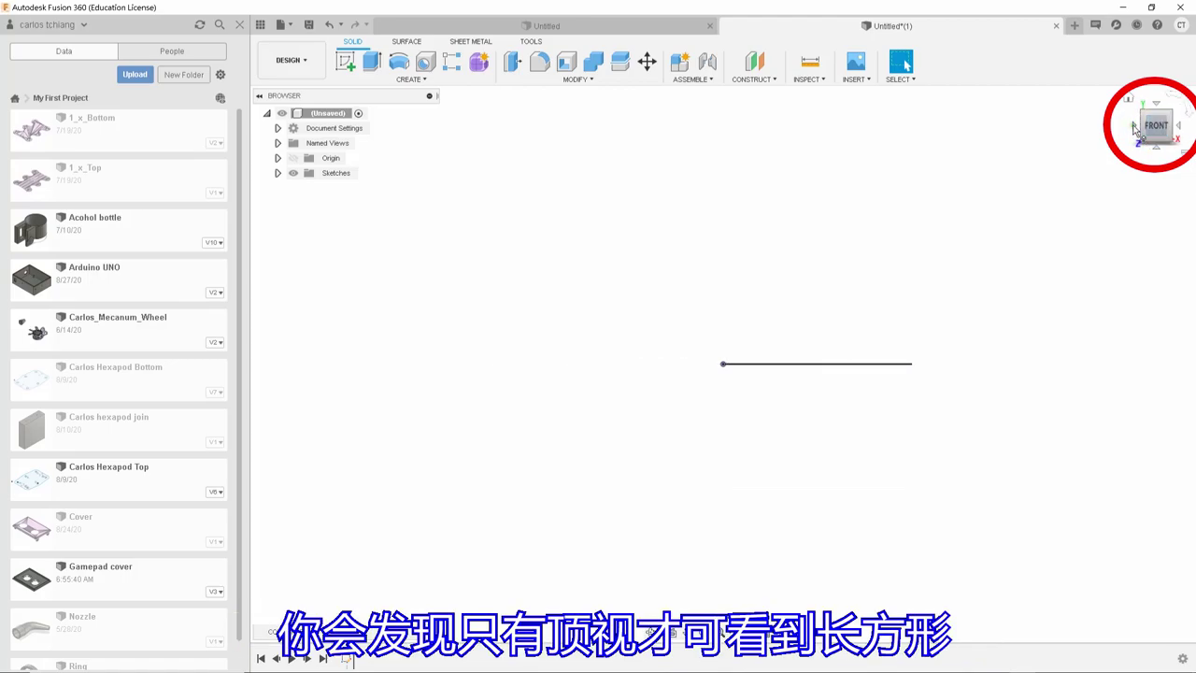
pyautogui.click(1155, 105)
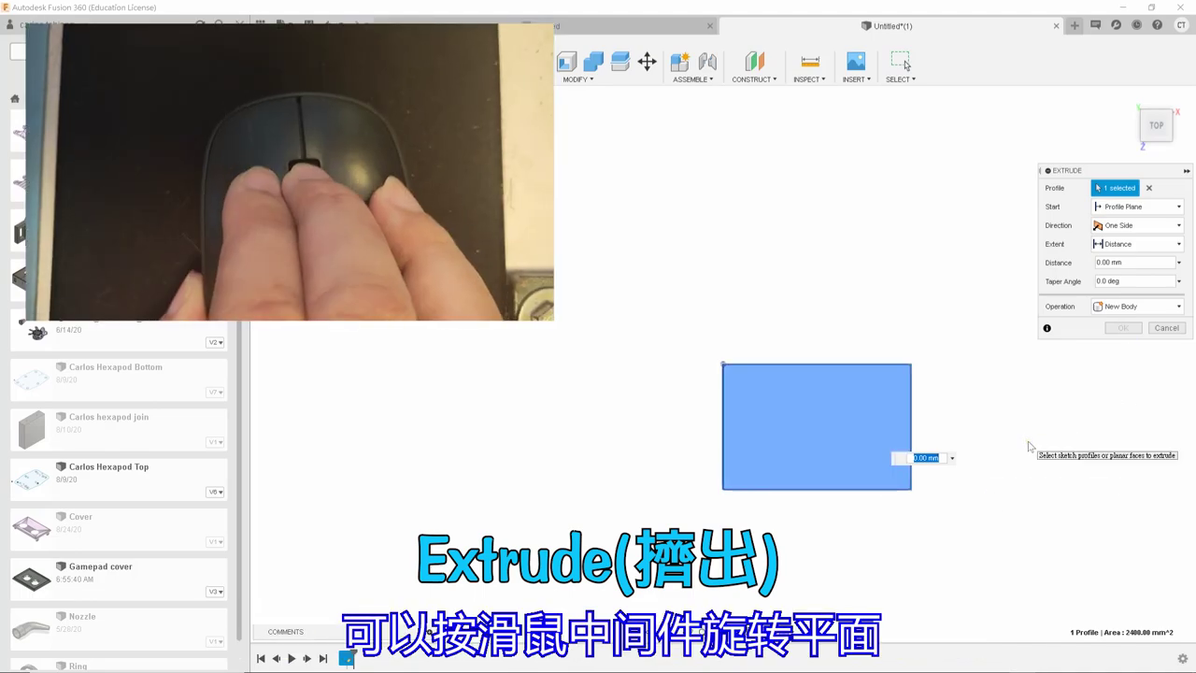
# Extrude the rectangle 40 mm upward into a 60 × 40 × 40 mm solid box.
pyautogui.keyDown('shift'); pyautogui.moveTo(1024, 421); pyautogui.dragTo(1021, 361, button='middle'); pyautogui.keyUp('shift')
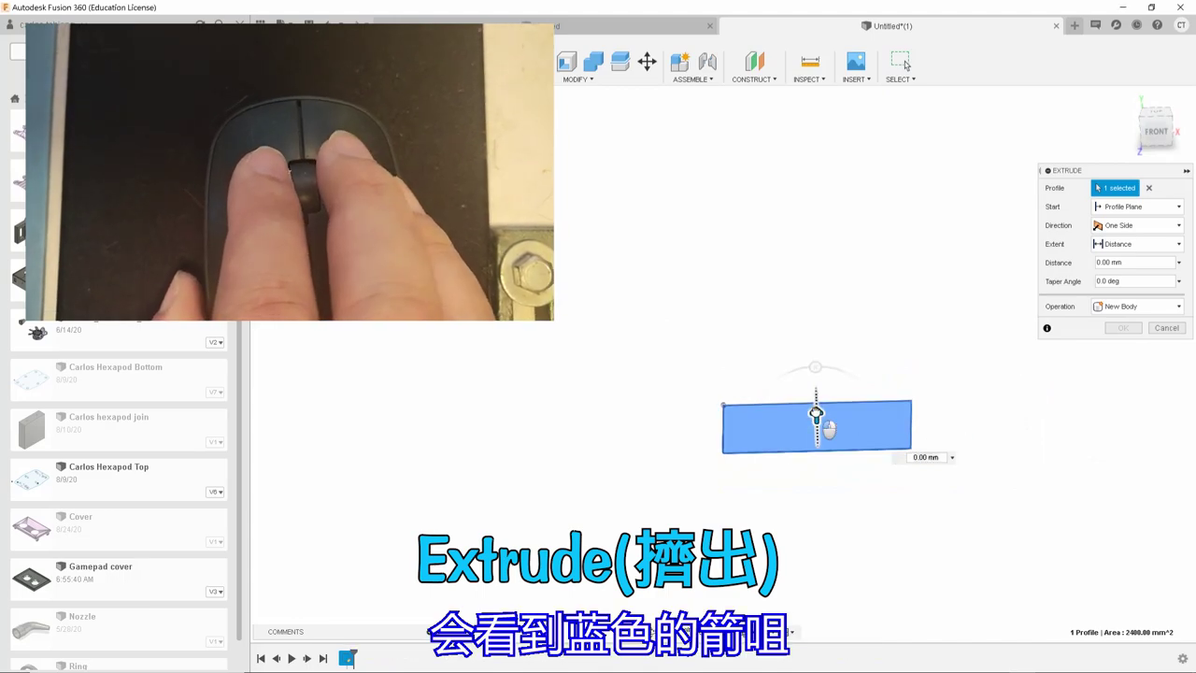
pyautogui.moveTo(815, 412); pyautogui.dragTo(826, 335)
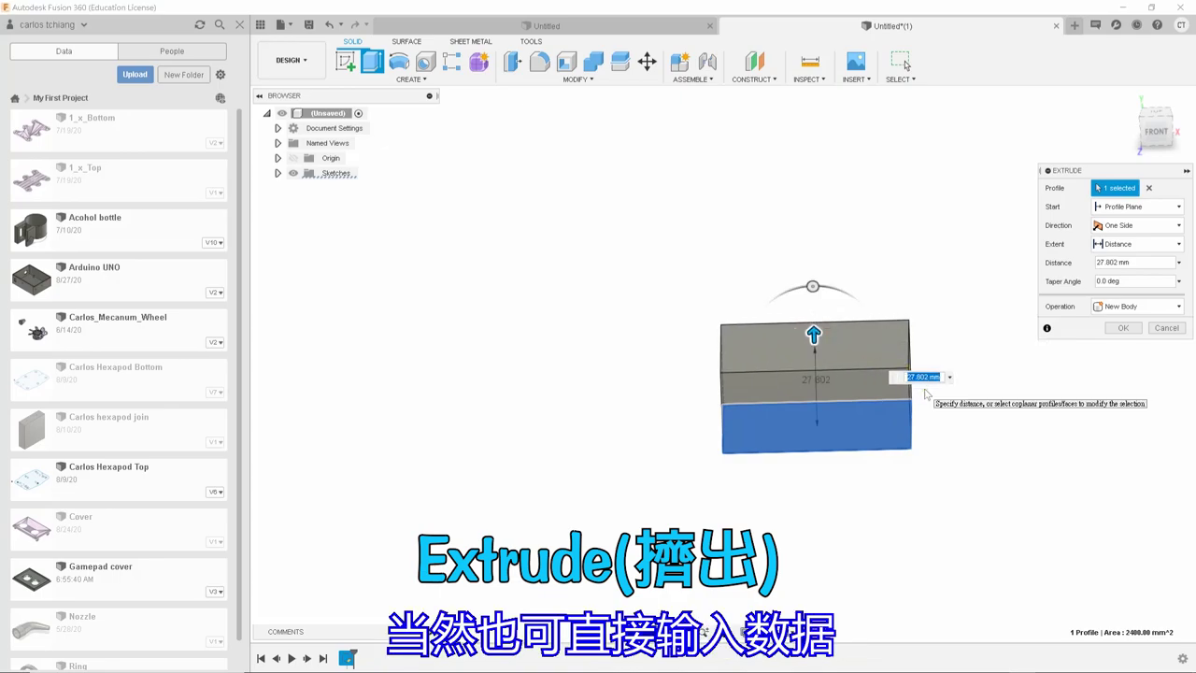
pyautogui.write('40')
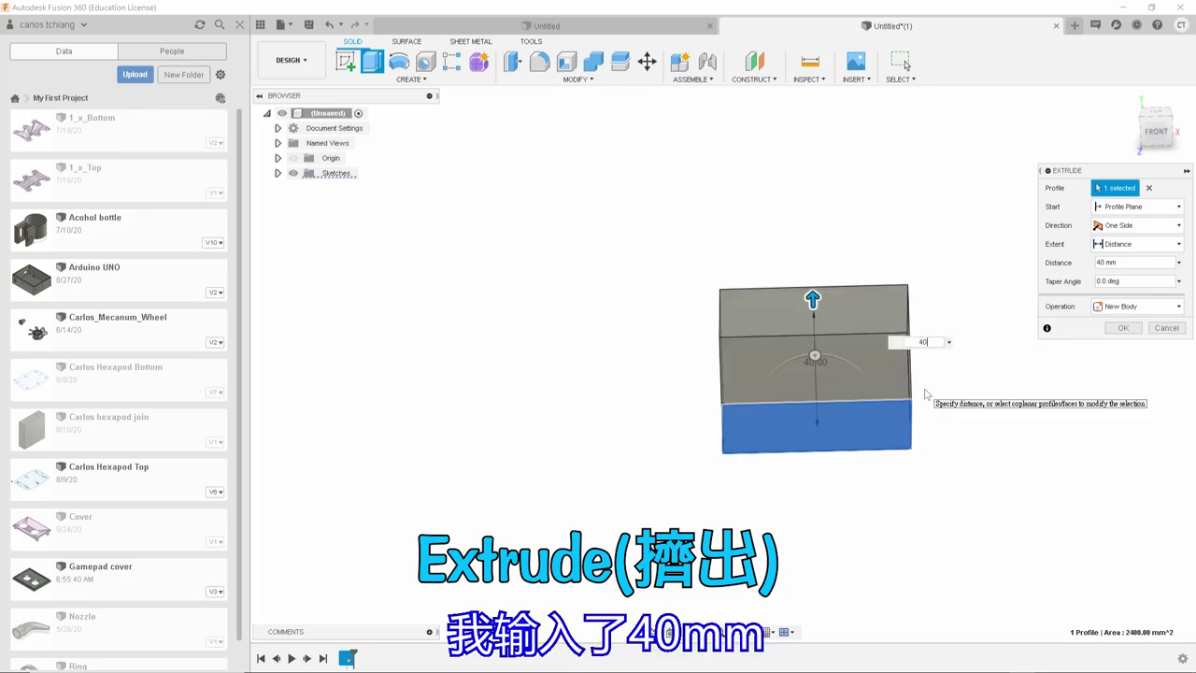
pyautogui.press('Return')
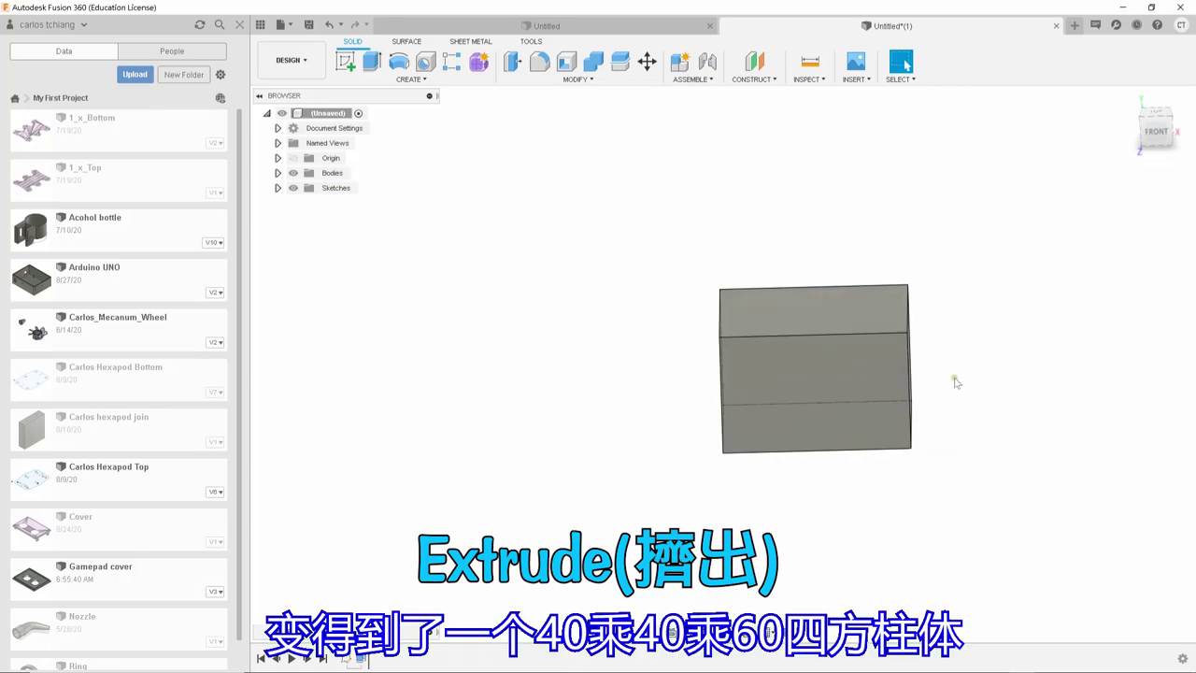
pyautogui.moveTo(925, 393)
pyautogui.keyDown('shift'); pyautogui.mouseDown(button='middle')
pyautogui.moveTo(950, 380)
pyautogui.moveTo(879, 342)
pyautogui.moveTo(828, 355)
pyautogui.moveTo(696, 347)
pyautogui.moveTo(603, 408)
pyautogui.moveTo(608, 442)
pyautogui.moveTo(632, 443)
pyautogui.mouseUp(button='middle'); pyautogui.keyUp('shift')
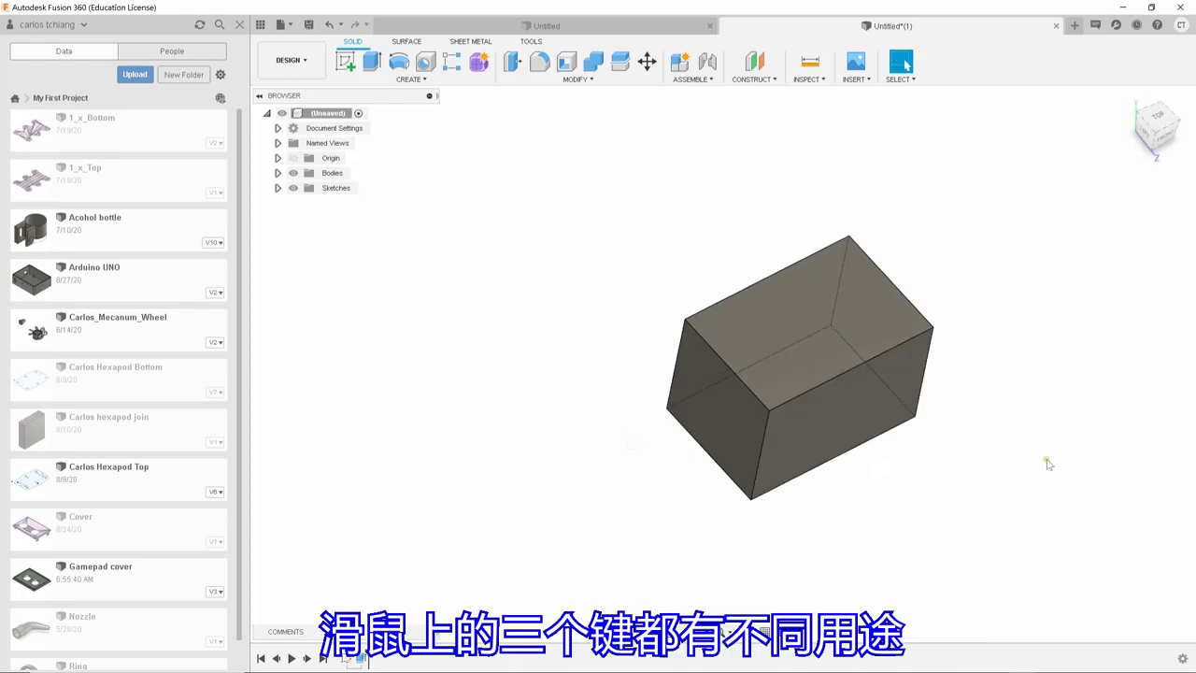
pyautogui.scroll(3, 1050, 464)
pyautogui.moveTo(1040, 446)
pyautogui.keyDown('shift'); pyautogui.mouseDown(button='middle')
pyautogui.moveTo(1011, 427)
pyautogui.moveTo(940, 446)
pyautogui.moveTo(1006, 457)
pyautogui.moveTo(1008, 438)
pyautogui.moveTo(977, 341)
pyautogui.moveTo(909, 301)
pyautogui.moveTo(929, 286)
pyautogui.moveTo(913, 309)
pyautogui.moveTo(913, 297)
pyautogui.mouseUp(button='middle'); pyautogui.keyUp('shift')
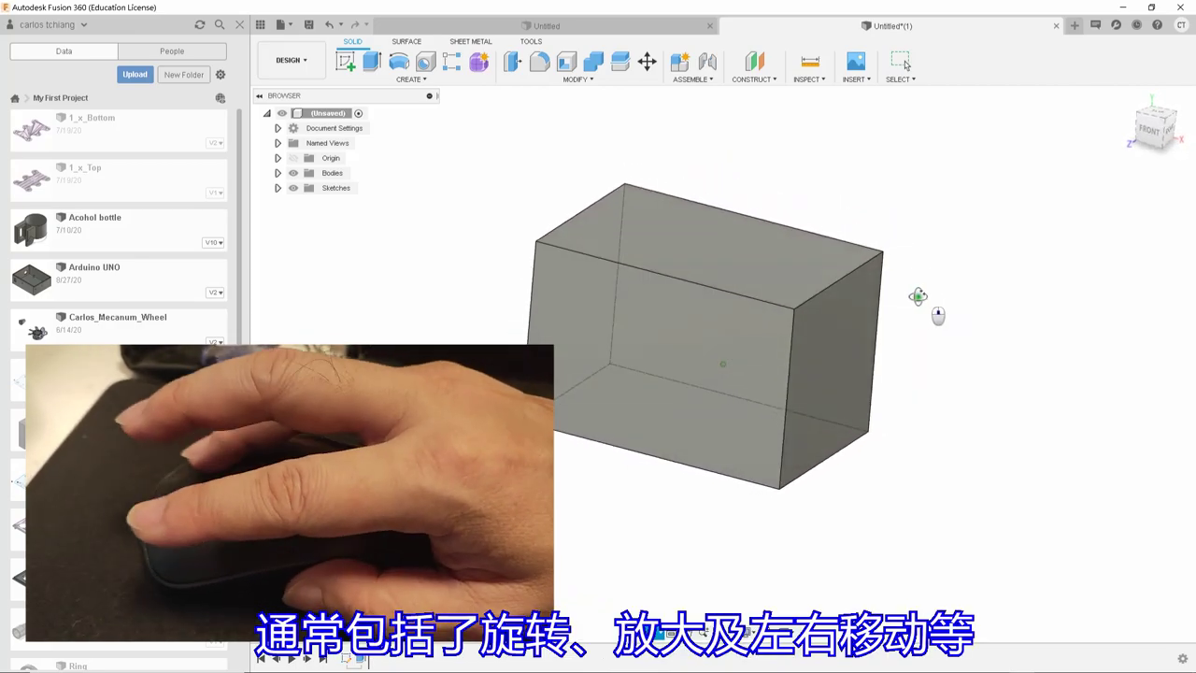
pyautogui.moveTo(928, 494)
pyautogui.keyDown('shift'); pyautogui.mouseDown(button='middle')
pyautogui.moveTo(786, 482)
pyautogui.moveTo(859, 485)
pyautogui.mouseUp(button='middle'); pyautogui.keyUp('shift')
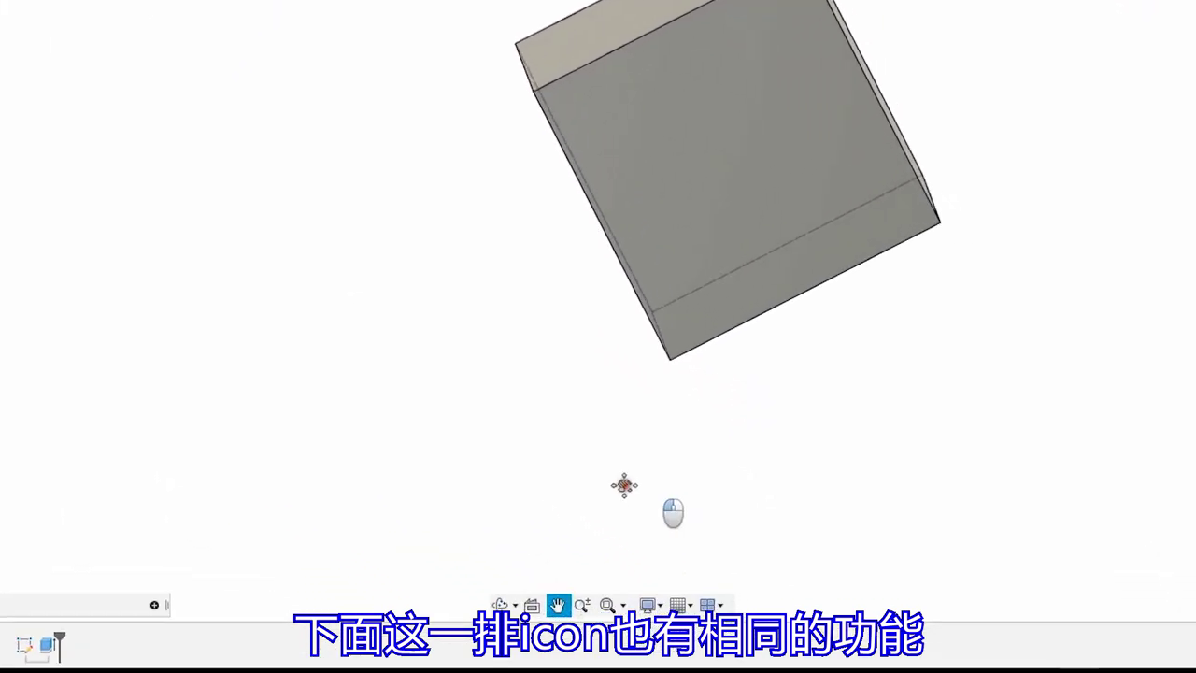
pyautogui.moveTo(624, 484); pyautogui.dragTo(451, 498)
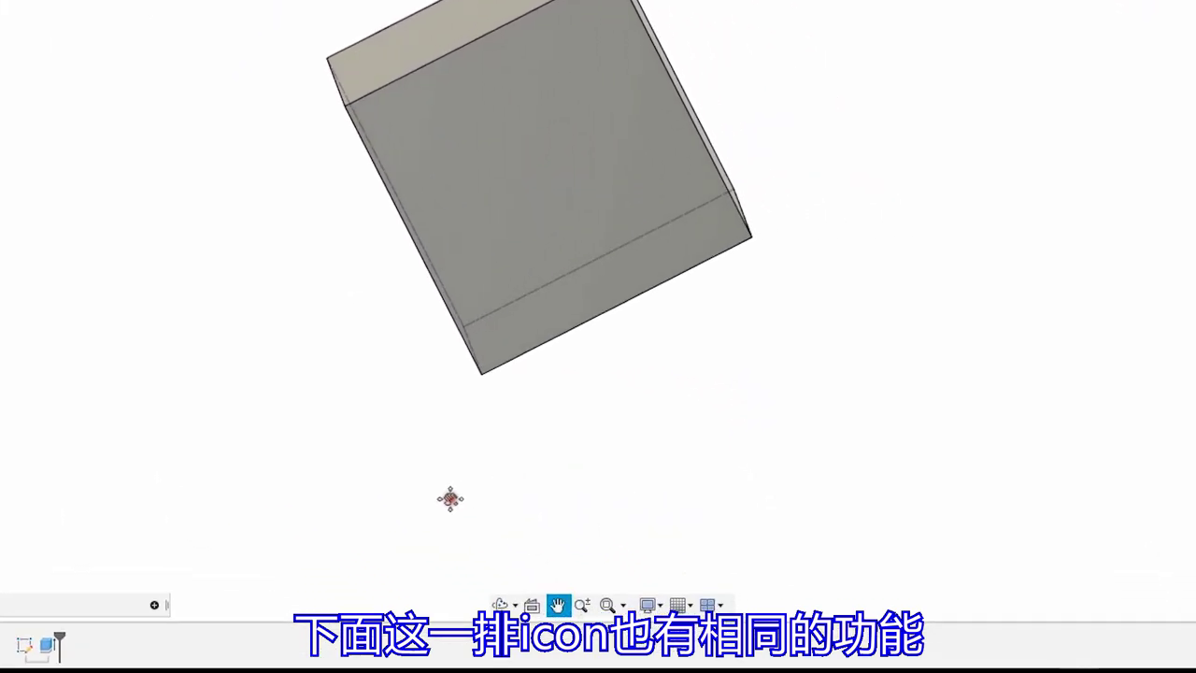
pyautogui.moveTo(532, 534)
pyautogui.keyDown('shift'); pyautogui.mouseDown(button='middle')
pyautogui.moveTo(632, 514)
pyautogui.moveTo(696, 463)
pyautogui.moveTo(720, 471)
pyautogui.mouseUp(button='middle'); pyautogui.keyUp('shift')
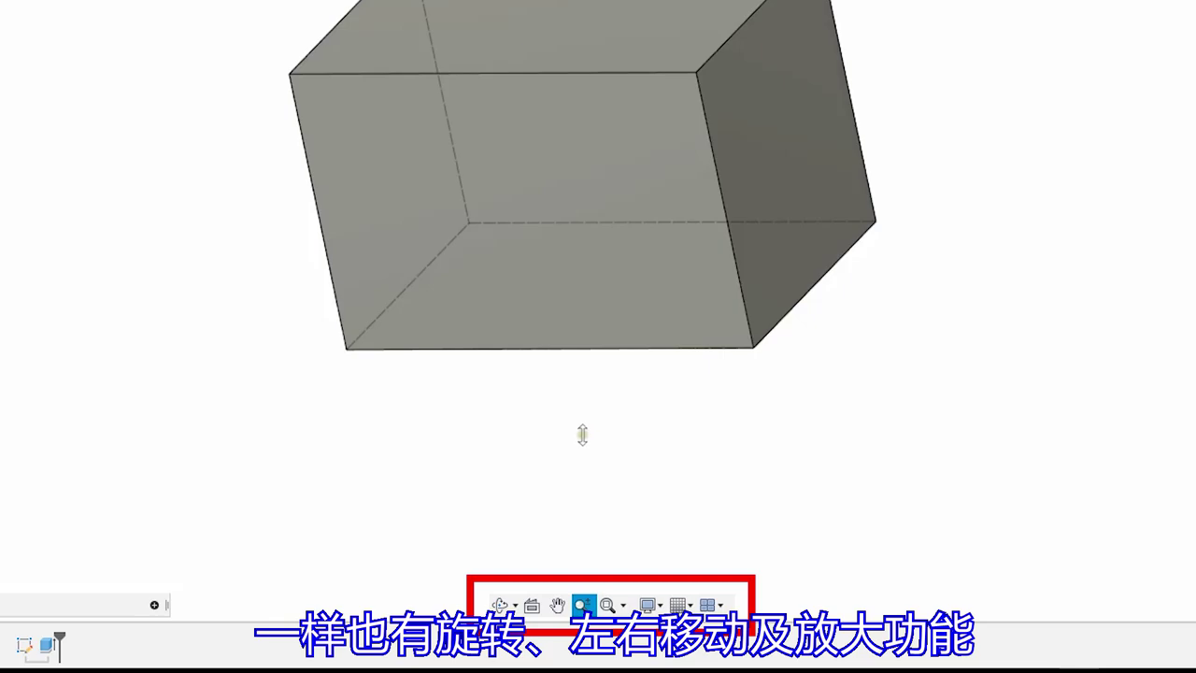
pyautogui.moveTo(597, 428)
pyautogui.mouseDown()
pyautogui.moveTo(590, 449)
pyautogui.moveTo(593, 420)
pyautogui.mouseUp()
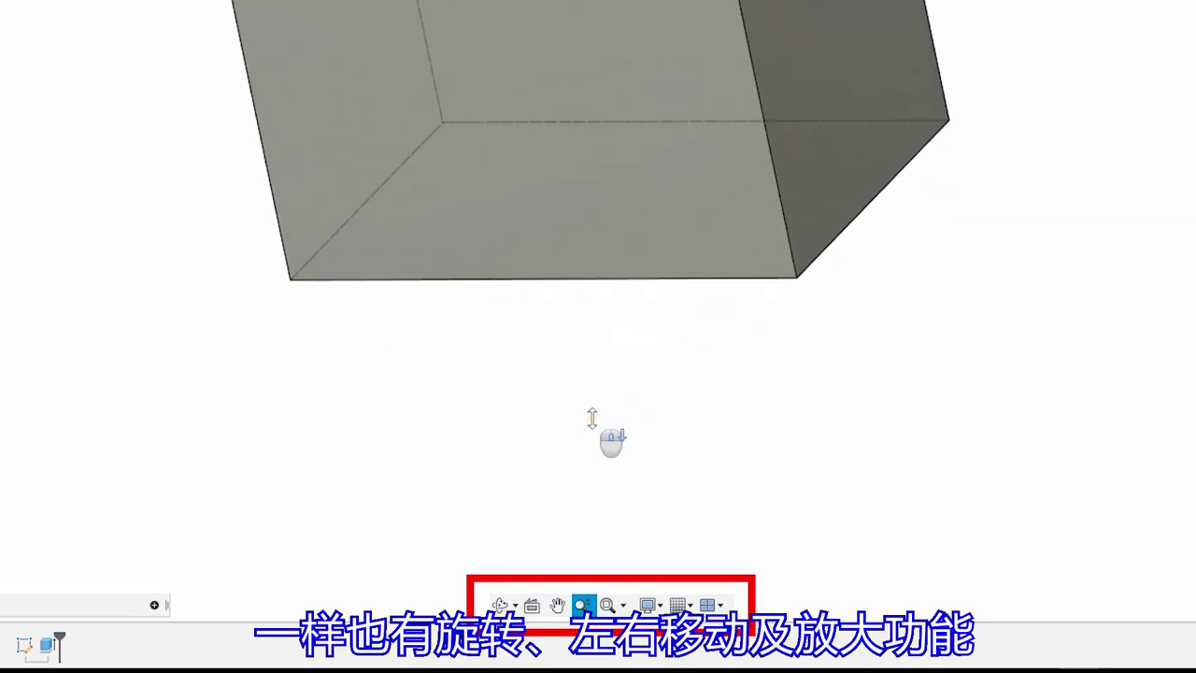
pyautogui.click(606, 605)
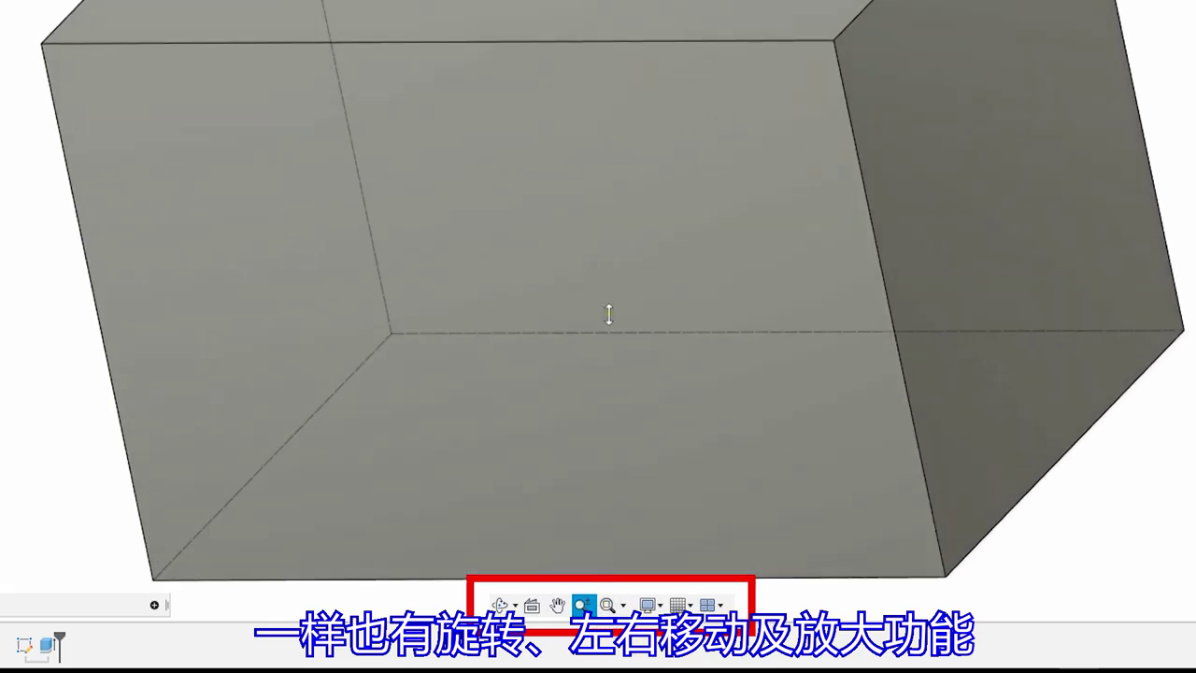
pyautogui.moveTo(608, 314); pyautogui.dragTo(622, 339)
pyautogui.click(660, 607)
pyautogui.moveTo(688, 427)
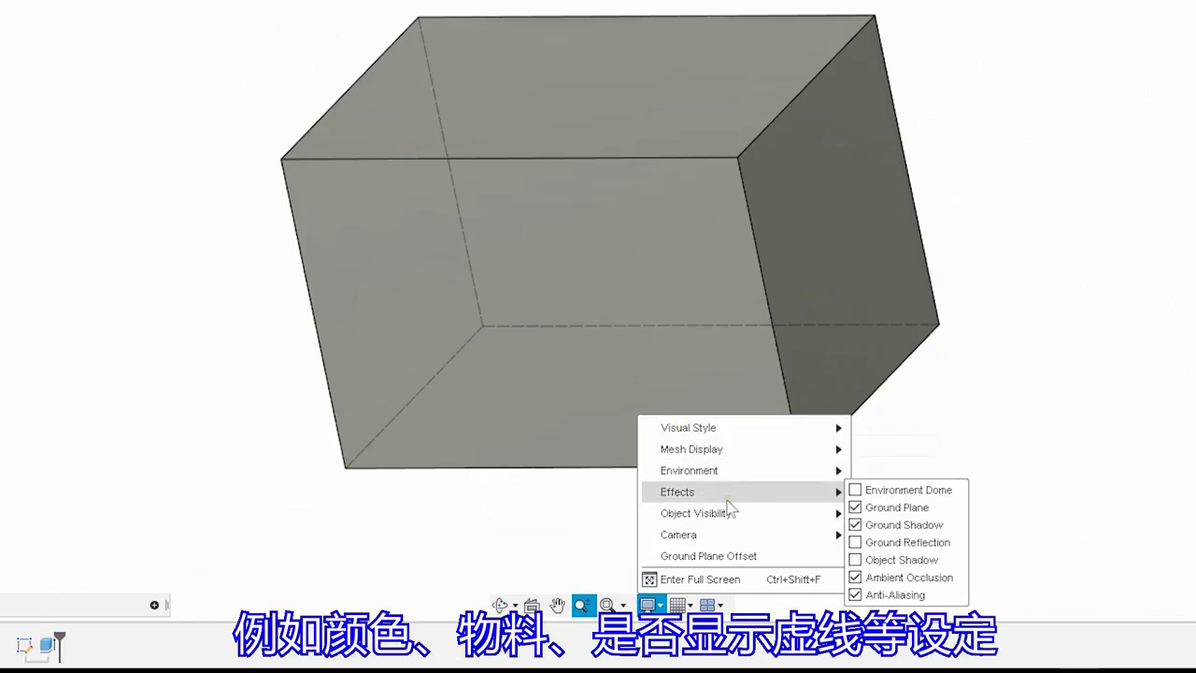
pyautogui.click(575, 544)
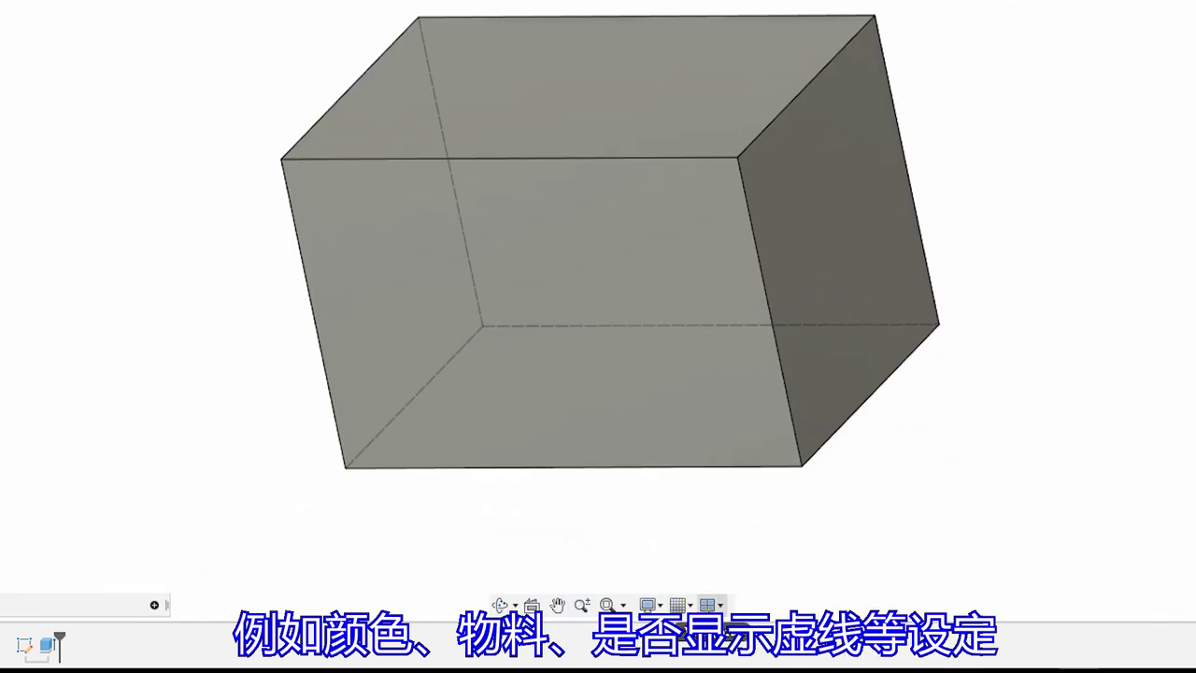
pyautogui.click(707, 605)
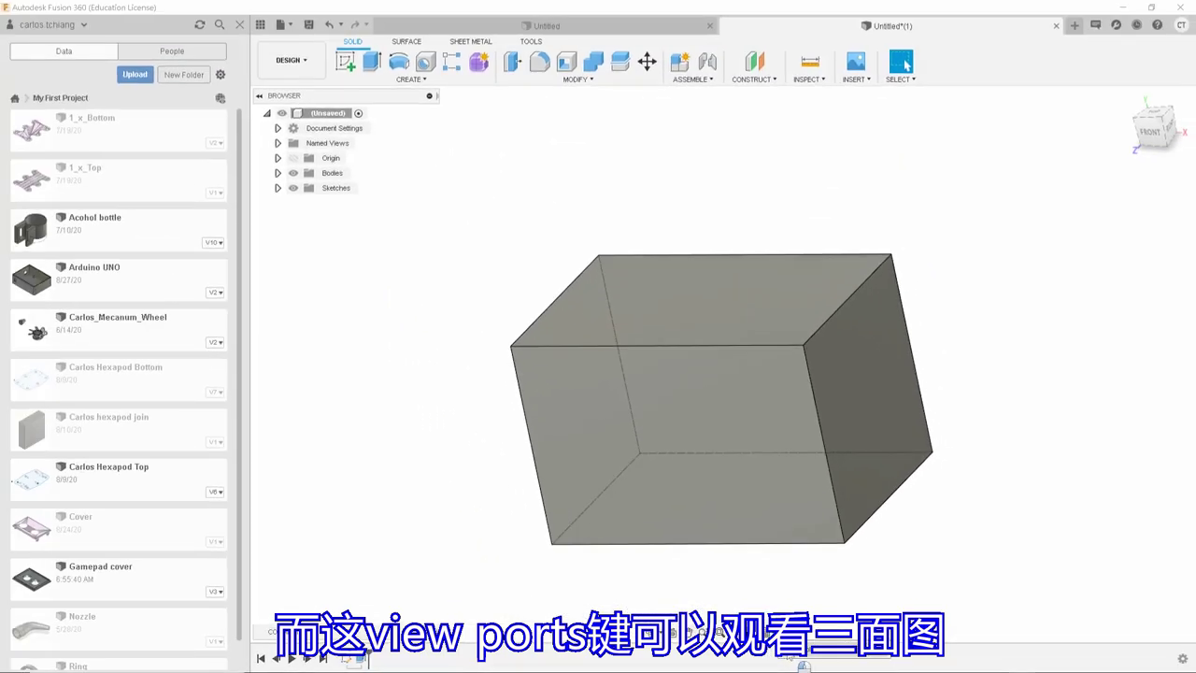
pyautogui.click(802, 662)
pyautogui.click(784, 631)
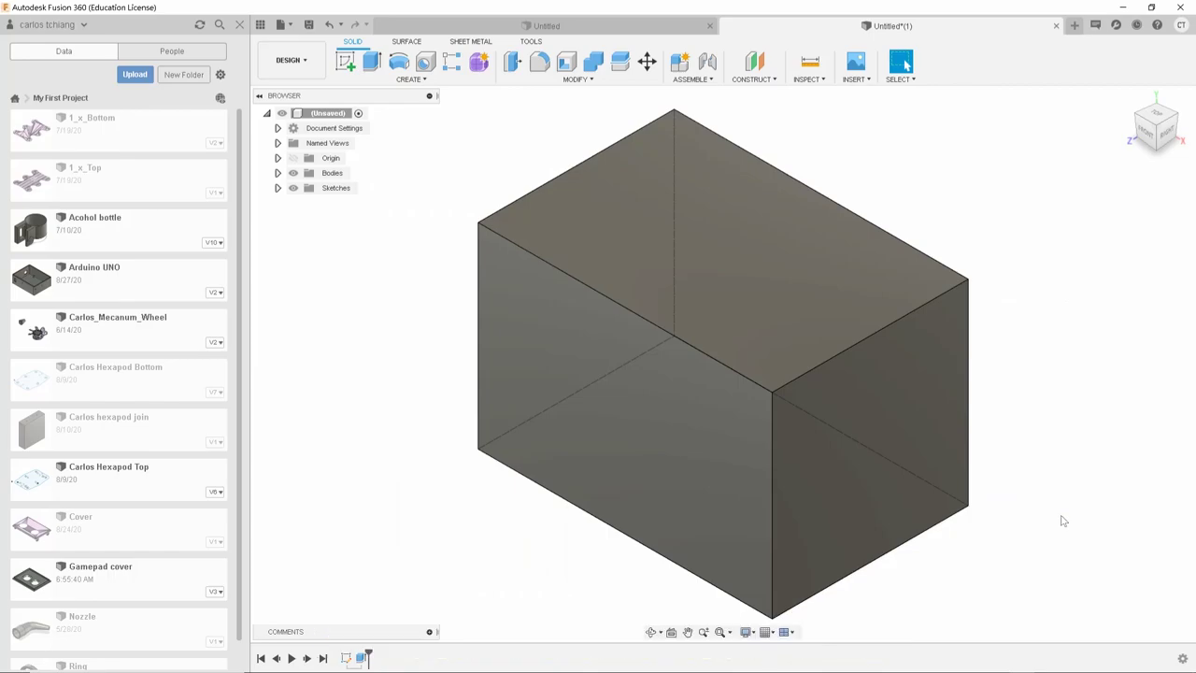
# Fillet all four vertical edges of the box with a 3 mm radius.
pyautogui.click(540, 63)
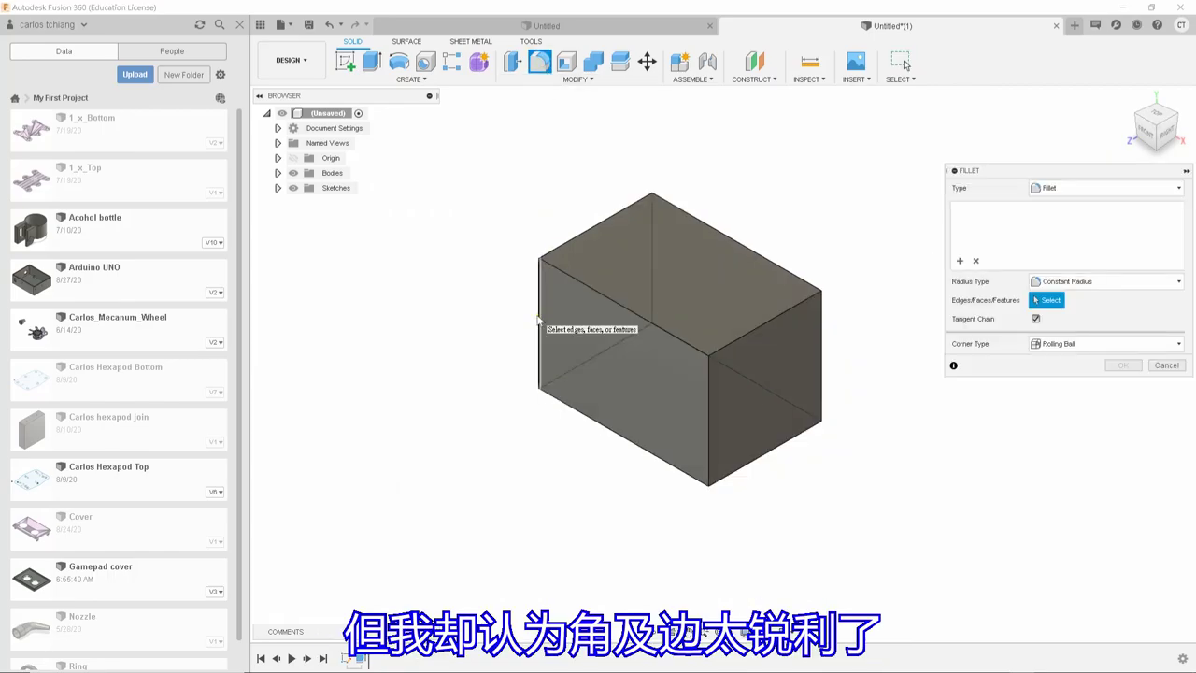
pyautogui.click(540, 317)
pyautogui.click(709, 422)
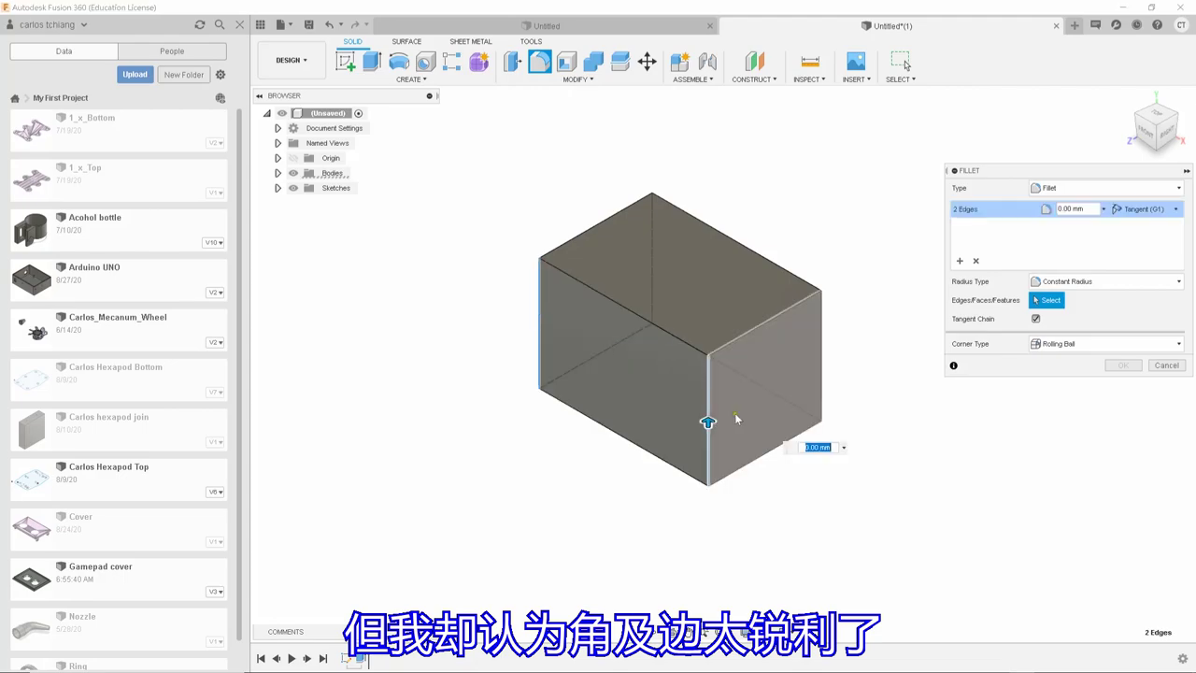
pyautogui.moveTo(888, 432)
pyautogui.keyDown('shift'); pyautogui.mouseDown(button='middle')
pyautogui.moveTo(675, 394)
pyautogui.moveTo(676, 435)
pyautogui.mouseUp(button='middle'); pyautogui.keyUp('shift')
pyautogui.click(790, 391)
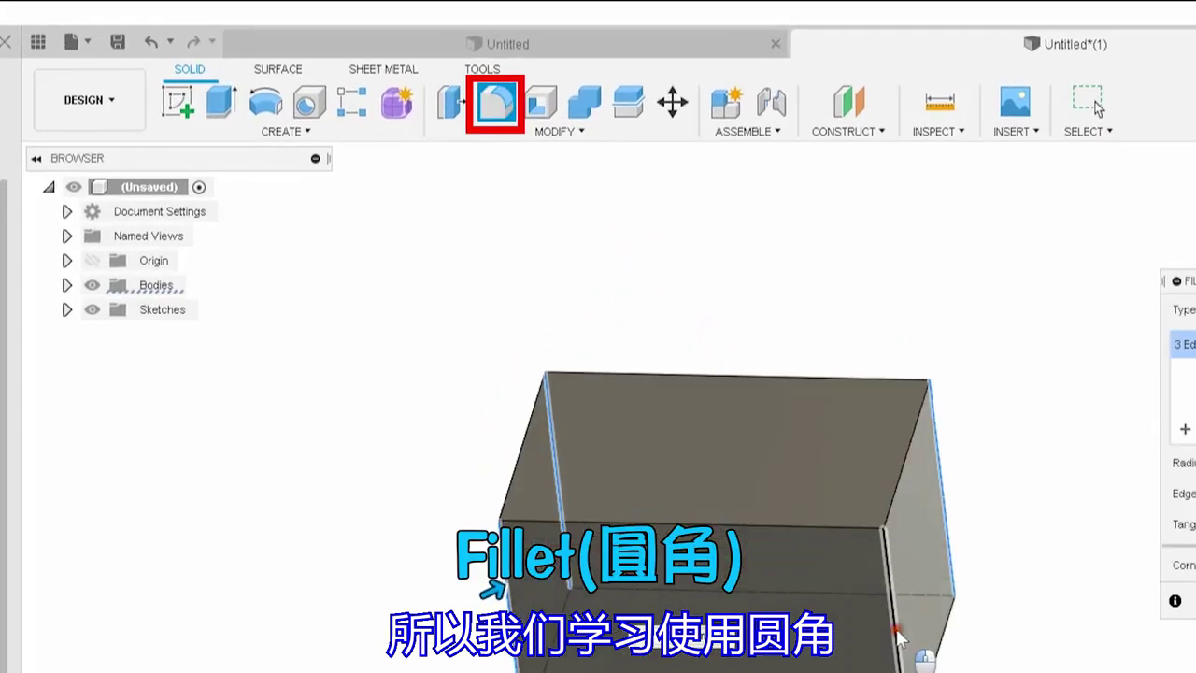
pyautogui.click(903, 635)
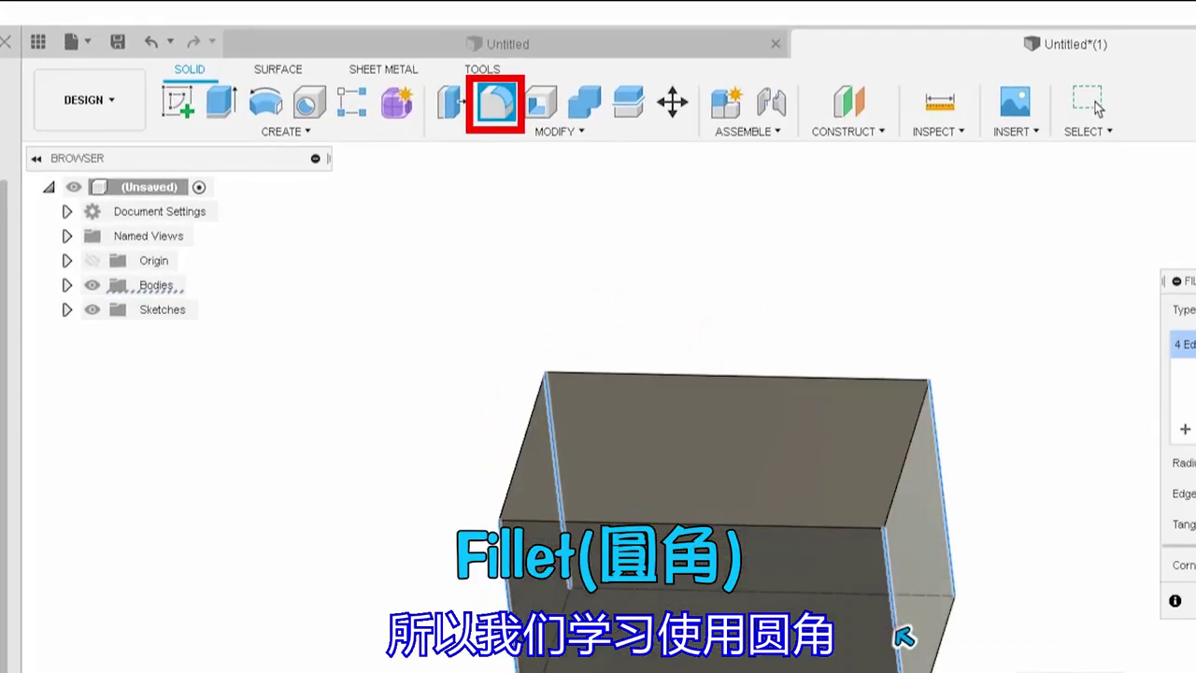
pyautogui.keyDown('shift'); pyautogui.moveTo(903, 634); pyautogui.dragTo(934, 612, button='middle'); pyautogui.keyUp('shift')
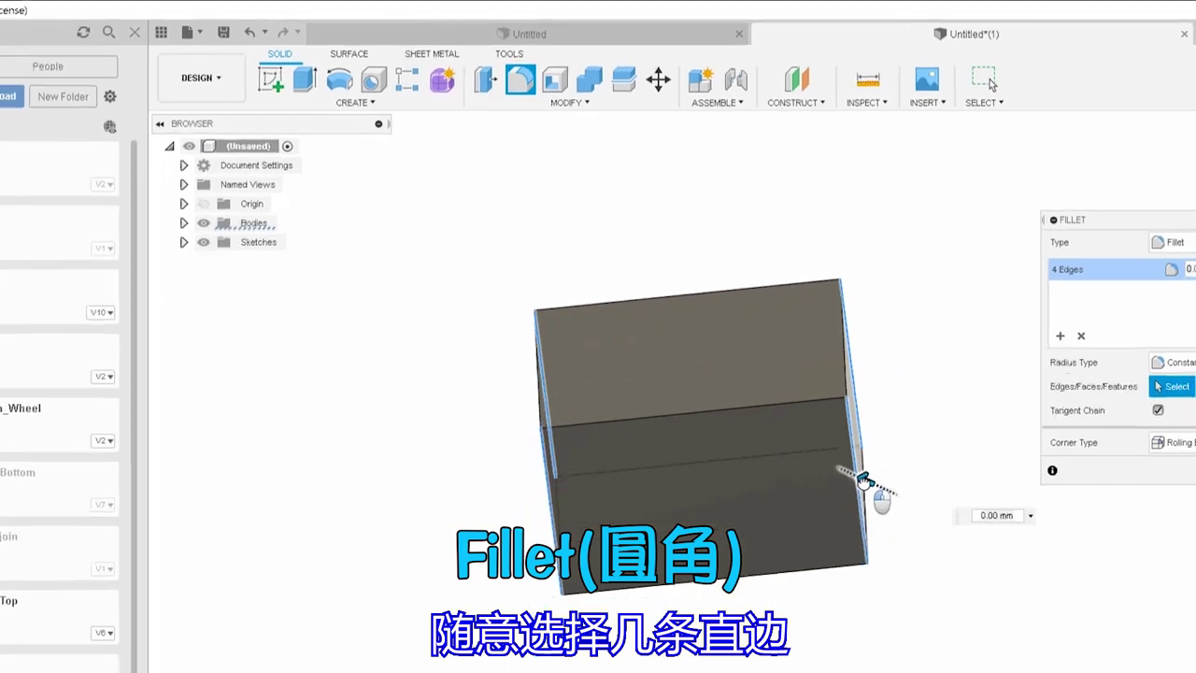
pyautogui.moveTo(934, 611); pyautogui.dragTo(805, 372)
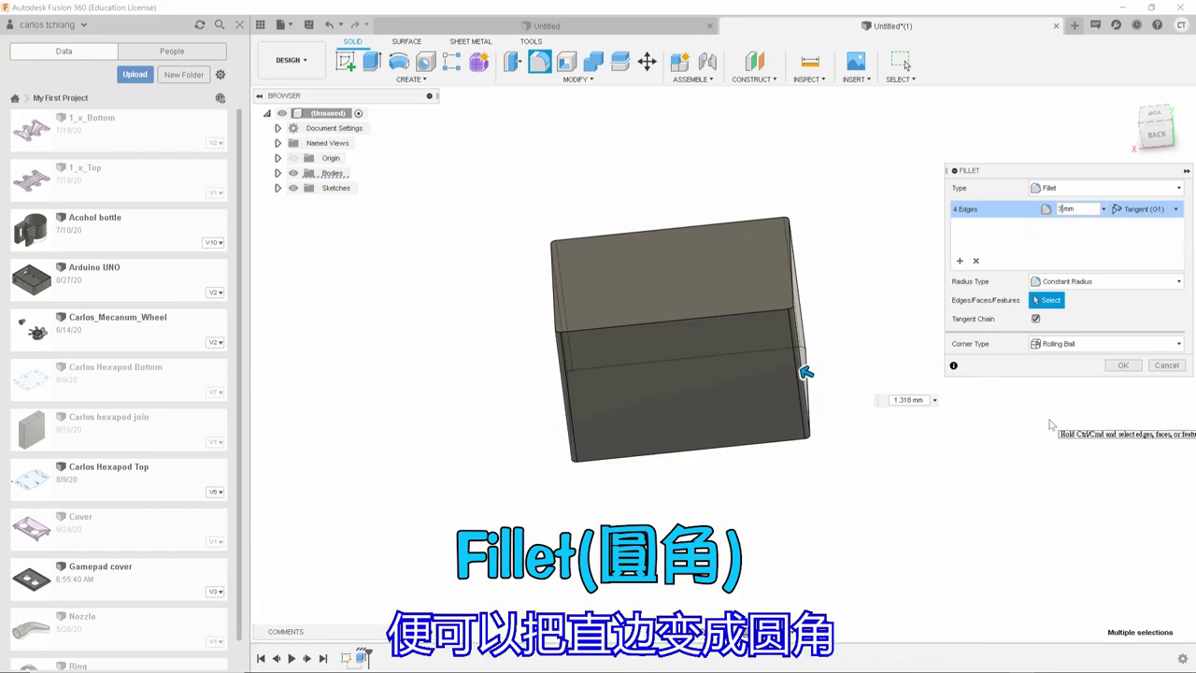
pyautogui.write('3')
pyautogui.press('Return')
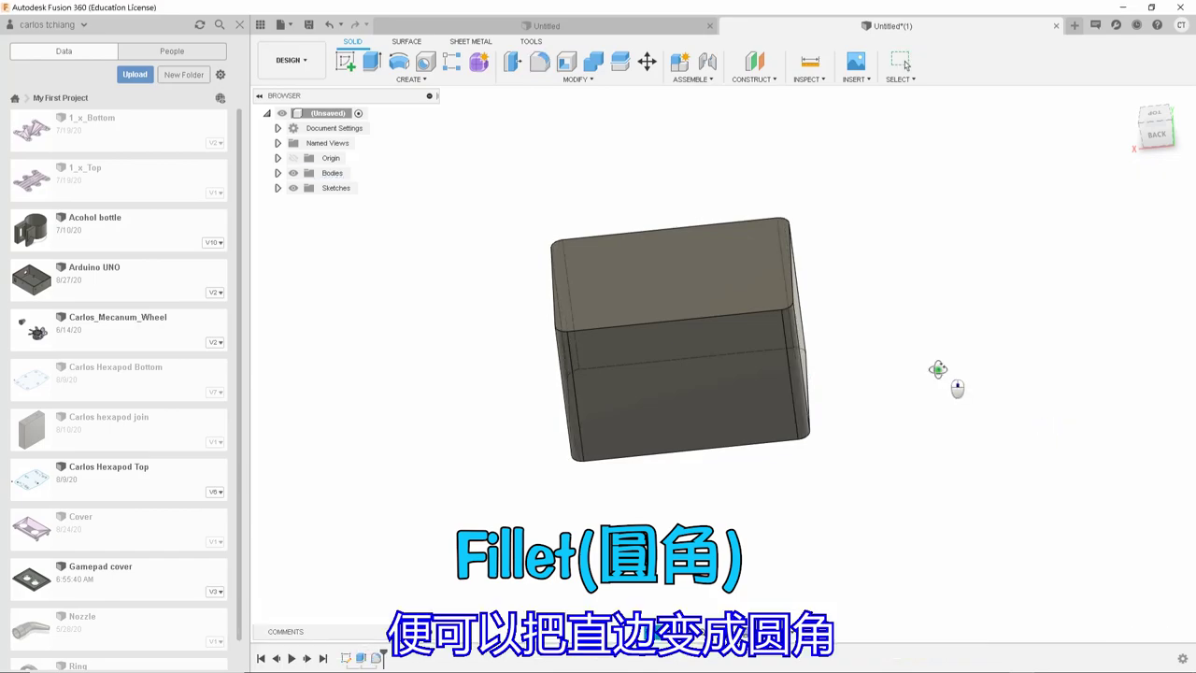
pyautogui.moveTo(938, 369)
pyautogui.keyDown('shift'); pyautogui.mouseDown(button='middle')
pyautogui.moveTo(860, 381)
pyautogui.moveTo(890, 300)
pyautogui.mouseUp(button='middle'); pyautogui.keyUp('shift')
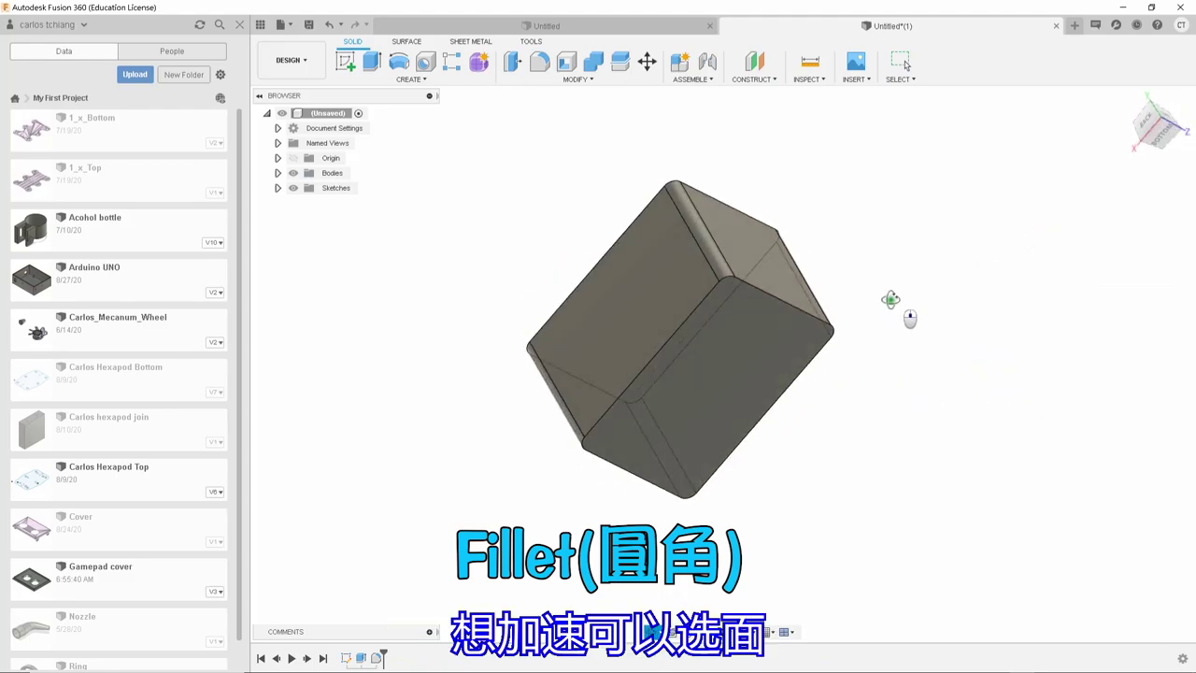
# Fillet every edge around the box's bottom face with a 2 mm radius.
pyautogui.click(717, 400)
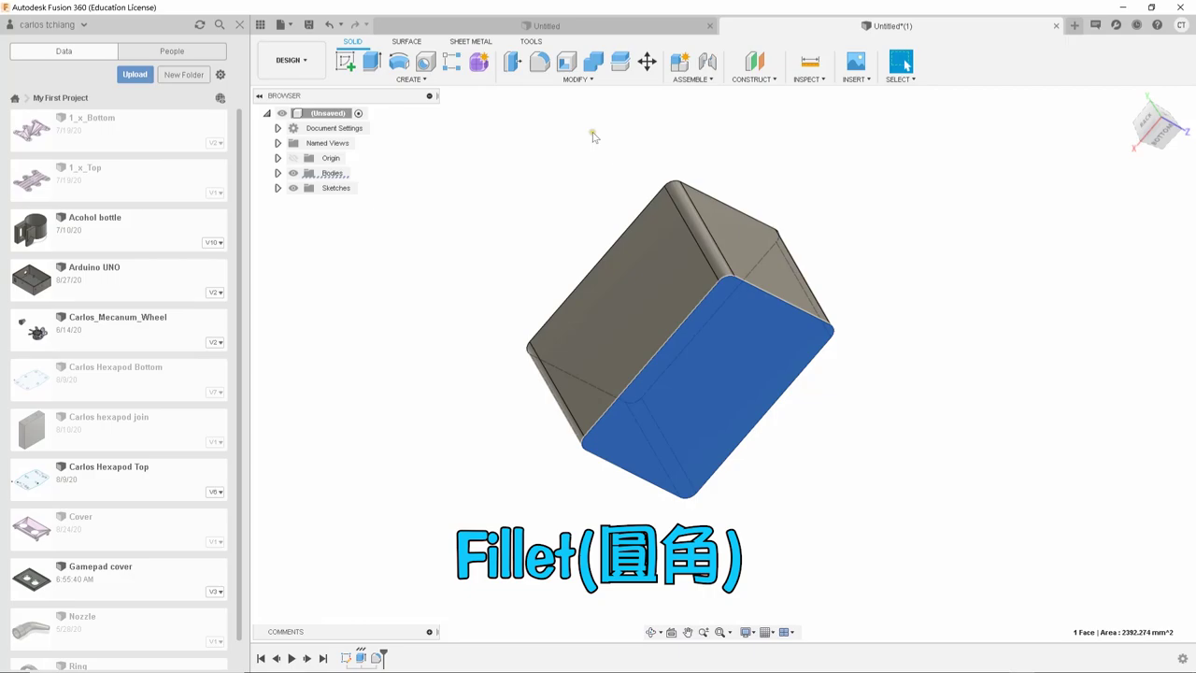
pyautogui.click(540, 61)
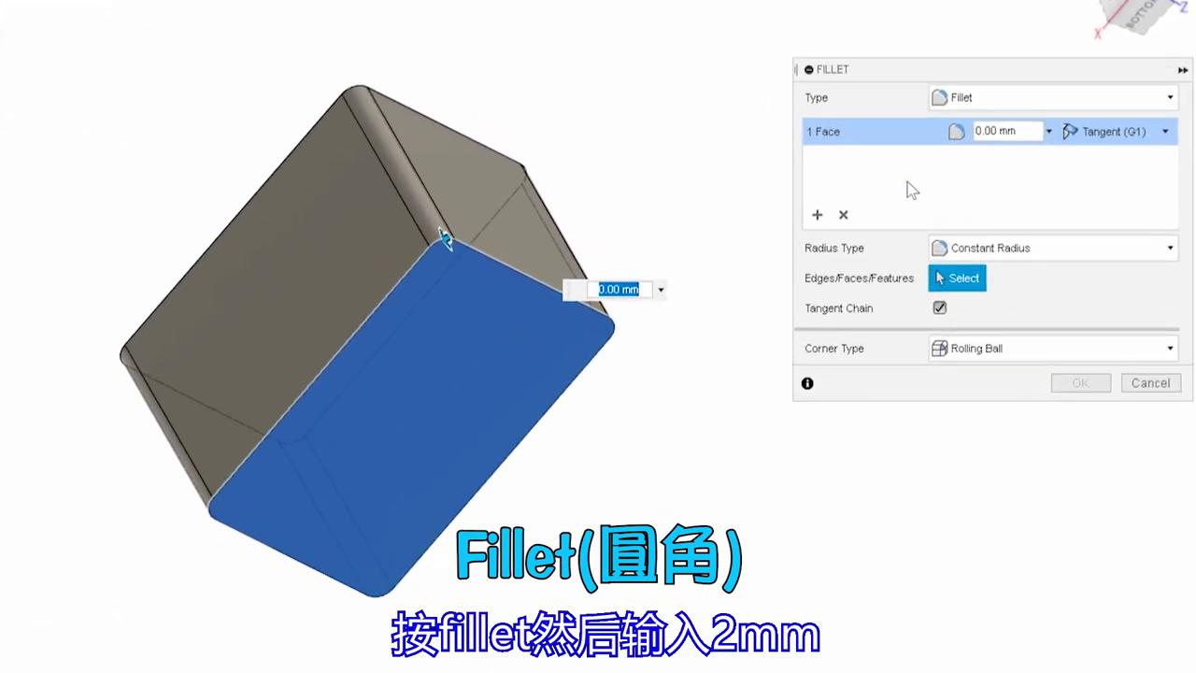
pyautogui.write('2')
pyautogui.press('Return')
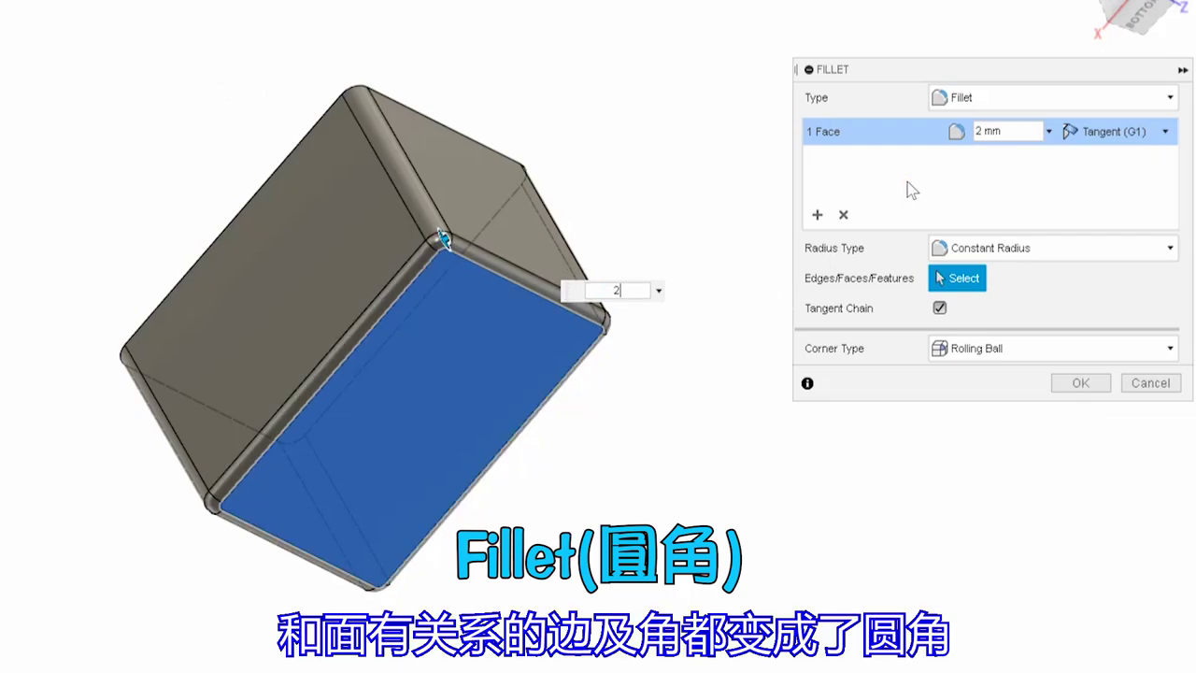
pyautogui.click(1097, 381)
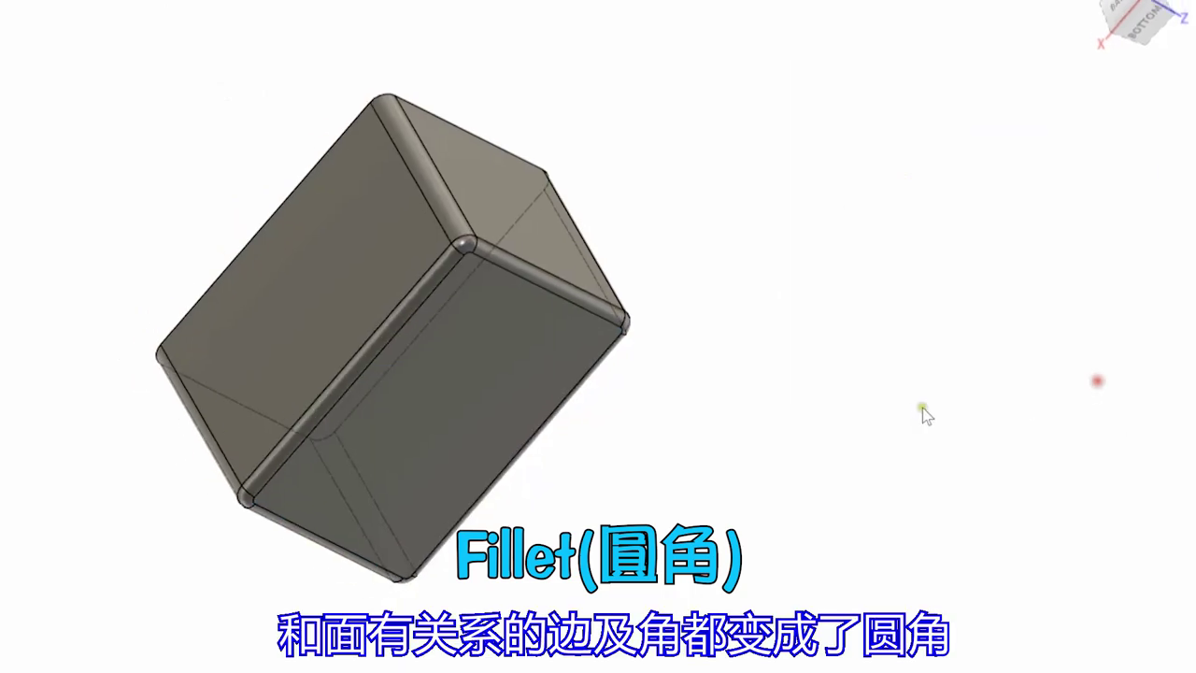
pyautogui.moveTo(868, 446)
pyautogui.keyDown('shift'); pyautogui.mouseDown(button='middle')
pyautogui.moveTo(947, 449)
pyautogui.moveTo(1009, 355)
pyautogui.moveTo(787, 411)
pyautogui.moveTo(939, 315)
pyautogui.moveTo(990, 309)
pyautogui.moveTo(906, 353)
pyautogui.moveTo(795, 355)
pyautogui.moveTo(805, 326)
pyautogui.moveTo(769, 361)
pyautogui.moveTo(645, 355)
pyautogui.moveTo(633, 333)
pyautogui.moveTo(637, 345)
pyautogui.mouseUp(button='middle'); pyautogui.keyUp('shift')
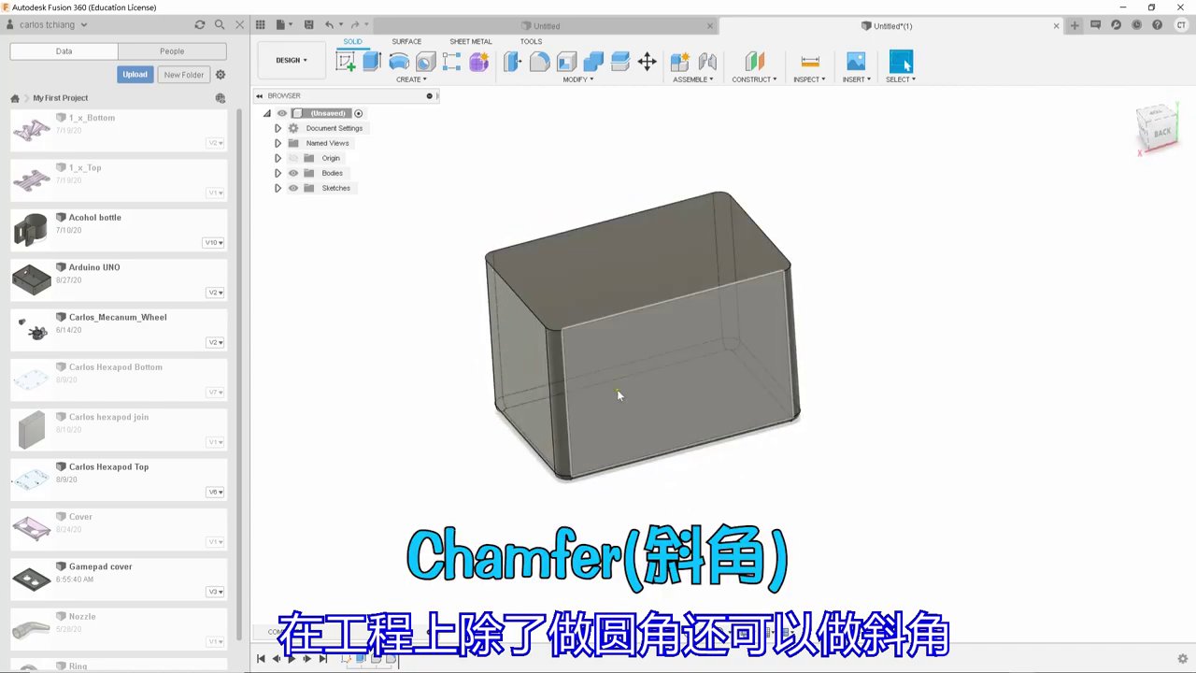
# Bevel the box's top edge loop with an equal-distance 2 mm chamfer.
pyautogui.click(590, 80)
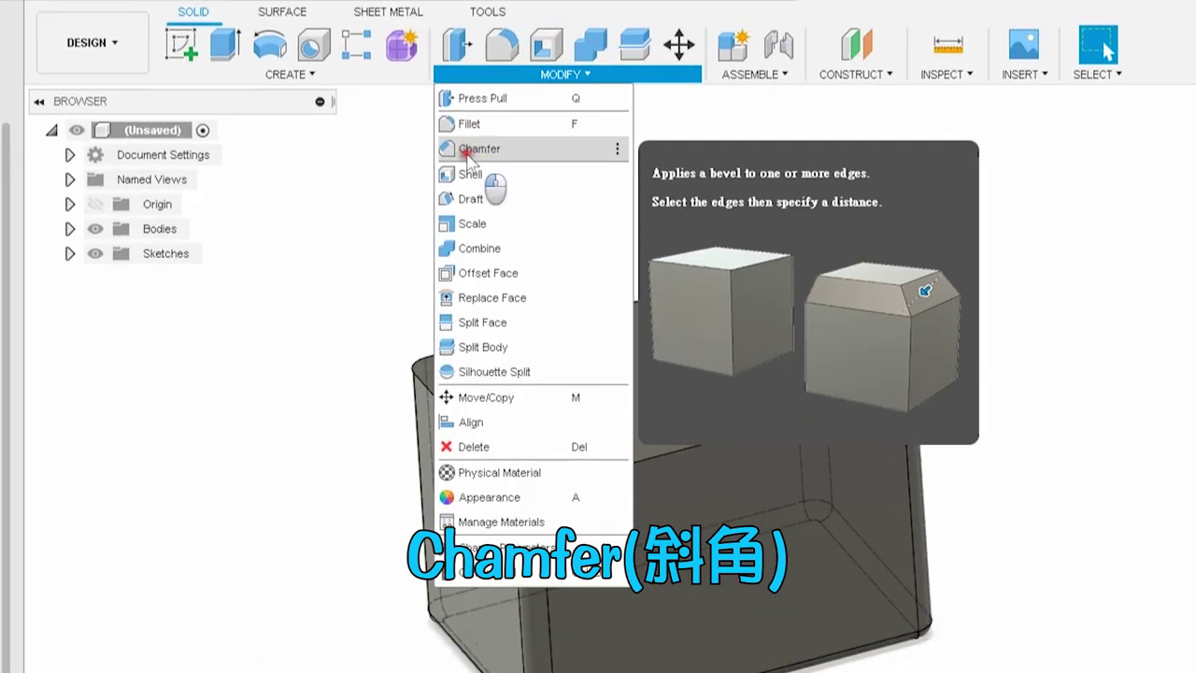
pyautogui.click(470, 151)
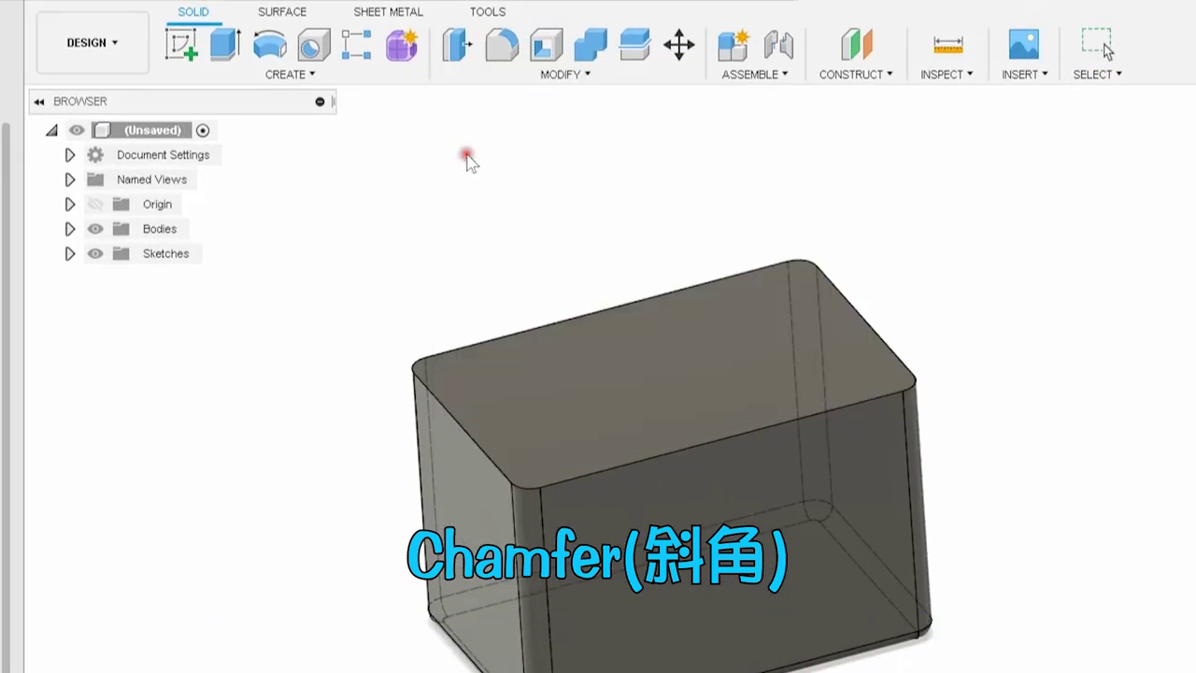
pyautogui.click(664, 448)
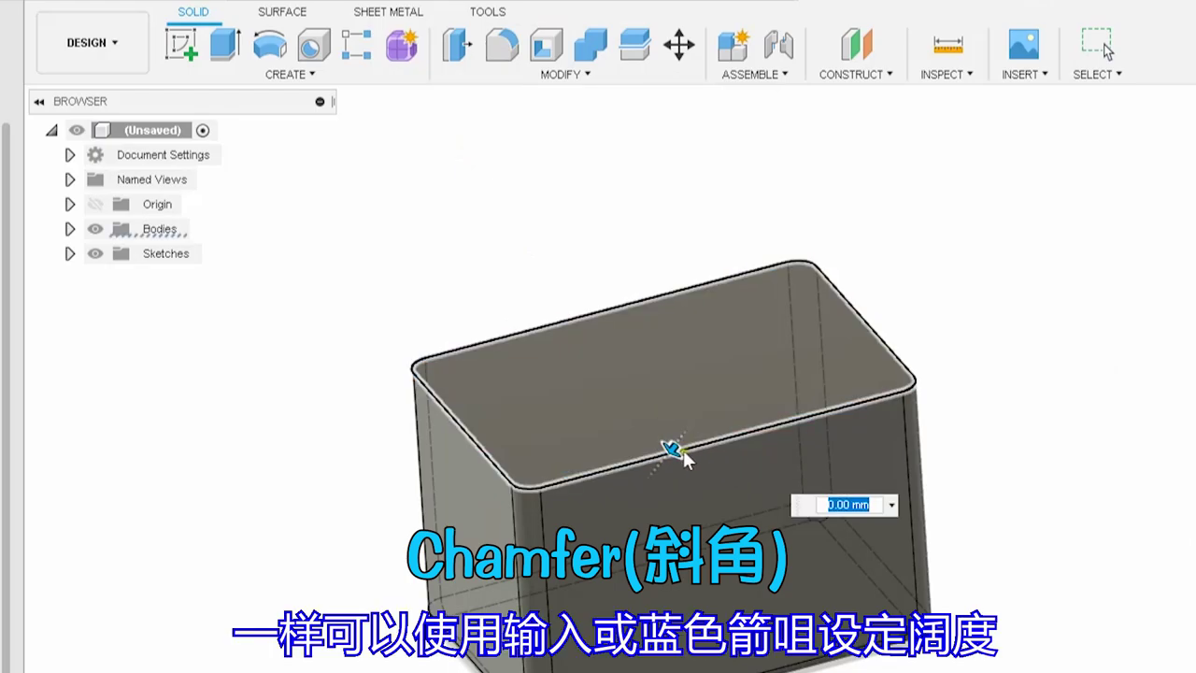
pyautogui.moveTo(672, 449); pyautogui.dragTo(666, 450)
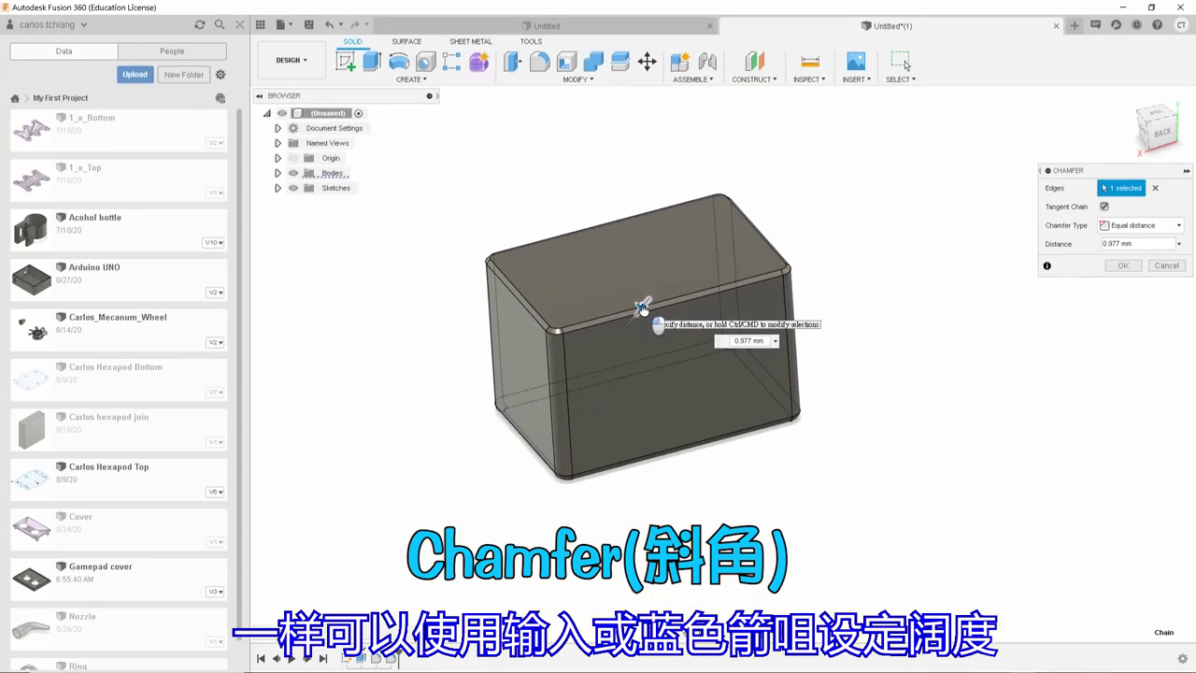
pyautogui.moveTo(643, 307); pyautogui.dragTo(648, 316)
pyautogui.write('0')
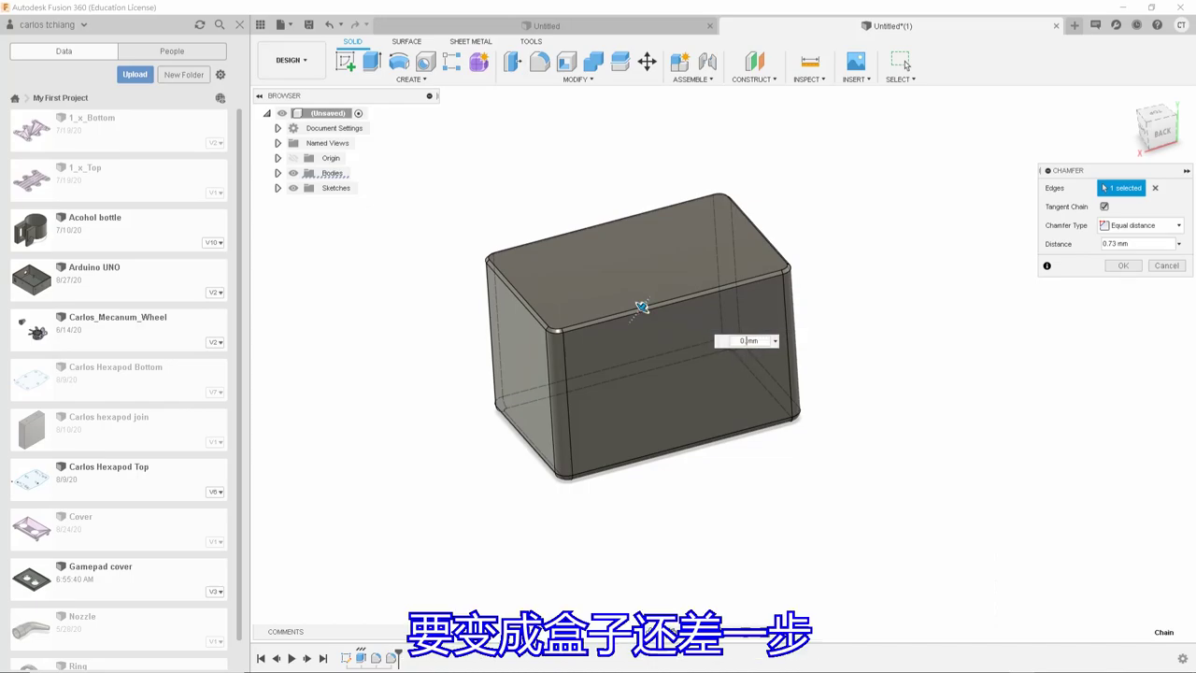
pyautogui.write('.2')
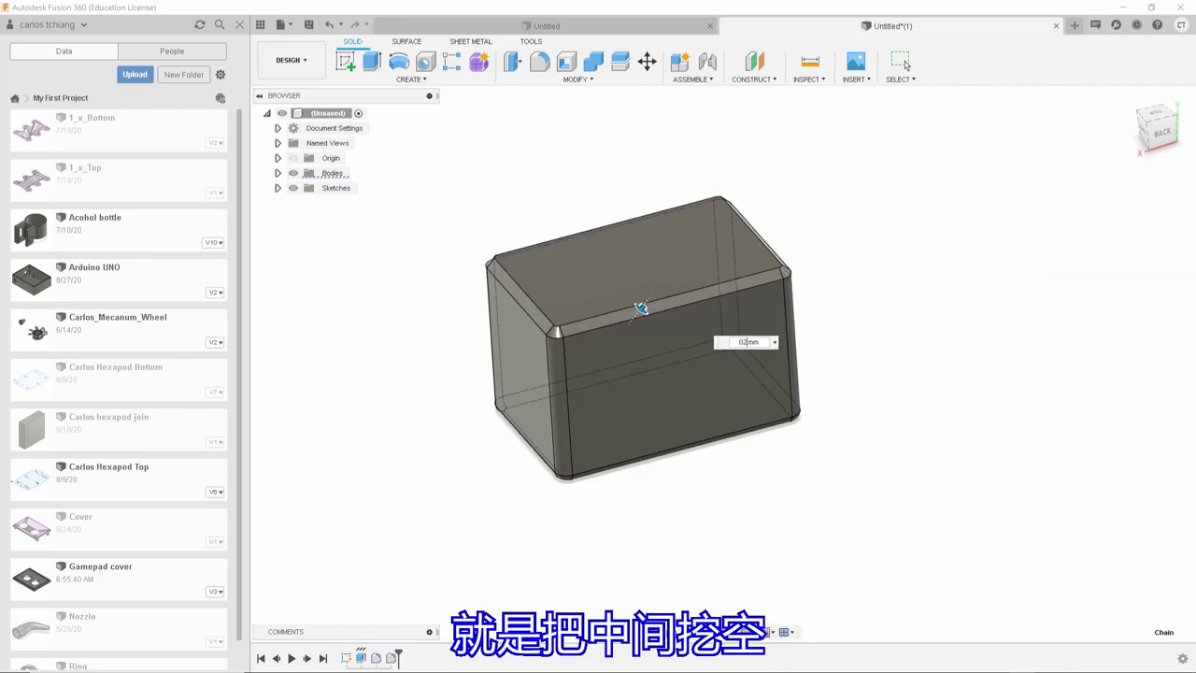
pyautogui.press('Return')
pyautogui.moveTo(641, 307)
pyautogui.keyDown('shift'); pyautogui.mouseDown(button='middle')
pyautogui.moveTo(774, 368)
pyautogui.moveTo(632, 272)
pyautogui.mouseUp(button='middle'); pyautogui.keyUp('shift')
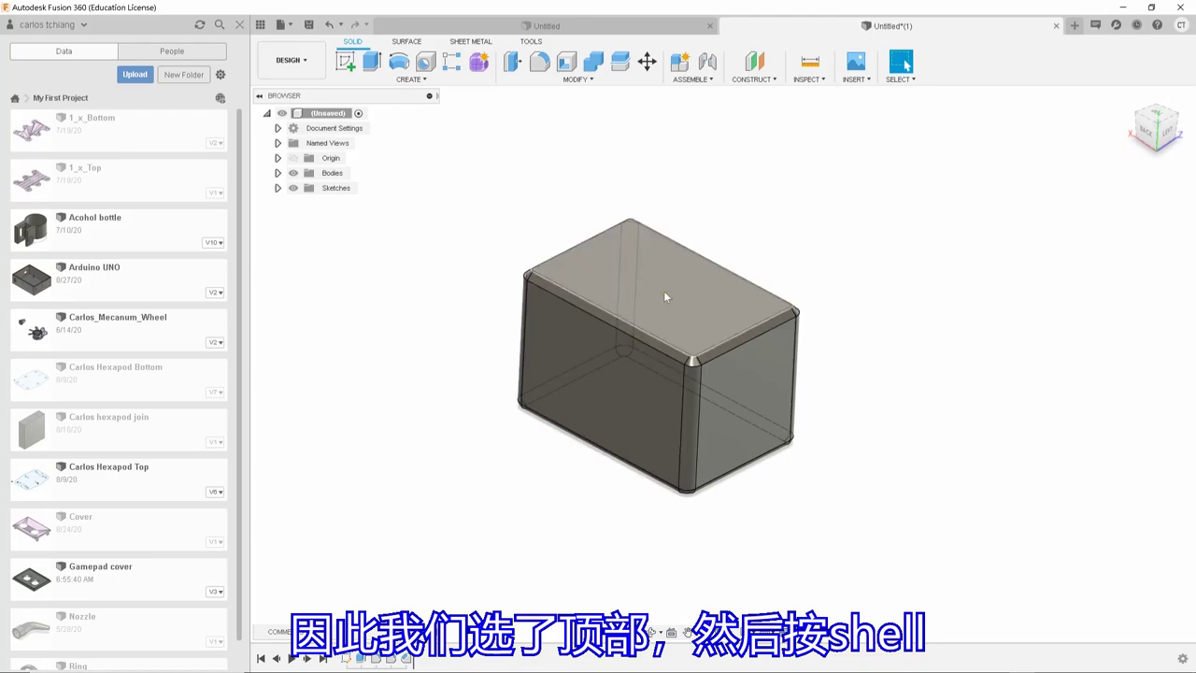
# Shell the box with 1 mm inside thickness, removing the top face to leave it open.
pyautogui.click(665, 297)
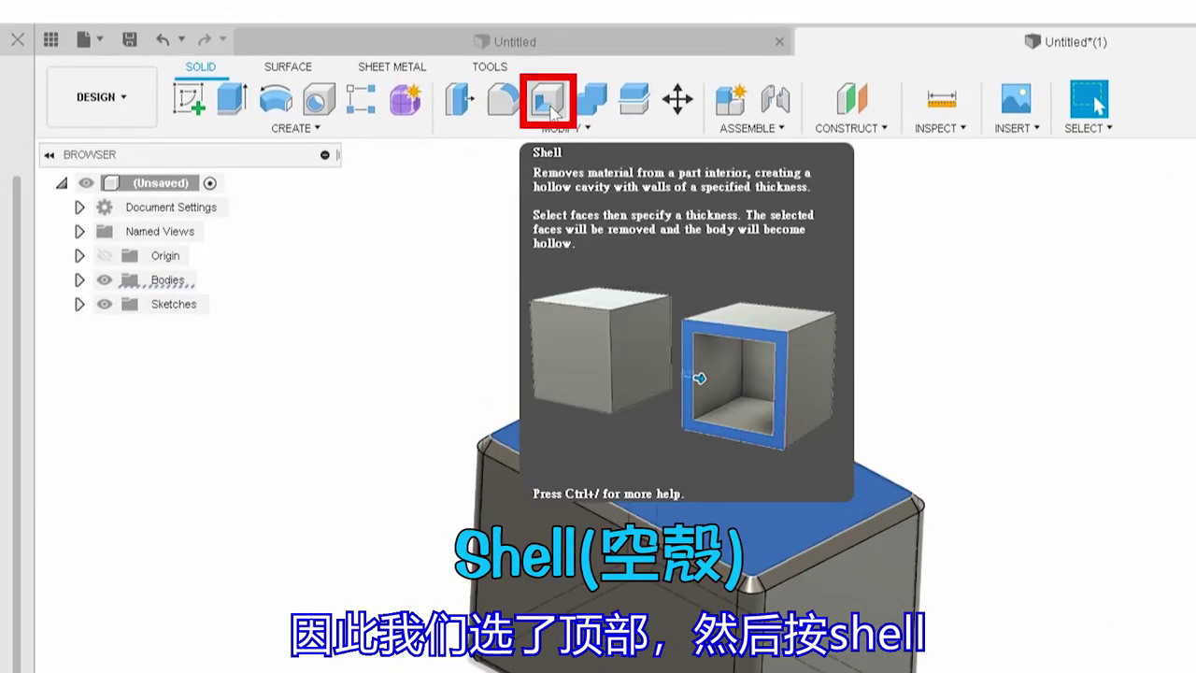
pyautogui.click(548, 102)
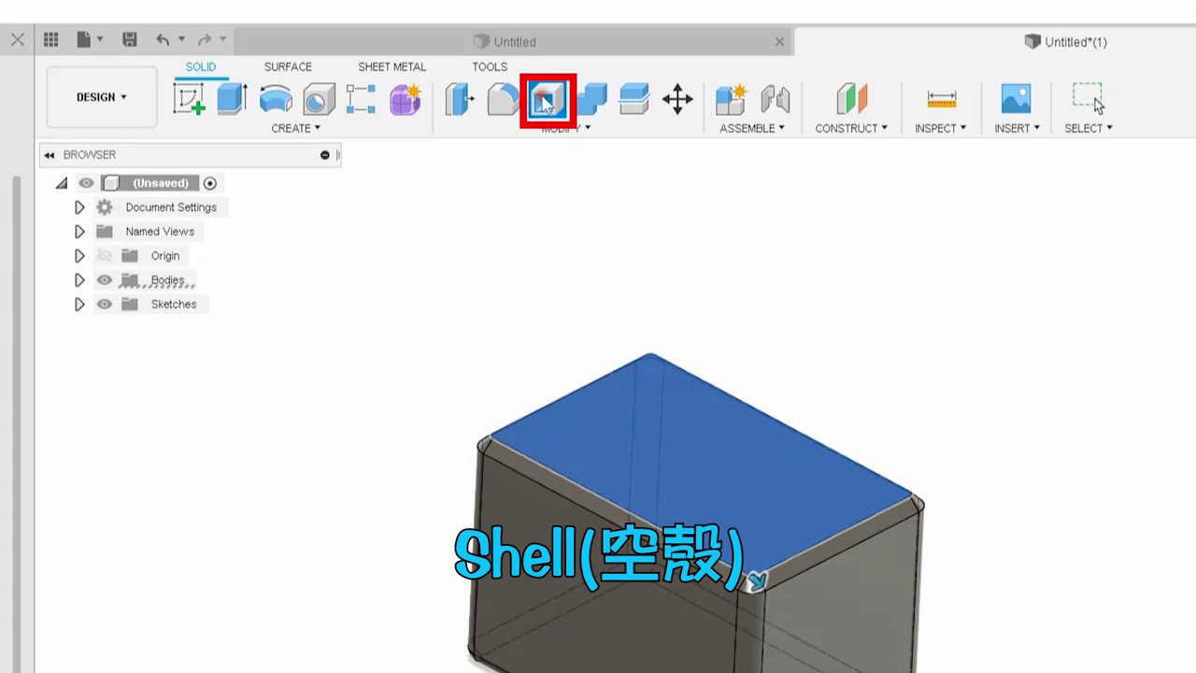
pyautogui.click(712, 450)
pyautogui.click(712, 451)
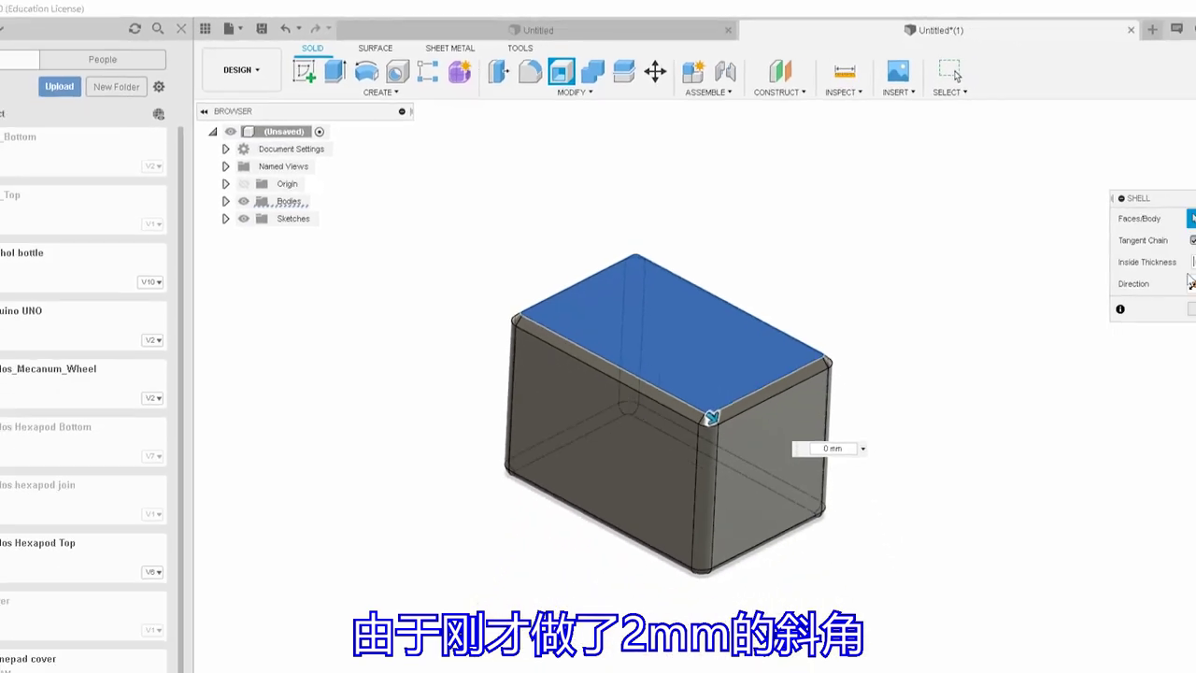
pyautogui.write('1')
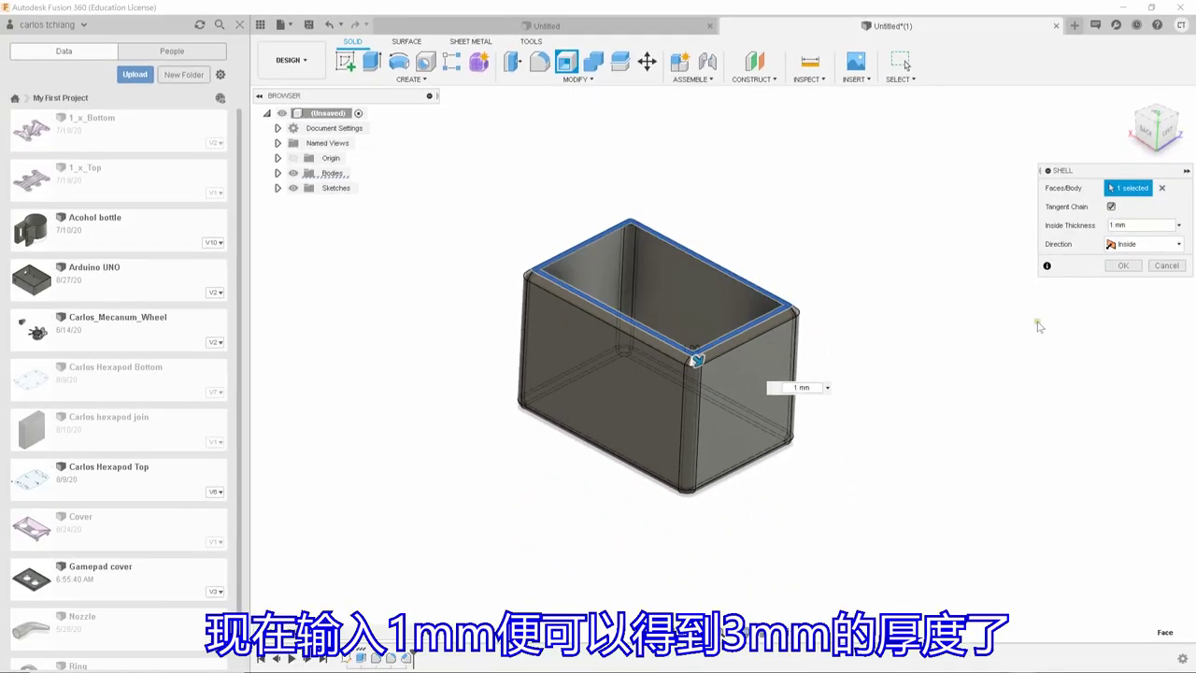
pyautogui.keyDown('shift'); pyautogui.moveTo(1035, 323); pyautogui.dragTo(987, 378, button='middle'); pyautogui.keyUp('shift')
pyautogui.press('Return')
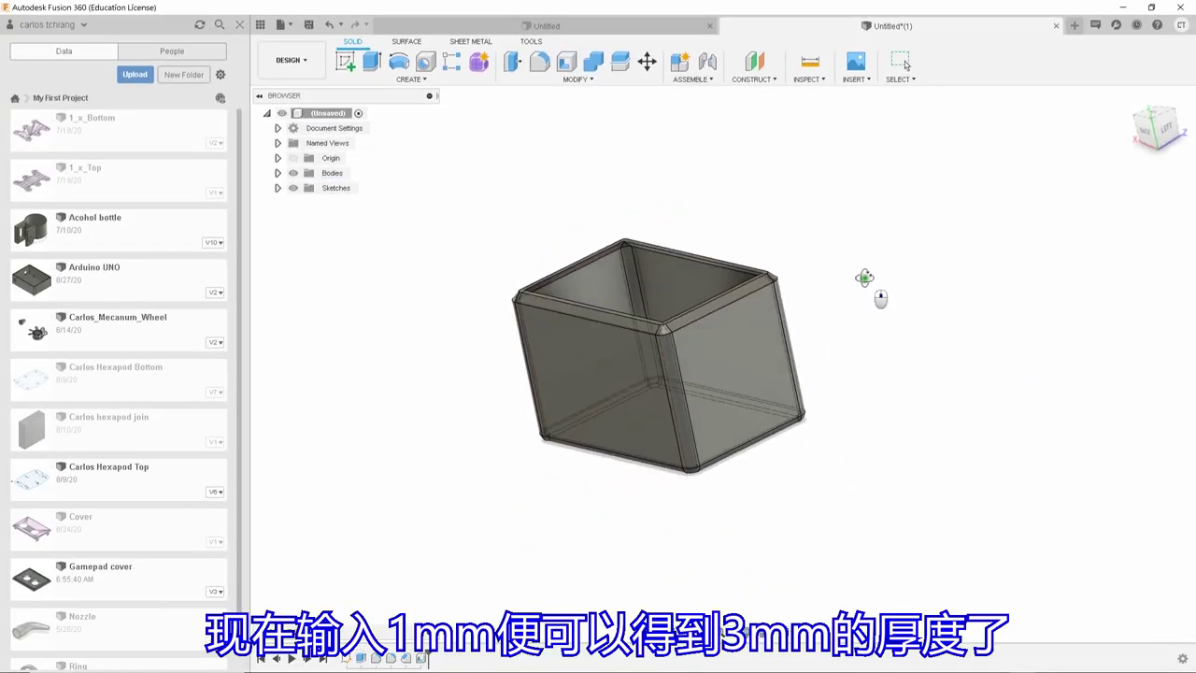
pyautogui.moveTo(987, 379)
pyautogui.keyDown('shift'); pyautogui.mouseDown(button='middle')
pyautogui.moveTo(903, 347)
pyautogui.moveTo(758, 387)
pyautogui.moveTo(596, 269)
pyautogui.mouseUp(button='middle'); pyautogui.keyUp('shift')
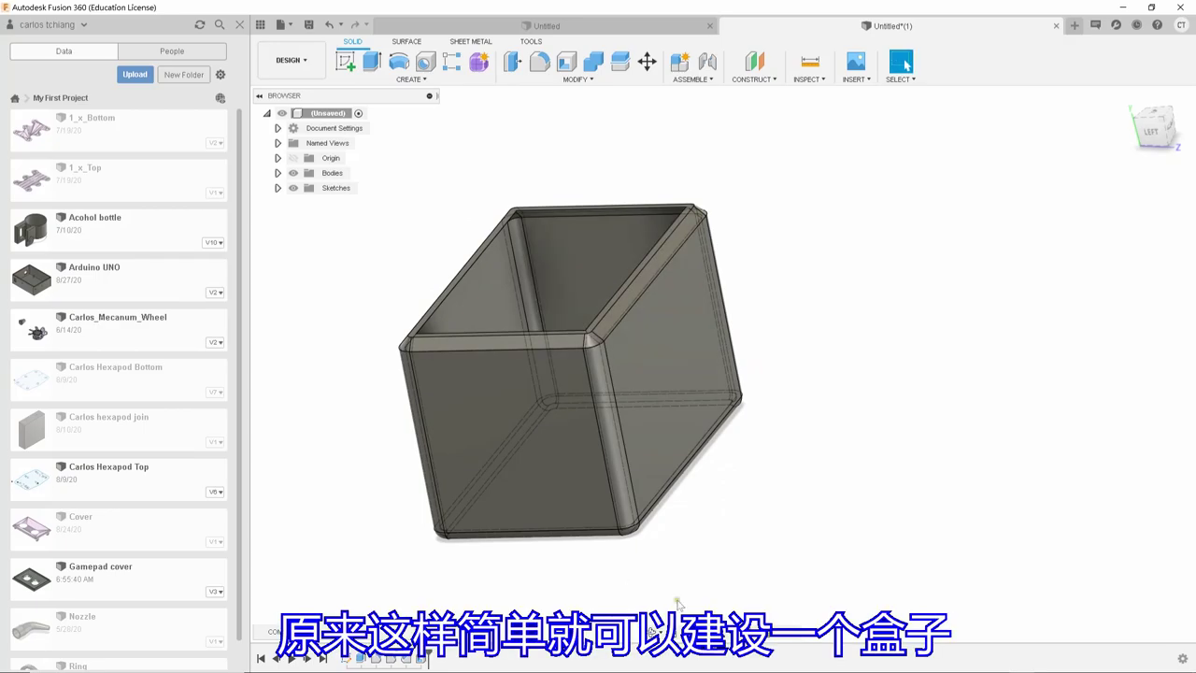
pyautogui.keyDown('shift'); pyautogui.moveTo(674, 502); pyautogui.dragTo(751, 483, button='middle'); pyautogui.keyUp('shift')
pyautogui.click(688, 632)
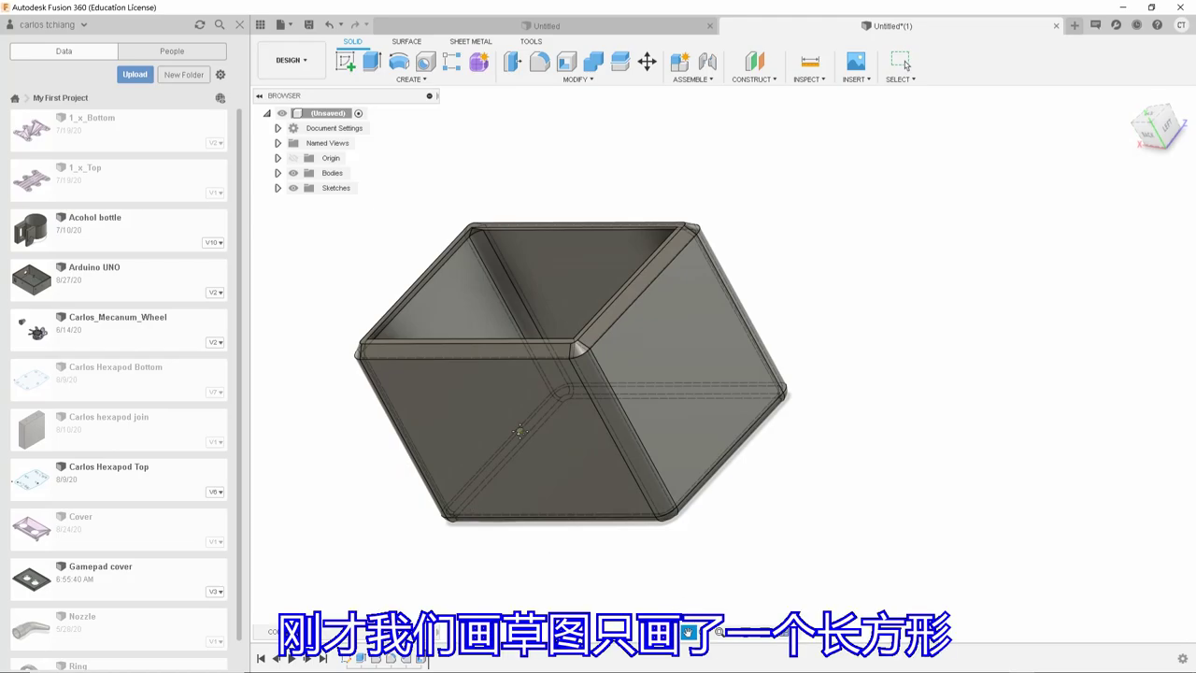
pyautogui.moveTo(521, 431); pyautogui.dragTo(622, 417)
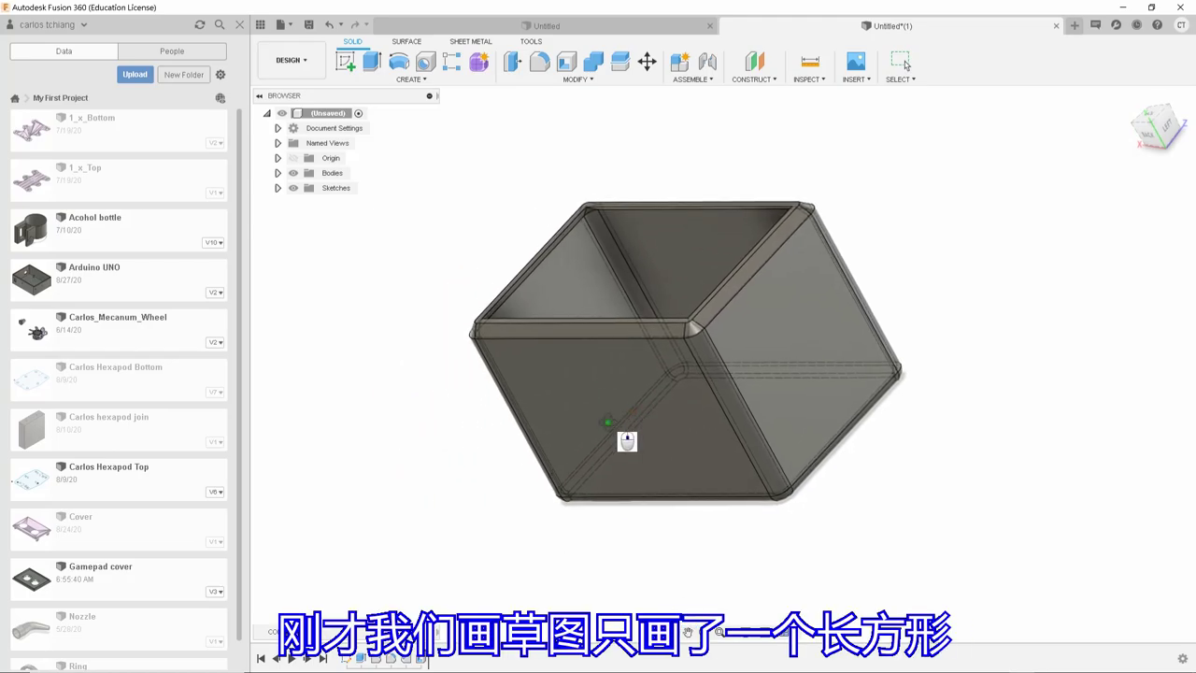
pyautogui.moveTo(627, 441)
pyautogui.keyDown('shift'); pyautogui.mouseDown(button='middle')
pyautogui.moveTo(648, 411)
pyautogui.moveTo(648, 379)
pyautogui.moveTo(586, 395)
pyautogui.moveTo(587, 414)
pyautogui.moveTo(523, 401)
pyautogui.moveTo(470, 365)
pyautogui.moveTo(504, 341)
pyautogui.moveTo(526, 376)
pyautogui.mouseUp(button='middle'); pyautogui.keyUp('shift')
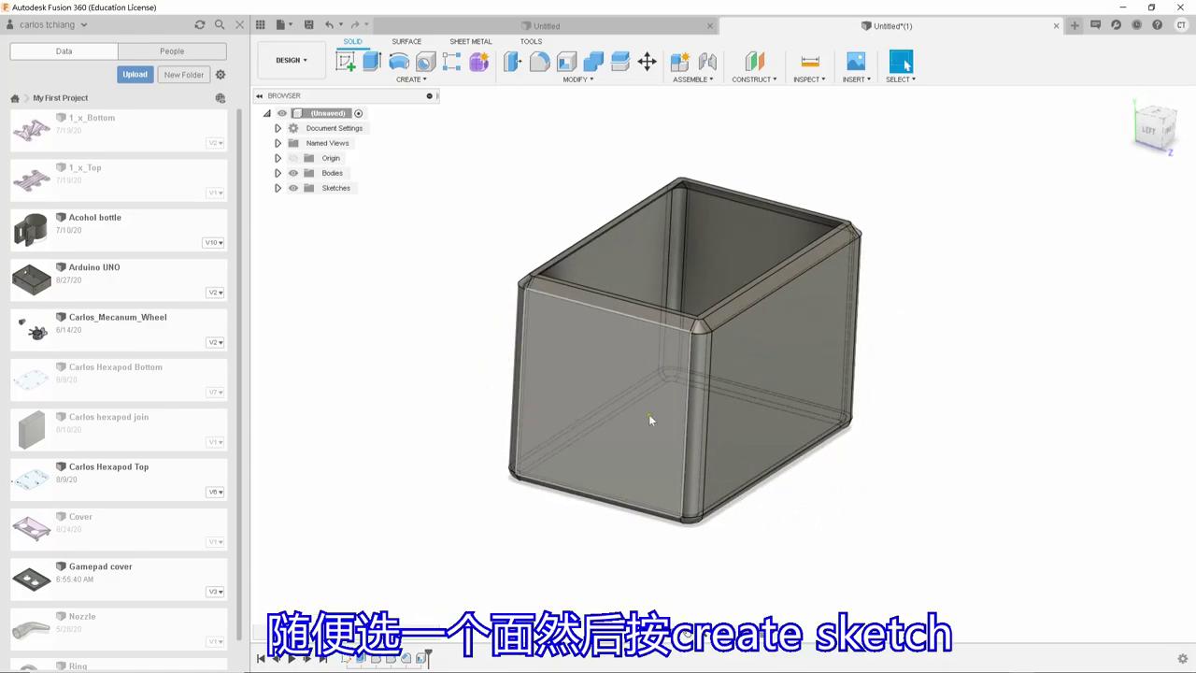
# Sketch a 20 mm diameter centre-diameter circle on the box's side face.
pyautogui.click(604, 398)
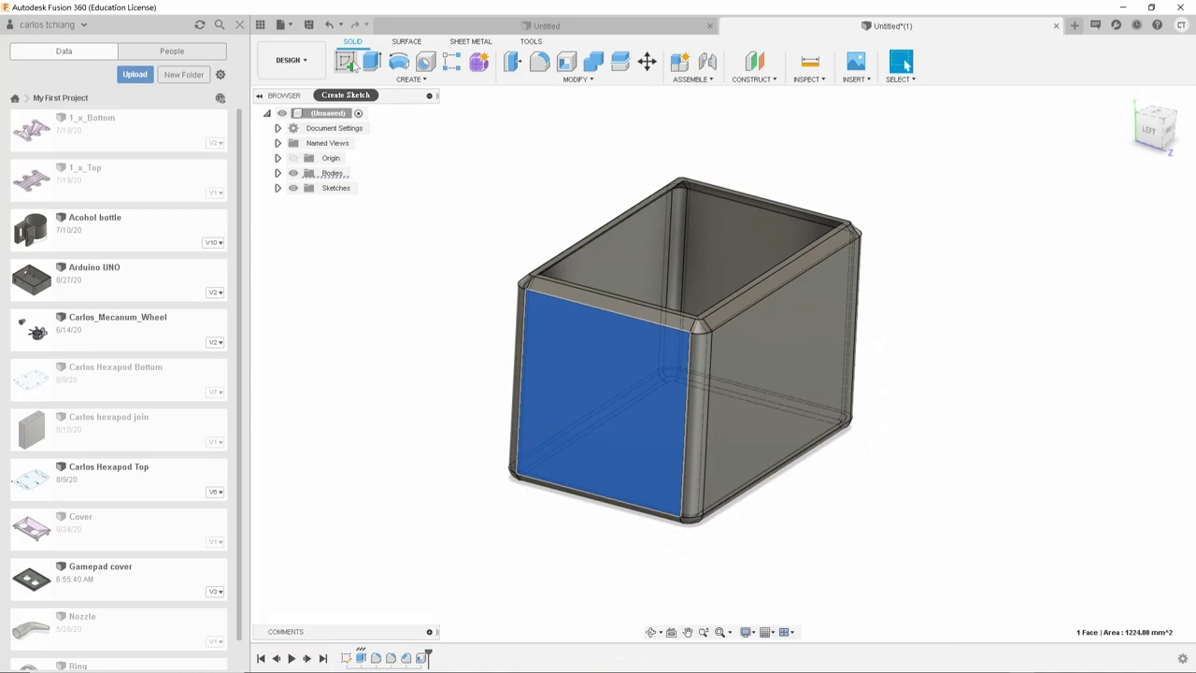
pyautogui.click(353, 63)
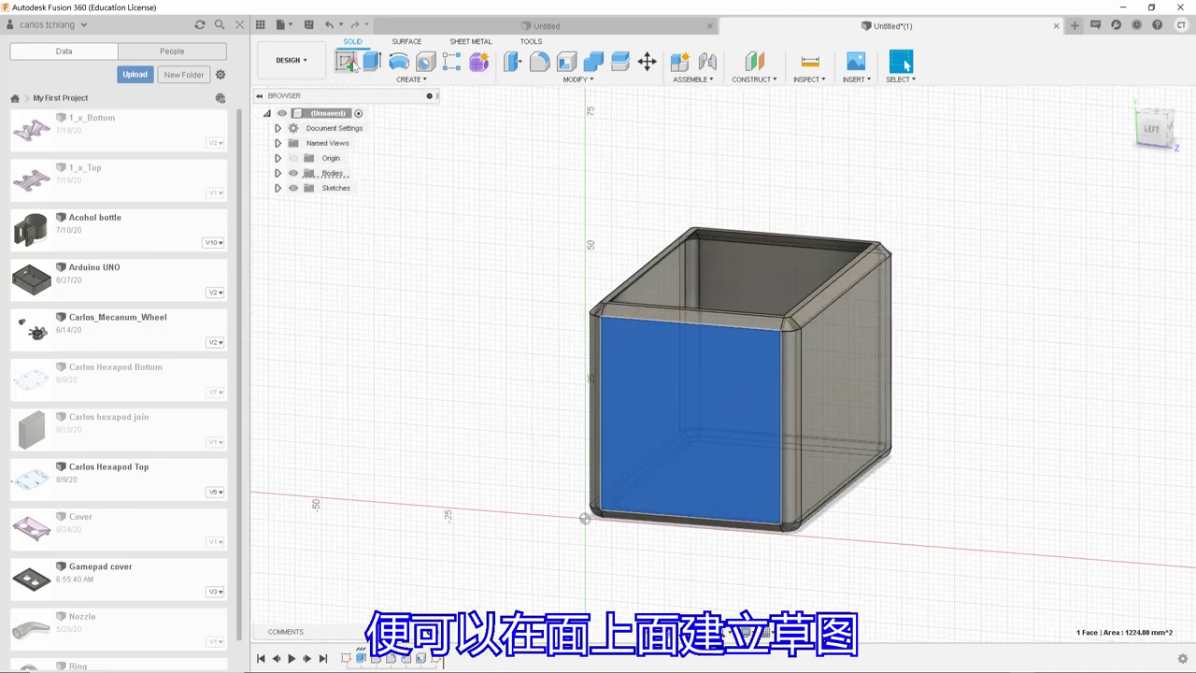
pyautogui.click(399, 61)
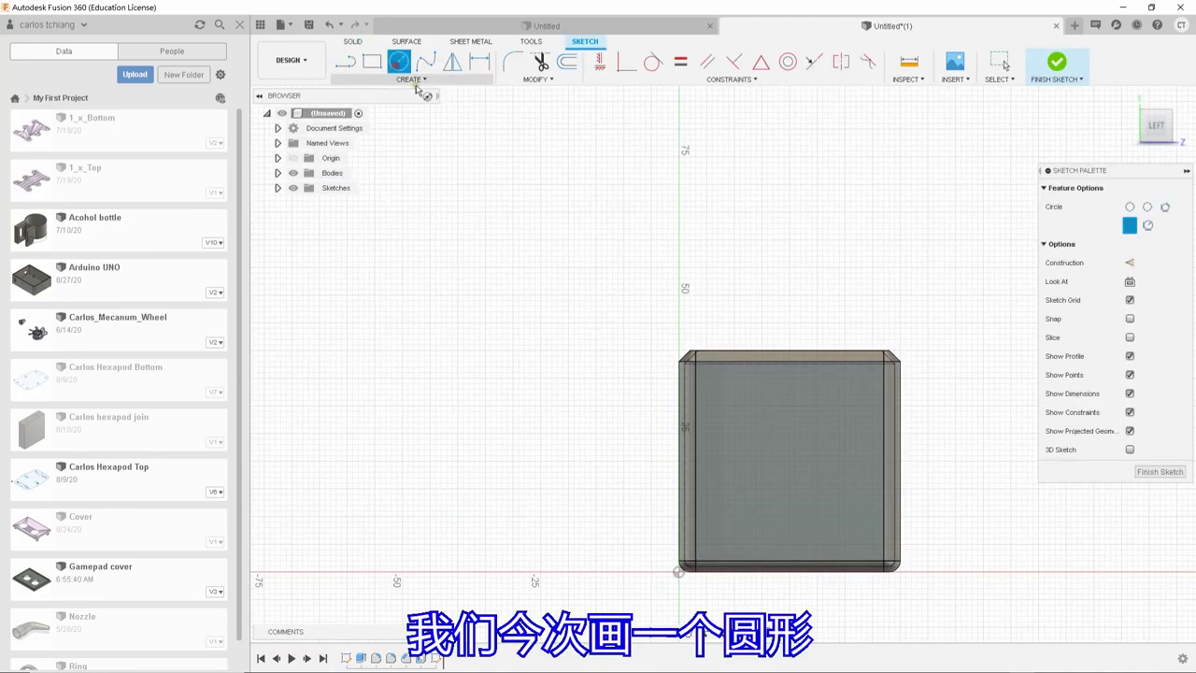
pyautogui.click(788, 404)
pyautogui.write('2')
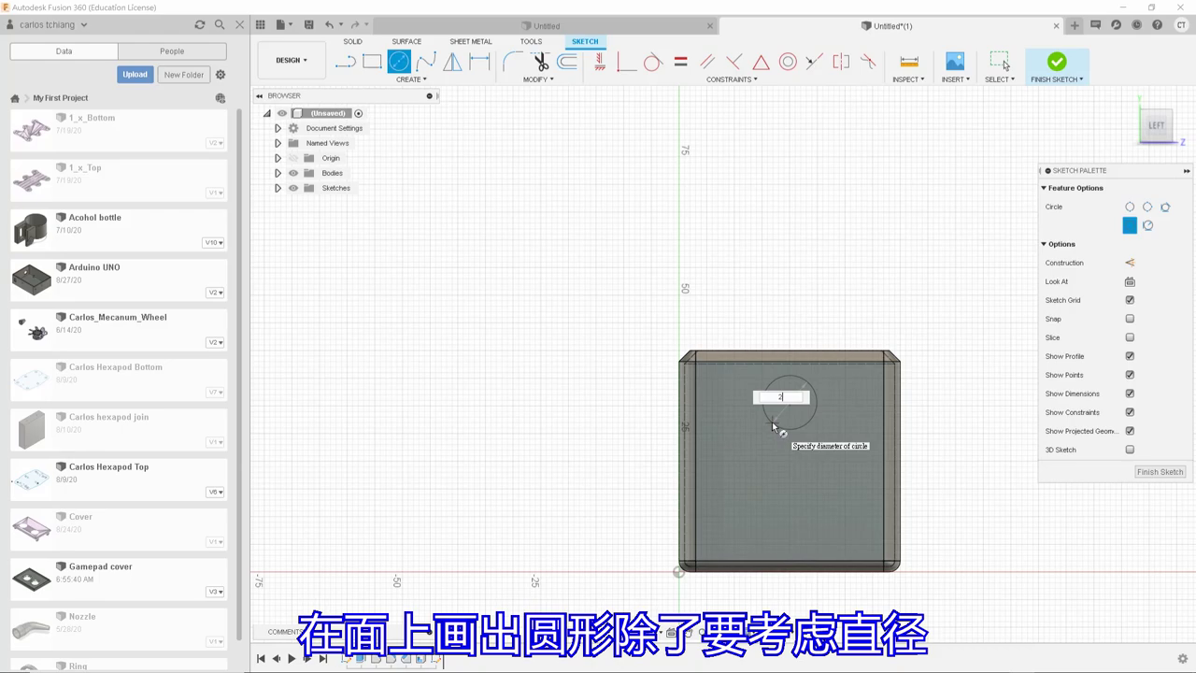
pyautogui.press('Tab')
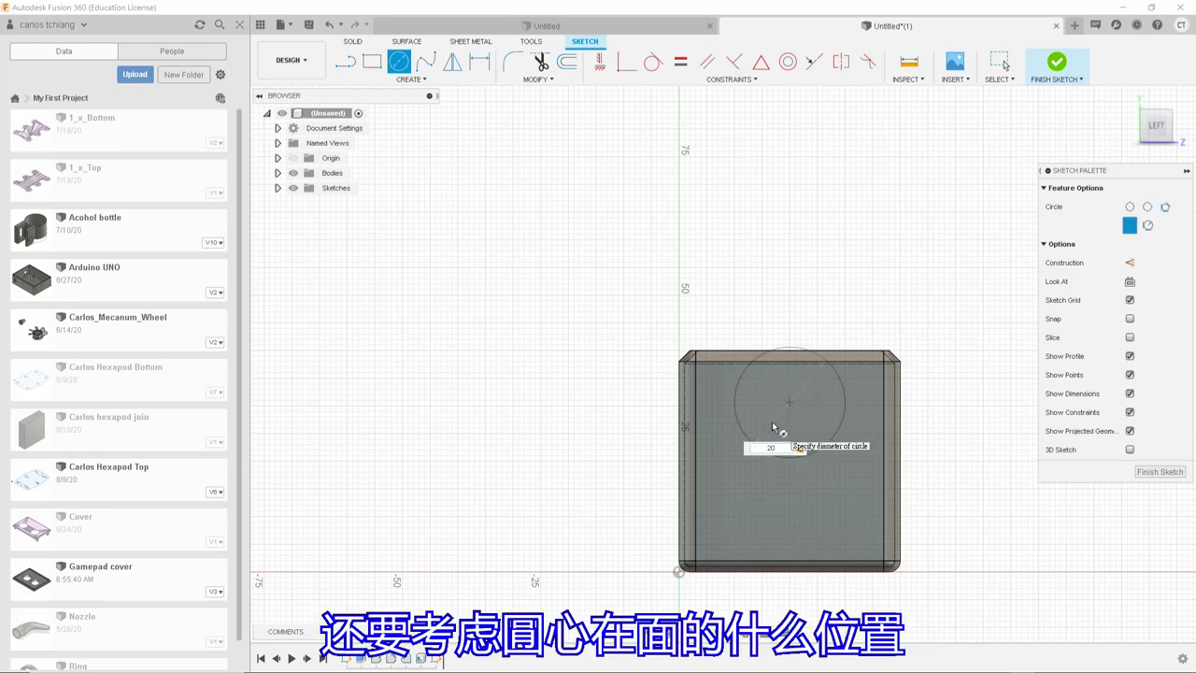
pyautogui.press('Return')
pyautogui.press('Escape')
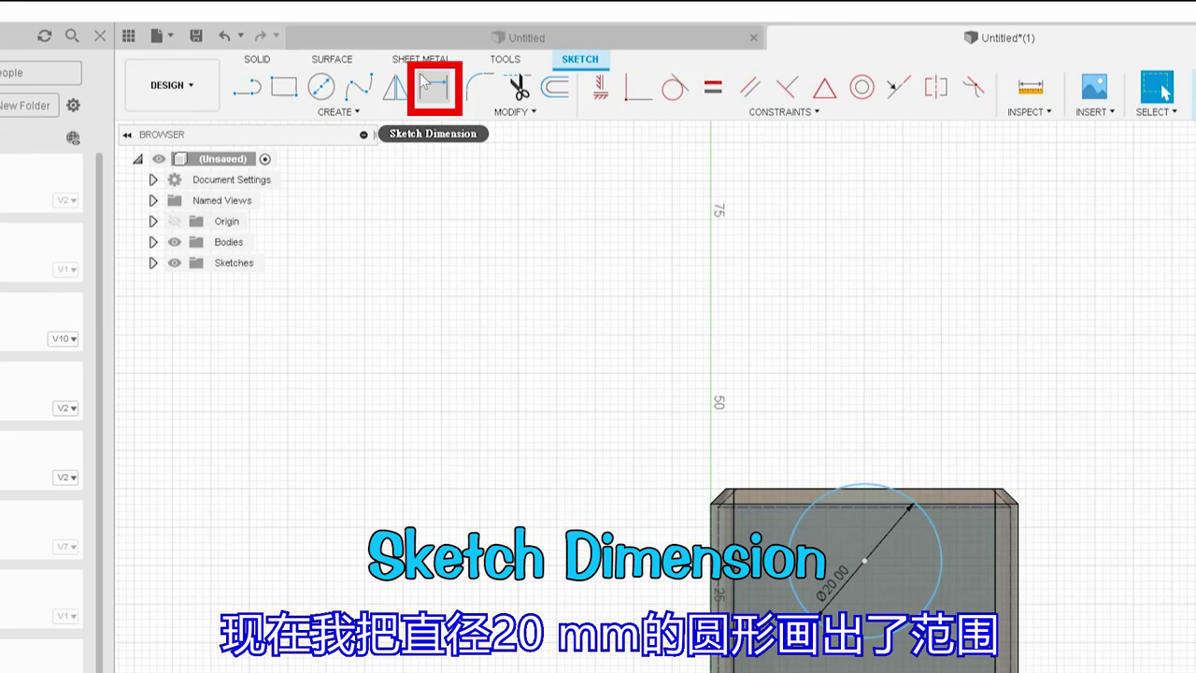
# Dimension the circle centre 20 mm from the left edge and 20 mm below the top edge.
pyautogui.click(422, 84)
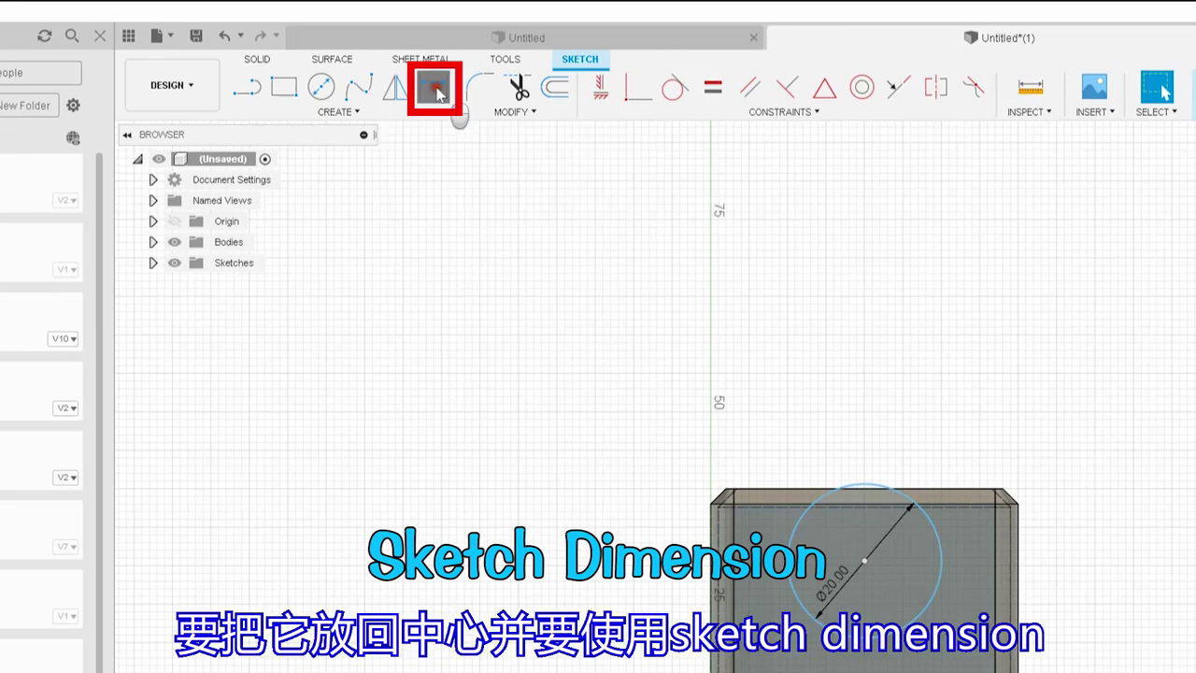
pyautogui.click(859, 560)
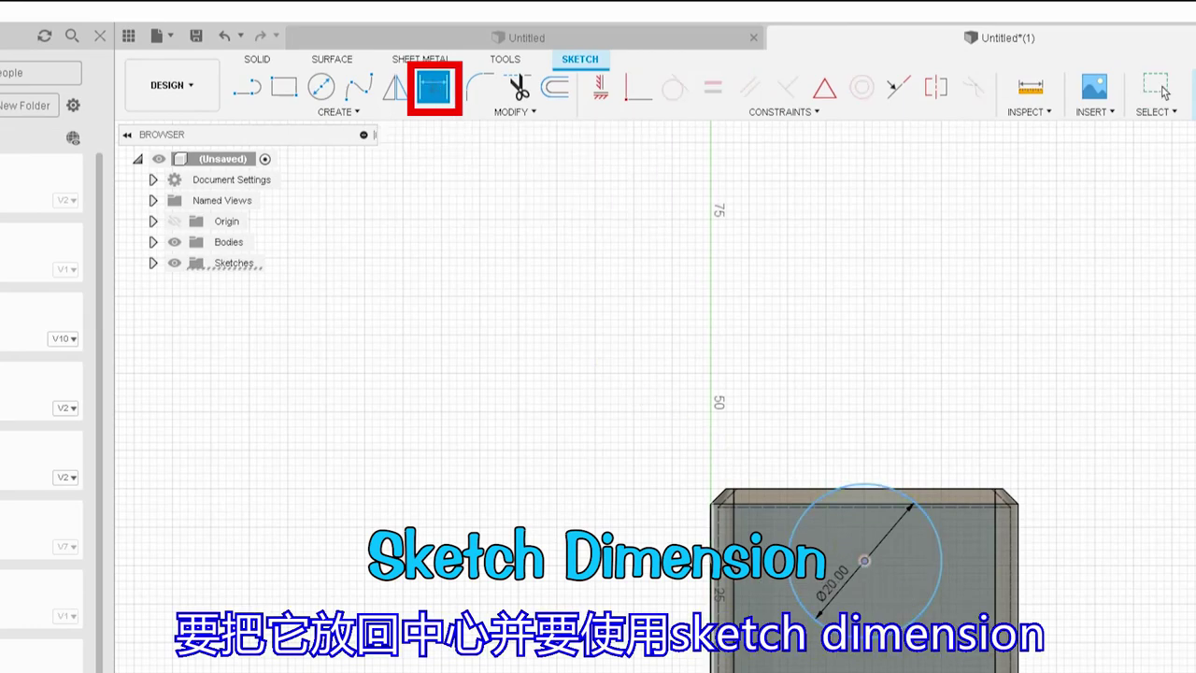
pyautogui.click(712, 524)
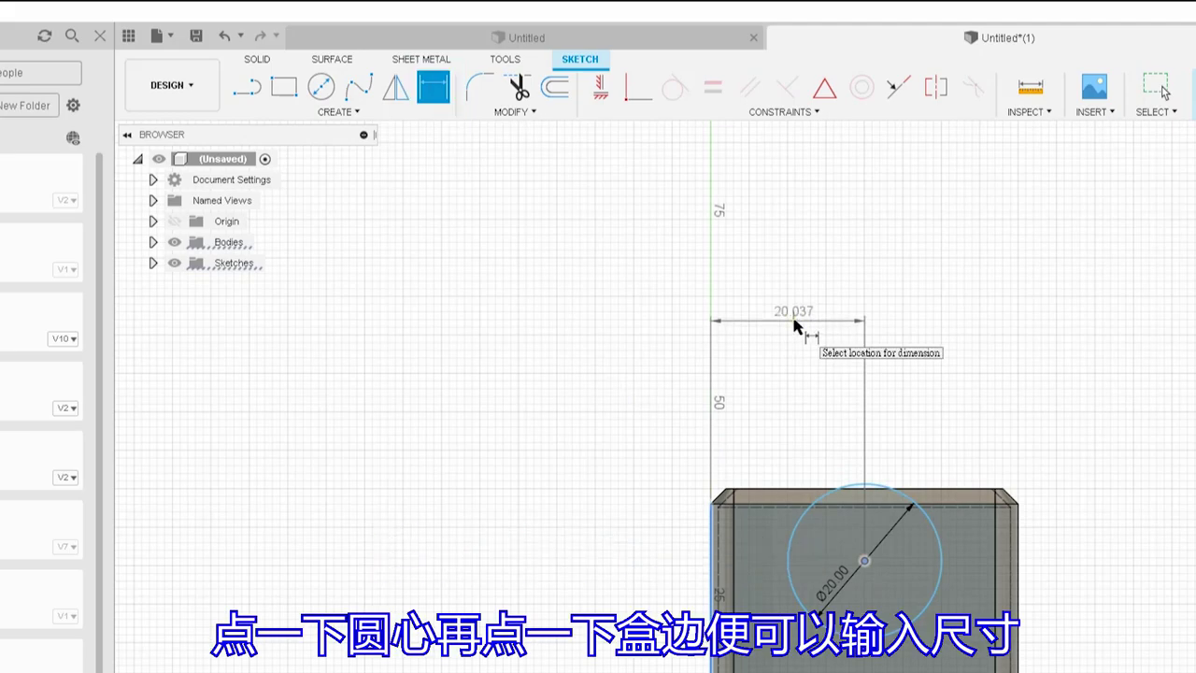
pyautogui.click(788, 379)
pyautogui.write('20')
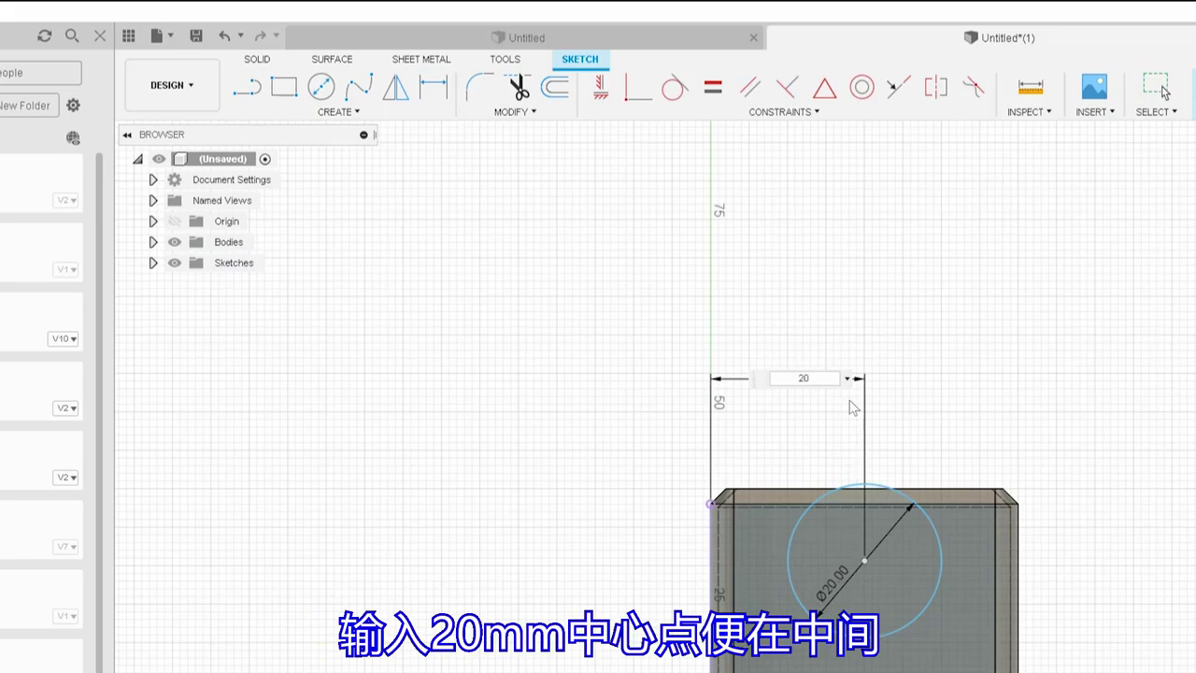
pyautogui.press('Return')
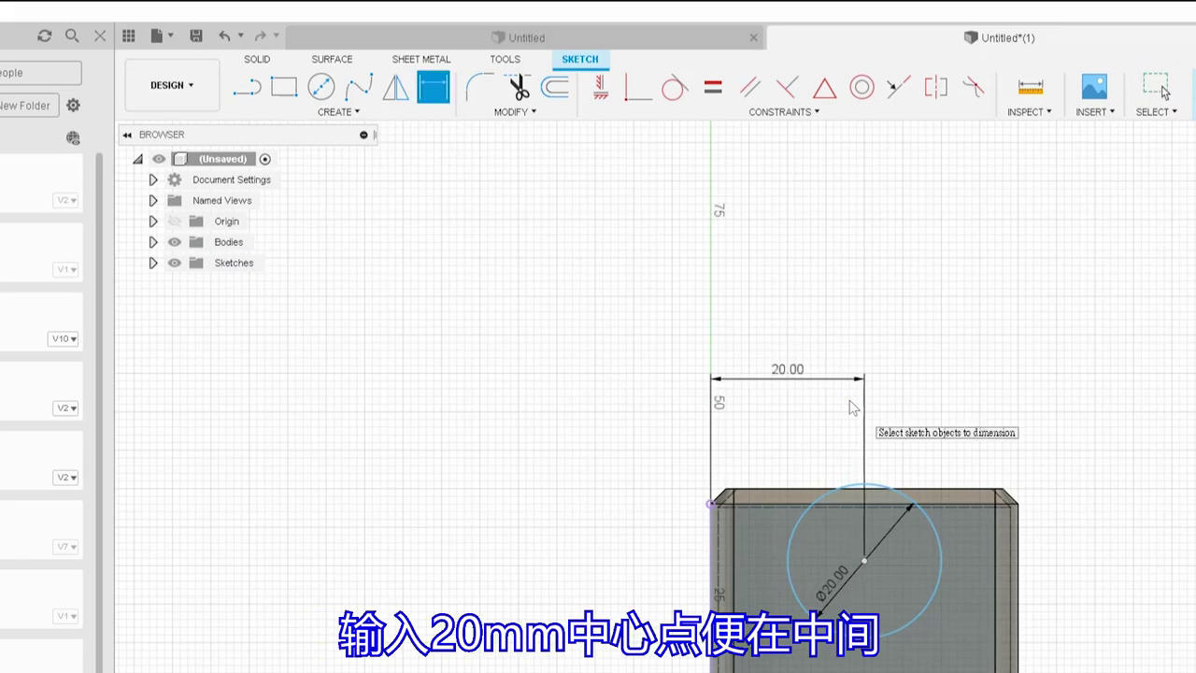
pyautogui.click(864, 561)
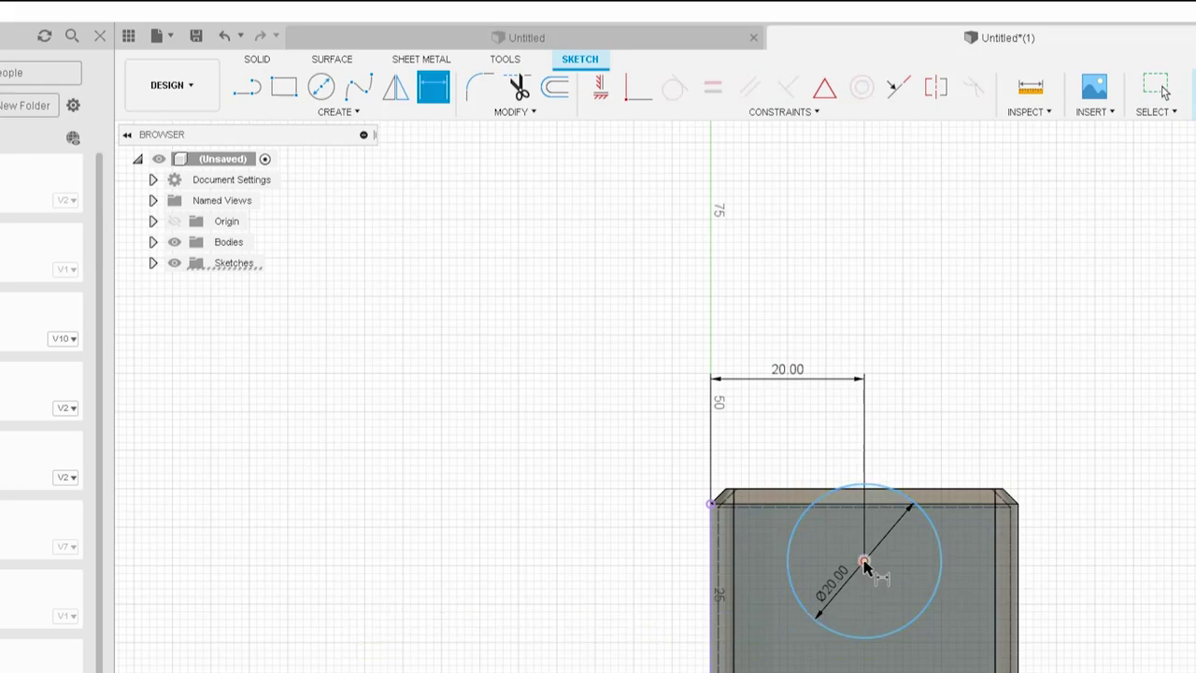
pyautogui.click(913, 495)
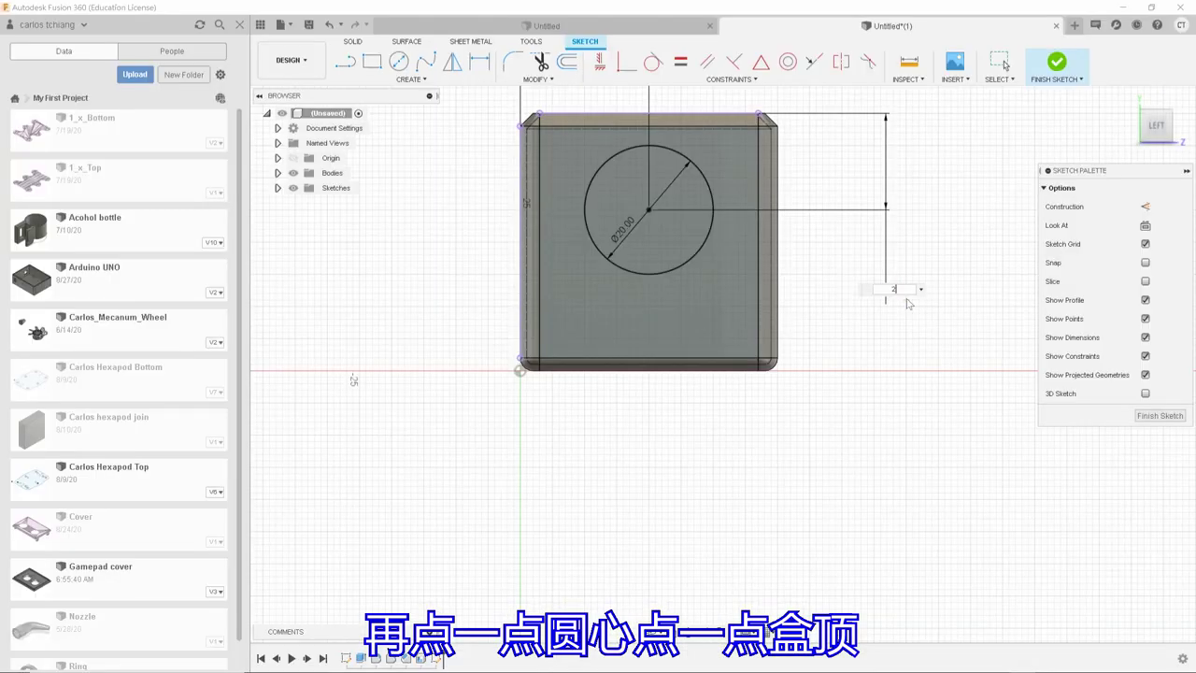
pyautogui.write('0')
pyautogui.press('Return')
pyautogui.scroll(-2, 856, 187)
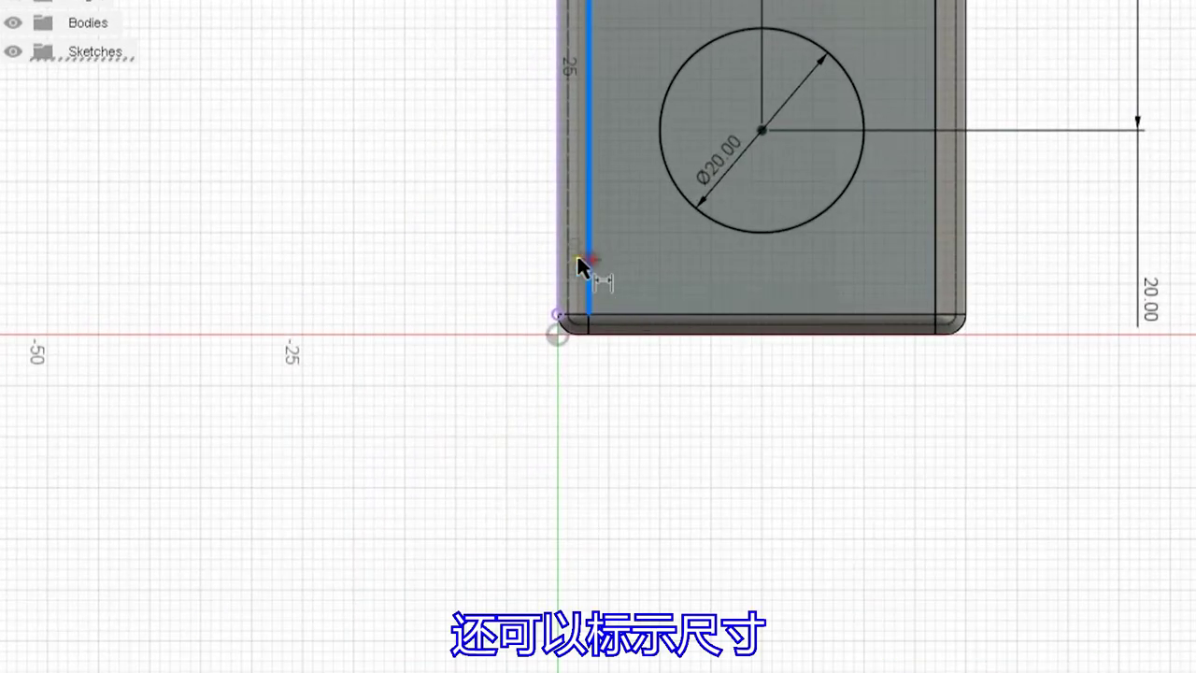
# Add a driven 3.00 mm reference dimension for the wall thickness at the lower-left corner.
pyautogui.click(559, 254)
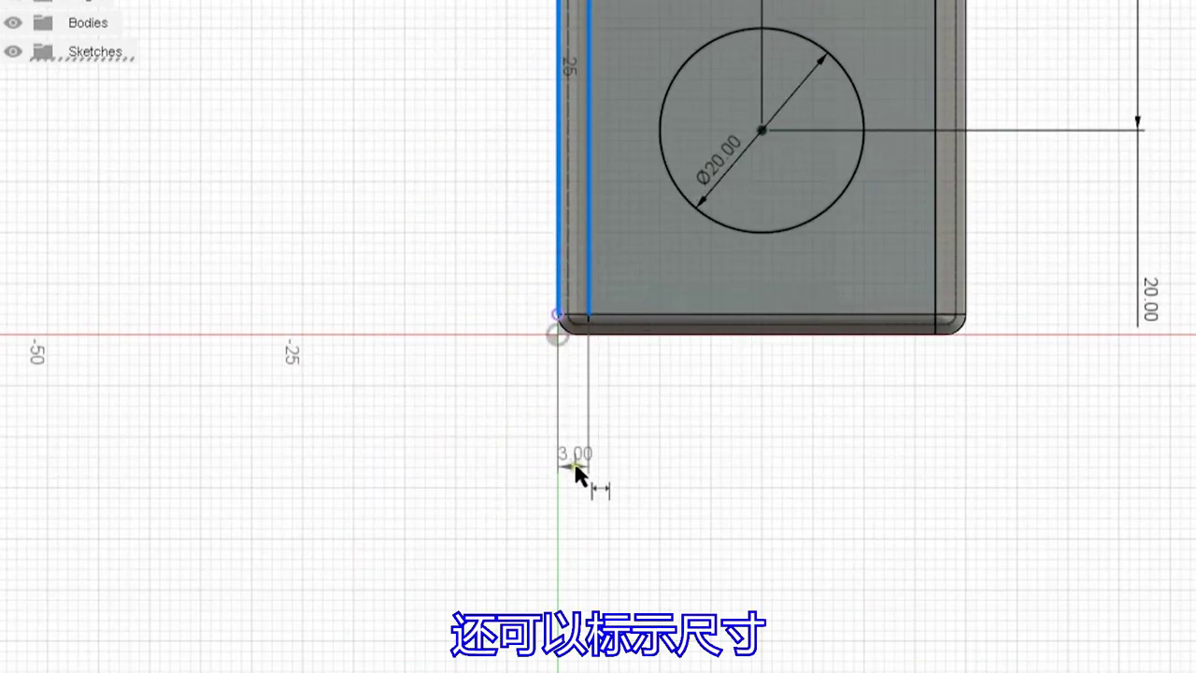
pyautogui.click(485, 455)
pyautogui.click(674, 378)
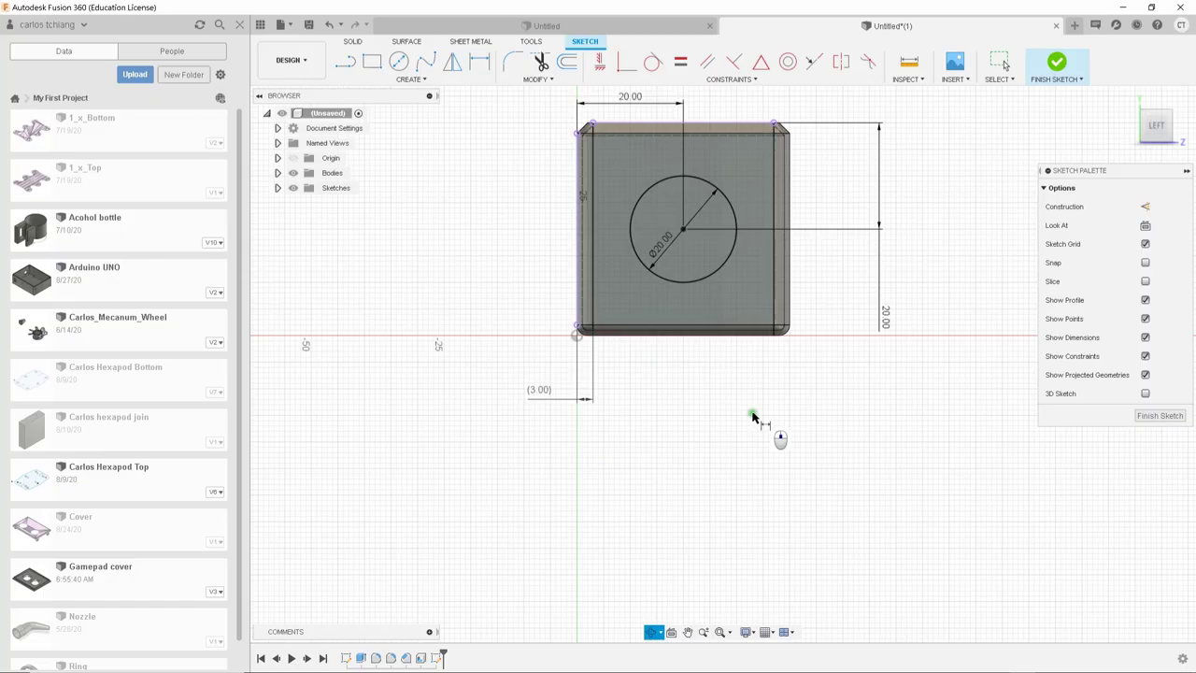
pyautogui.moveTo(750, 419)
pyautogui.keyDown('shift'); pyautogui.mouseDown(button='middle')
pyautogui.moveTo(731, 339)
pyautogui.moveTo(727, 402)
pyautogui.mouseUp(button='middle'); pyautogui.keyUp('shift')
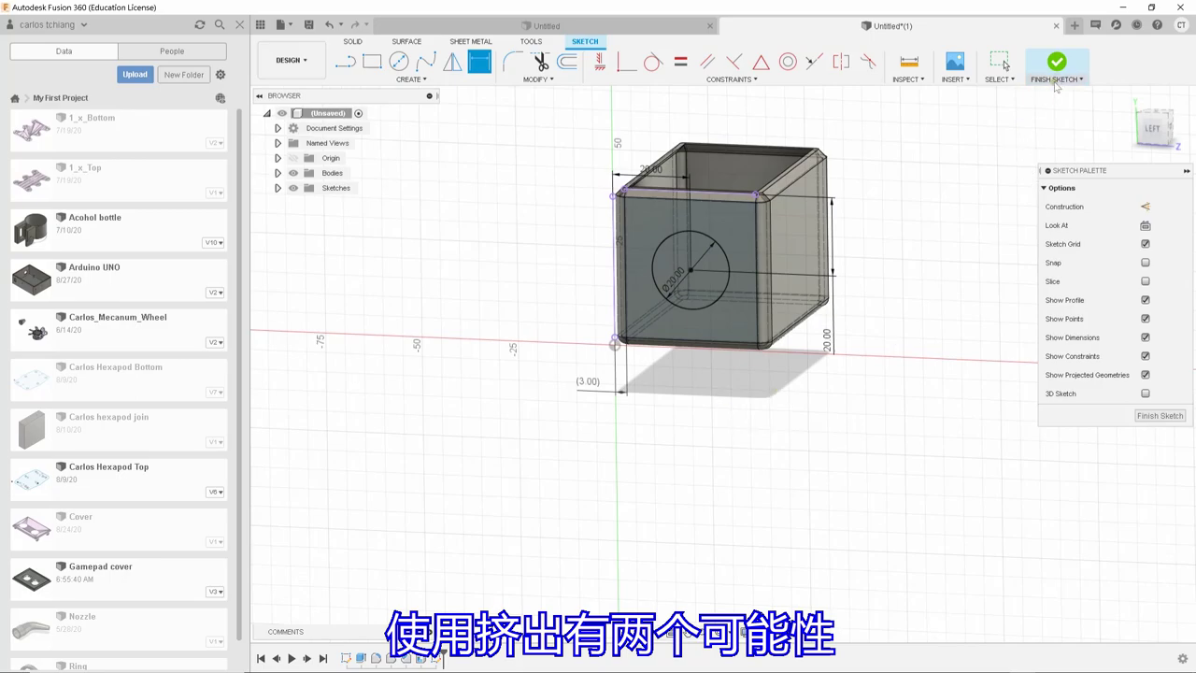
# Finish the sketch and extrude the 20 mm circle profile.
pyautogui.click(1075, 89)
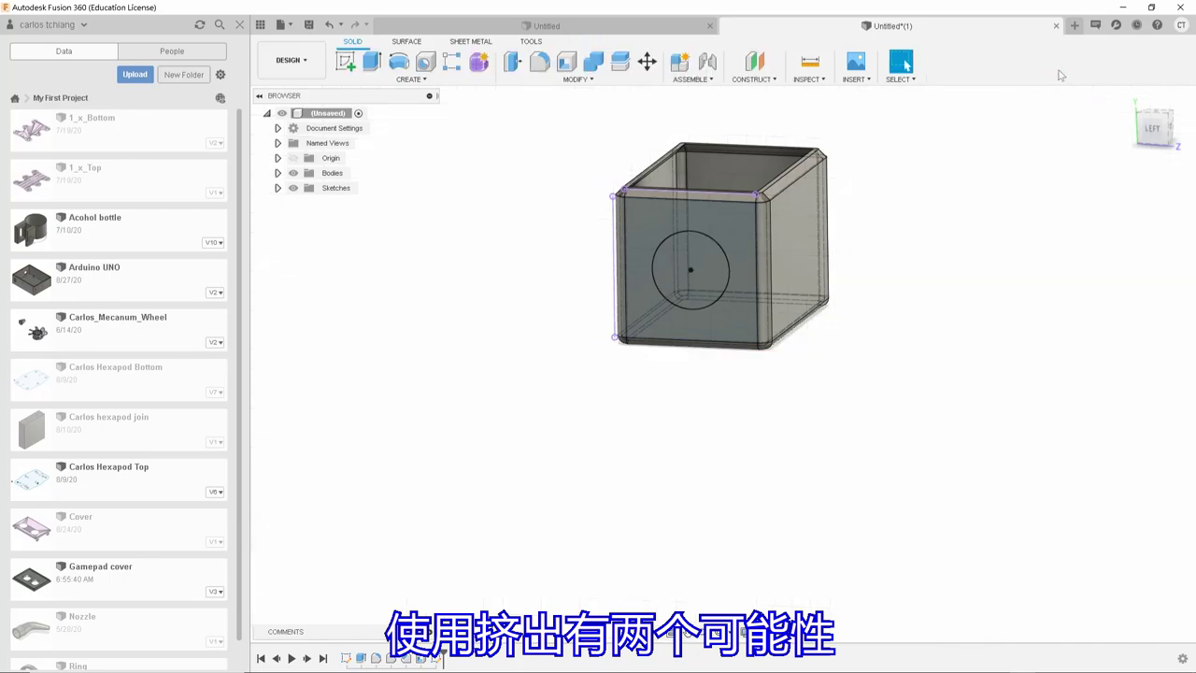
pyautogui.click(372, 62)
pyautogui.click(676, 265)
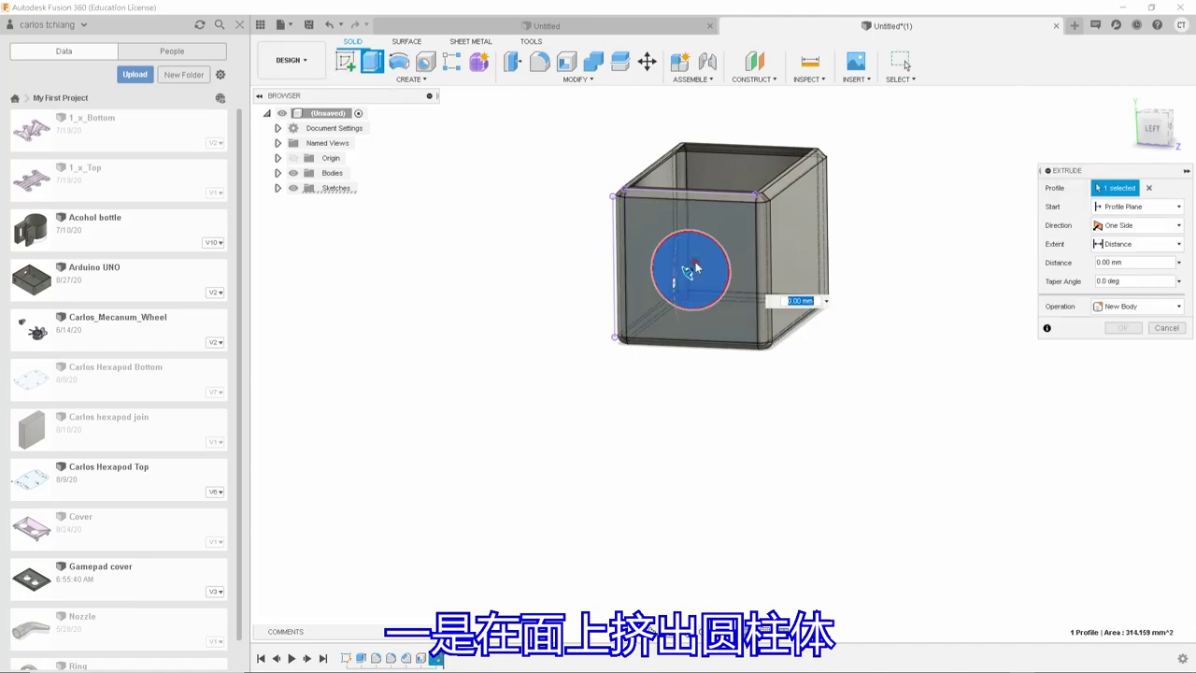
pyautogui.keyDown('shift'); pyautogui.moveTo(953, 275); pyautogui.dragTo(937, 310, button='middle'); pyautogui.keyUp('shift')
pyautogui.moveTo(628, 299); pyautogui.dragTo(543, 347)
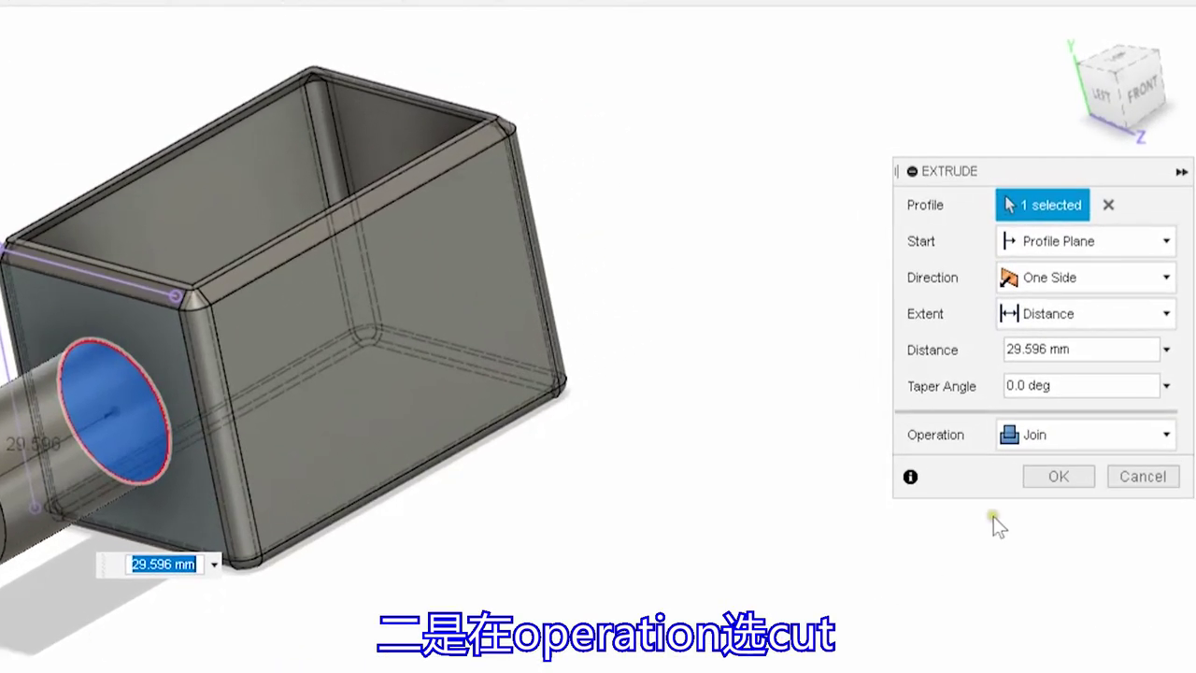
# Make the extrusion a cut reversed into the box with extent All, piercing both walls.
pyautogui.click(1075, 437)
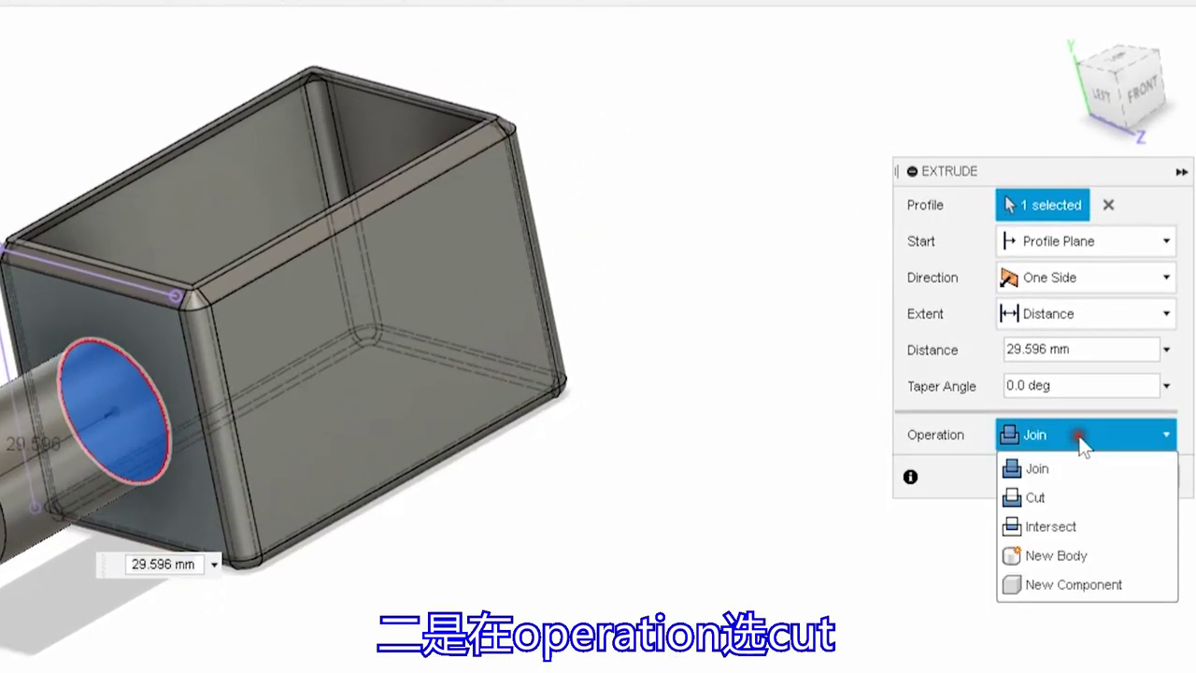
pyautogui.click(1052, 495)
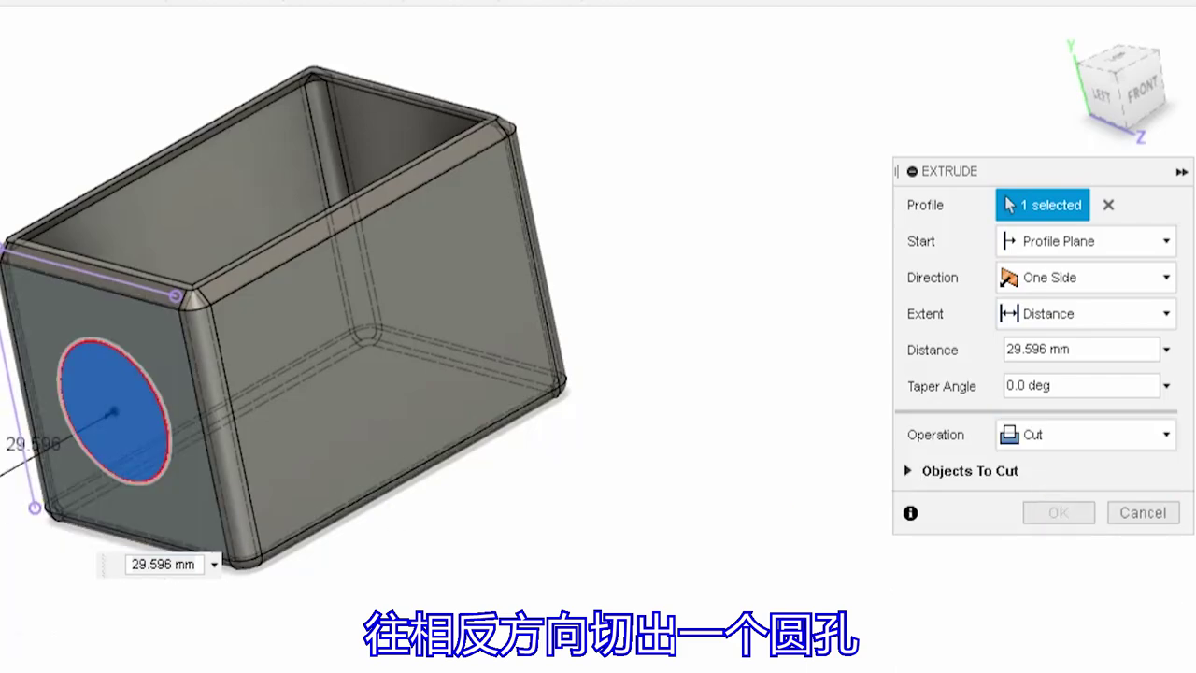
pyautogui.moveTo(3, 475); pyautogui.dragTo(161, 417)
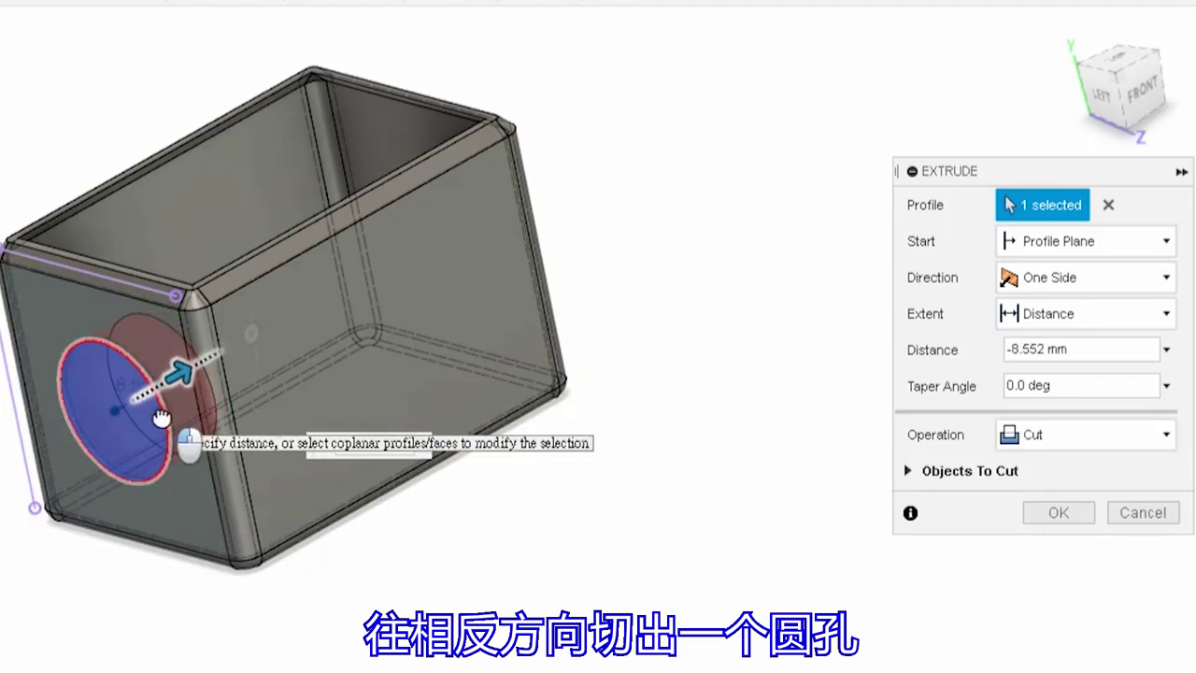
pyautogui.moveTo(192, 378)
pyautogui.mouseDown()
pyautogui.moveTo(414, 268)
pyautogui.moveTo(536, 168)
pyautogui.moveTo(552, 234)
pyautogui.moveTo(202, 339)
pyautogui.mouseUp()
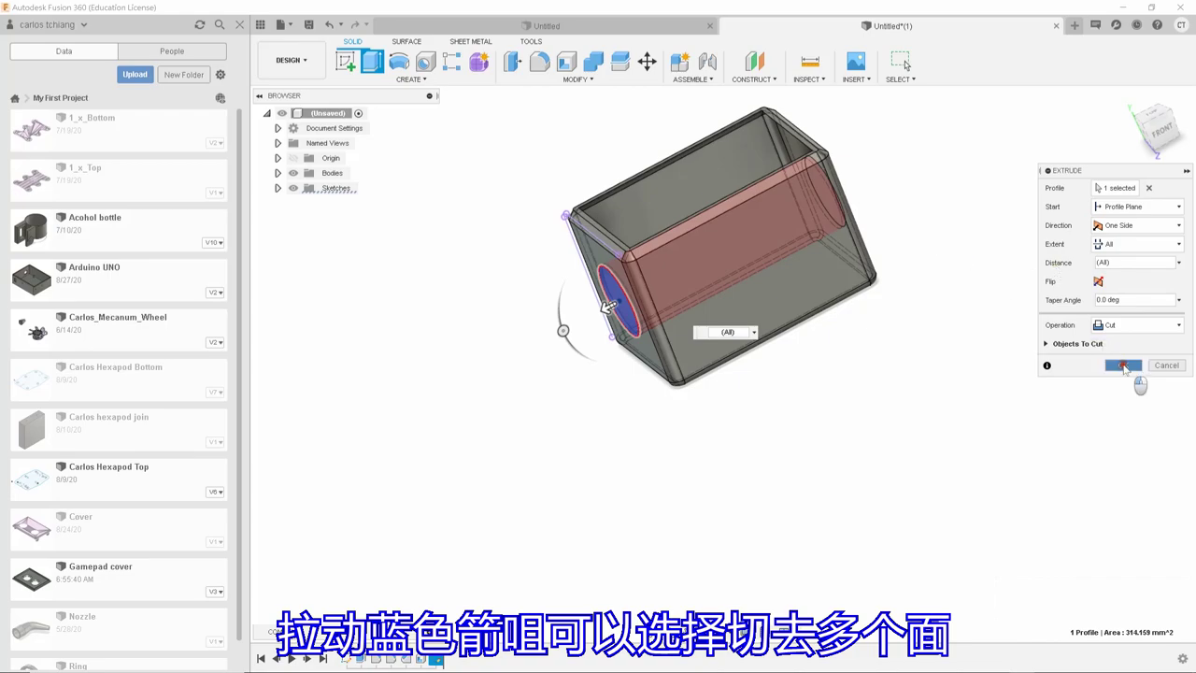
pyautogui.click(1121, 364)
pyautogui.moveTo(850, 297)
pyautogui.keyDown('shift'); pyautogui.mouseDown(button='middle')
pyautogui.moveTo(973, 338)
pyautogui.moveTo(941, 278)
pyautogui.moveTo(835, 301)
pyautogui.mouseUp(button='middle'); pyautogui.keyUp('shift')
pyautogui.keyDown('shift'); pyautogui.moveTo(882, 251); pyautogui.dragTo(881, 155, button='middle'); pyautogui.keyUp('shift')
pyautogui.scroll(2, 873, 150)
pyautogui.moveTo(967, 395)
pyautogui.keyDown('shift'); pyautogui.mouseDown(button='middle')
pyautogui.moveTo(992, 393)
pyautogui.moveTo(1037, 338)
pyautogui.moveTo(988, 421)
pyautogui.moveTo(1036, 409)
pyautogui.moveTo(790, 581)
pyautogui.moveTo(868, 589)
pyautogui.moveTo(846, 558)
pyautogui.moveTo(790, 533)
pyautogui.moveTo(710, 544)
pyautogui.moveTo(722, 537)
pyautogui.moveTo(686, 555)
pyautogui.mouseUp(button='middle'); pyautogui.keyUp('shift')
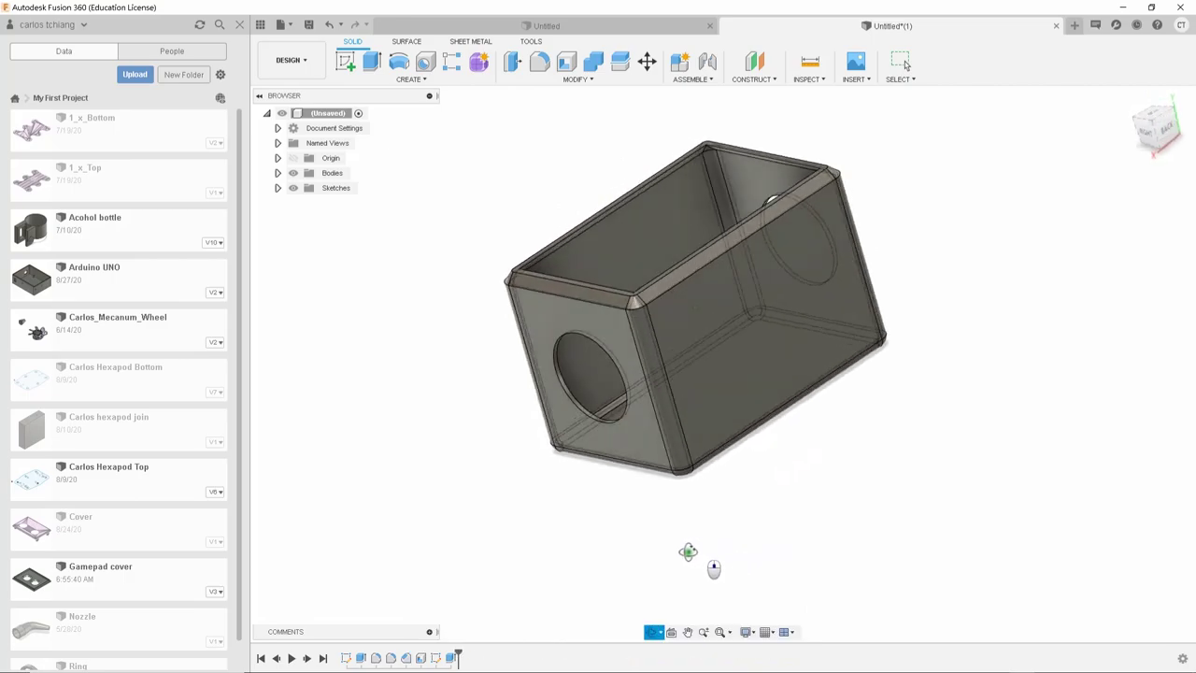
# Save the design as 'Demo' in My First Project.
pyautogui.click(292, 25)
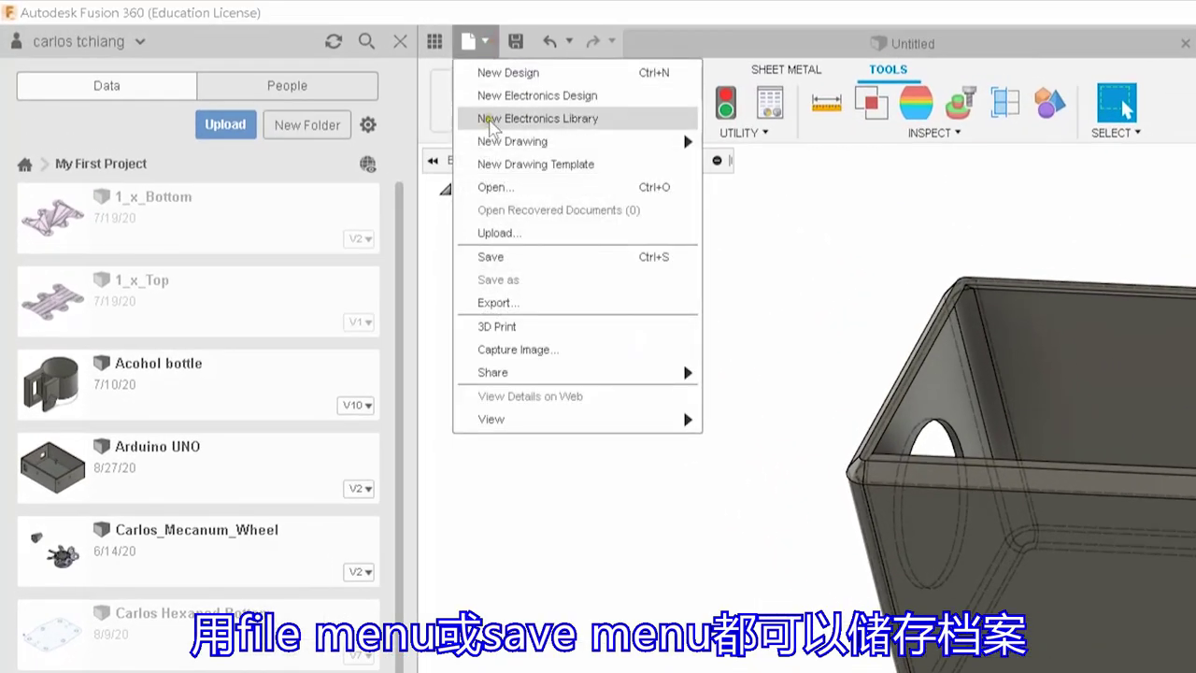
pyautogui.click(520, 258)
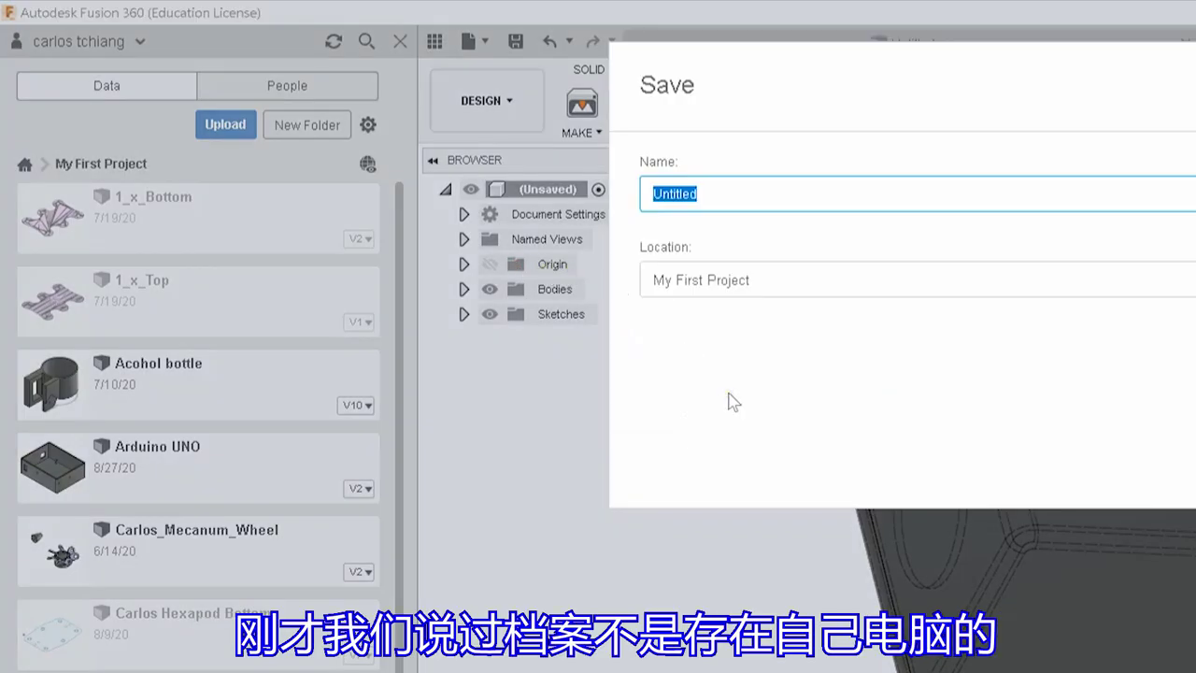
pyautogui.write('Demo')
pyautogui.press('Escape')
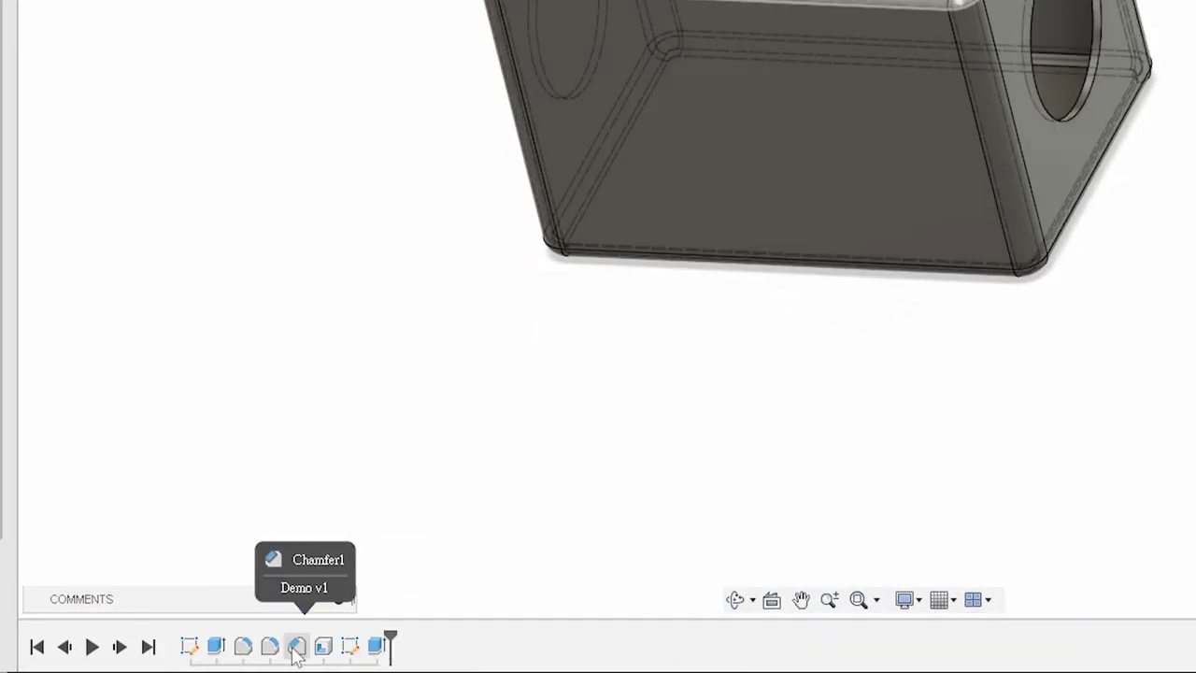
# Edit the Chamfer1 feature to a smaller top-edge chamfer distance.
pyautogui.click(294, 653)
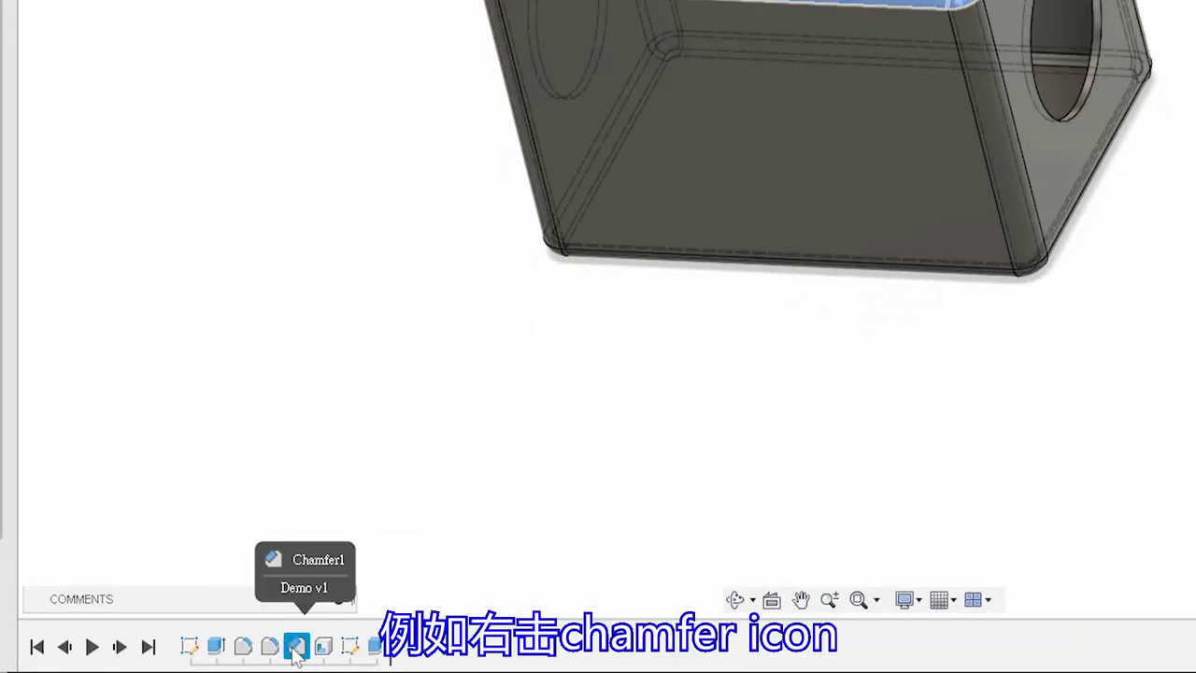
pyautogui.rightClick(296, 648)
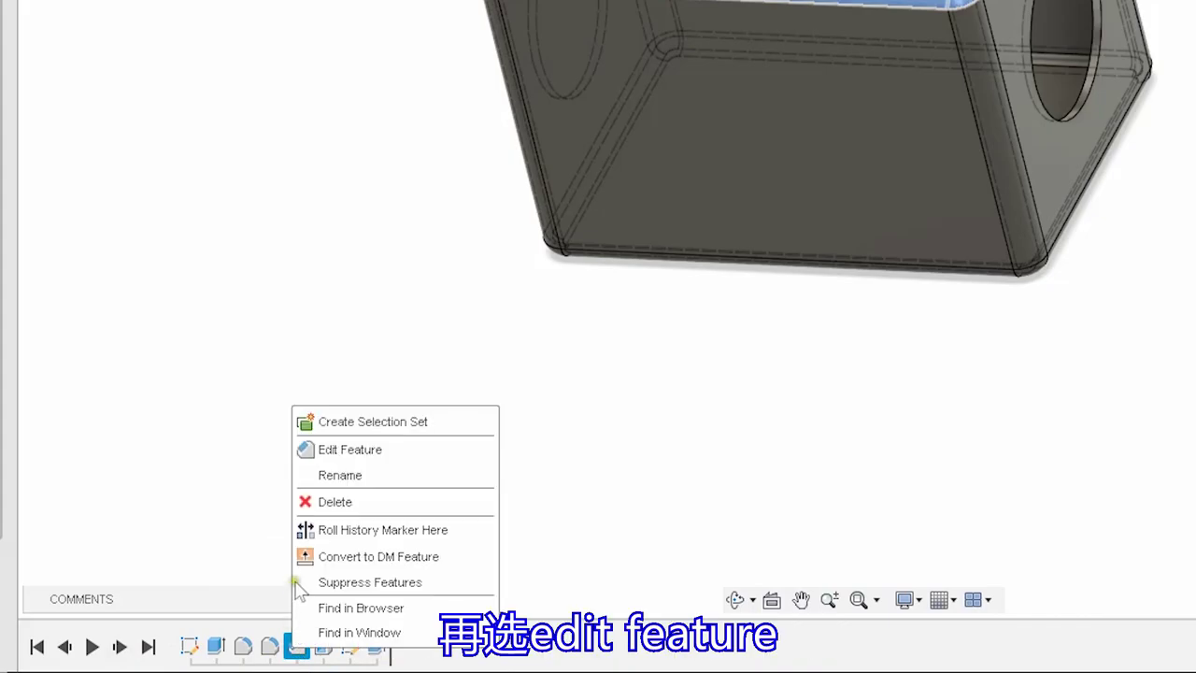
pyautogui.click(348, 449)
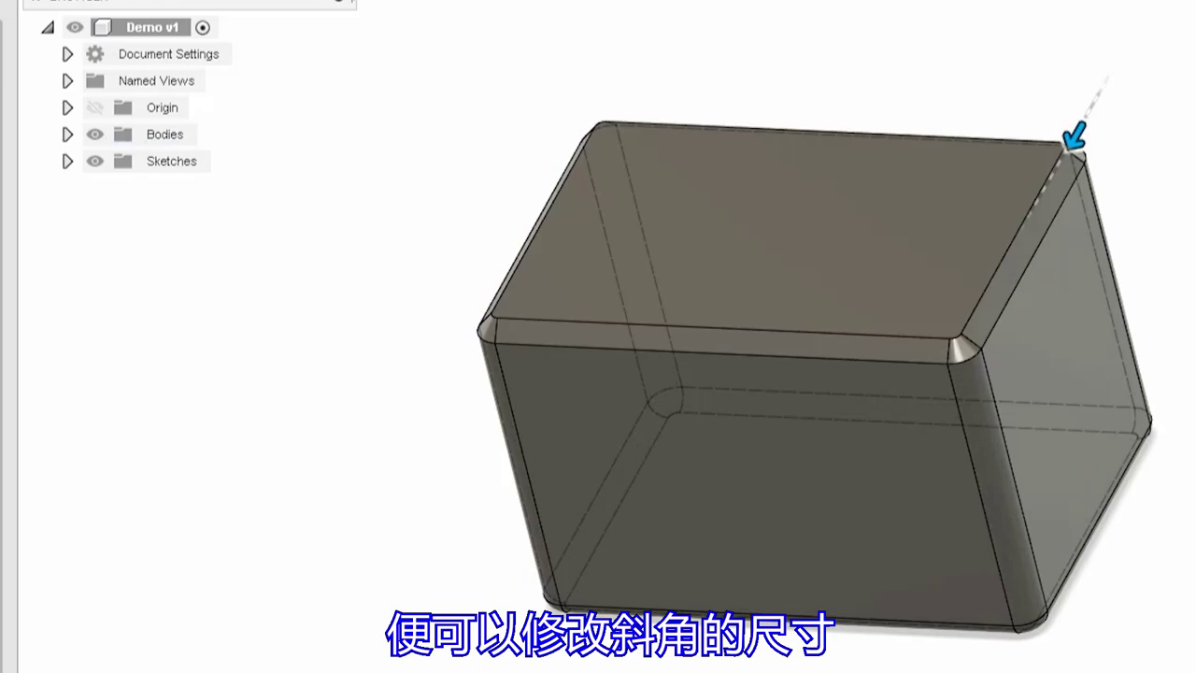
pyautogui.moveTo(1074, 136); pyautogui.dragTo(1078, 129)
pyautogui.press('Return')
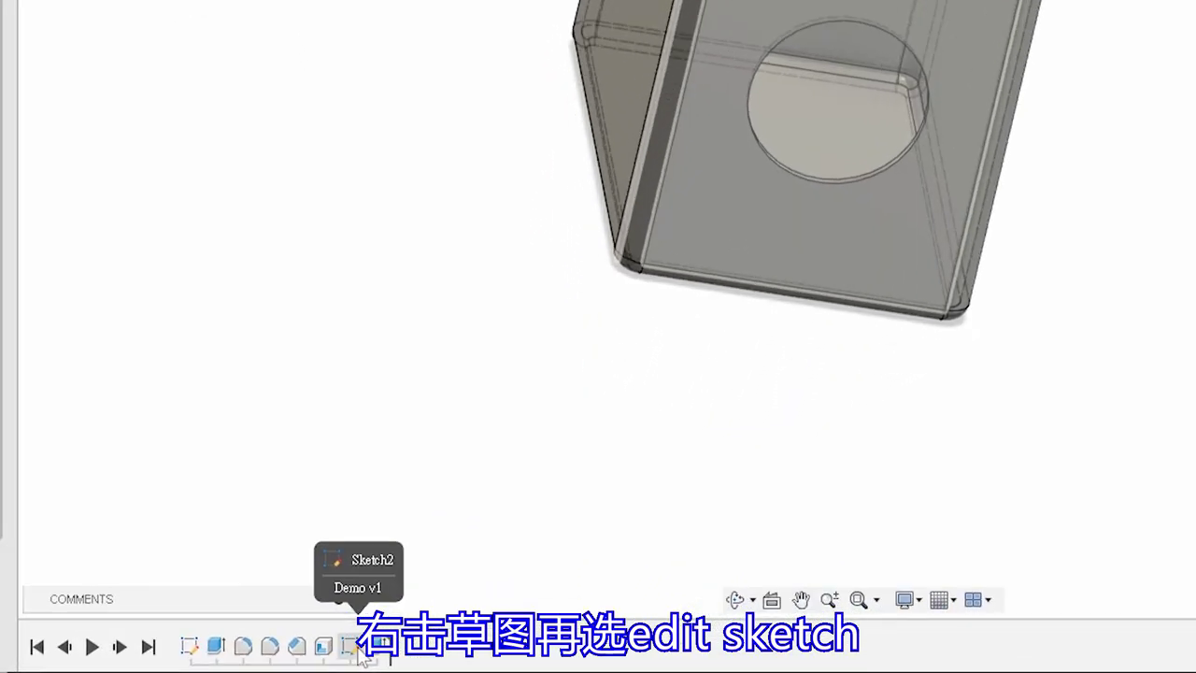
# Change the hole circle's diameter in Sketch2 from 20 mm to 15 mm.
pyautogui.rightClick(350, 646)
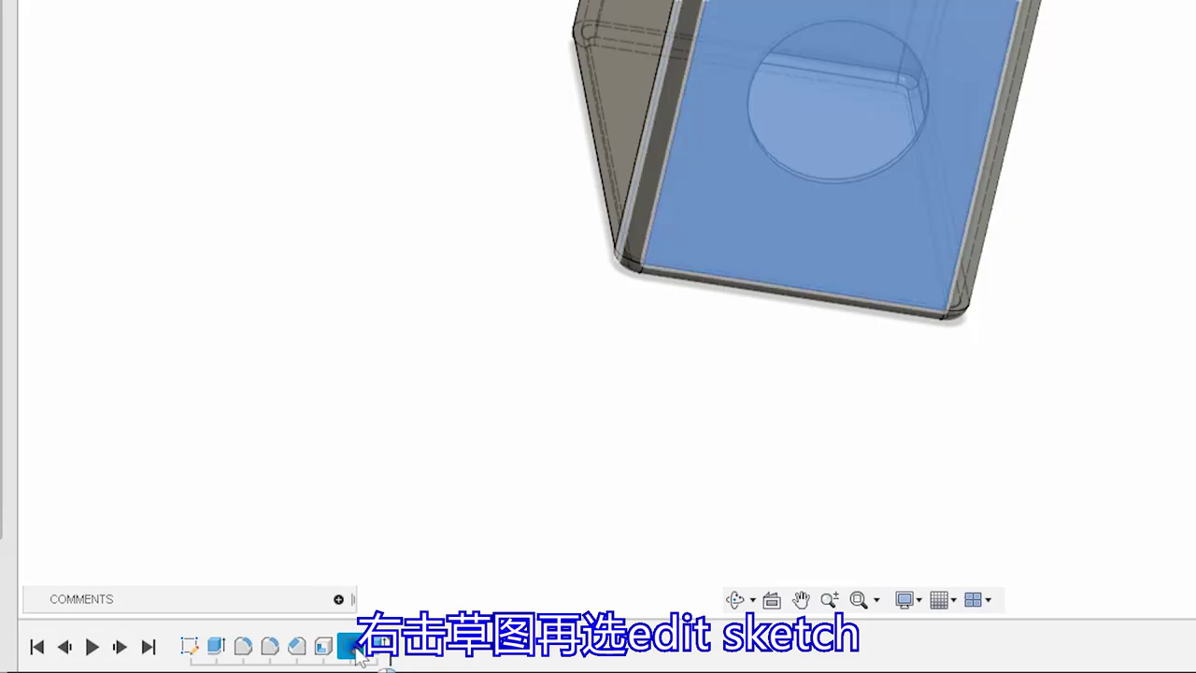
pyautogui.click(414, 422)
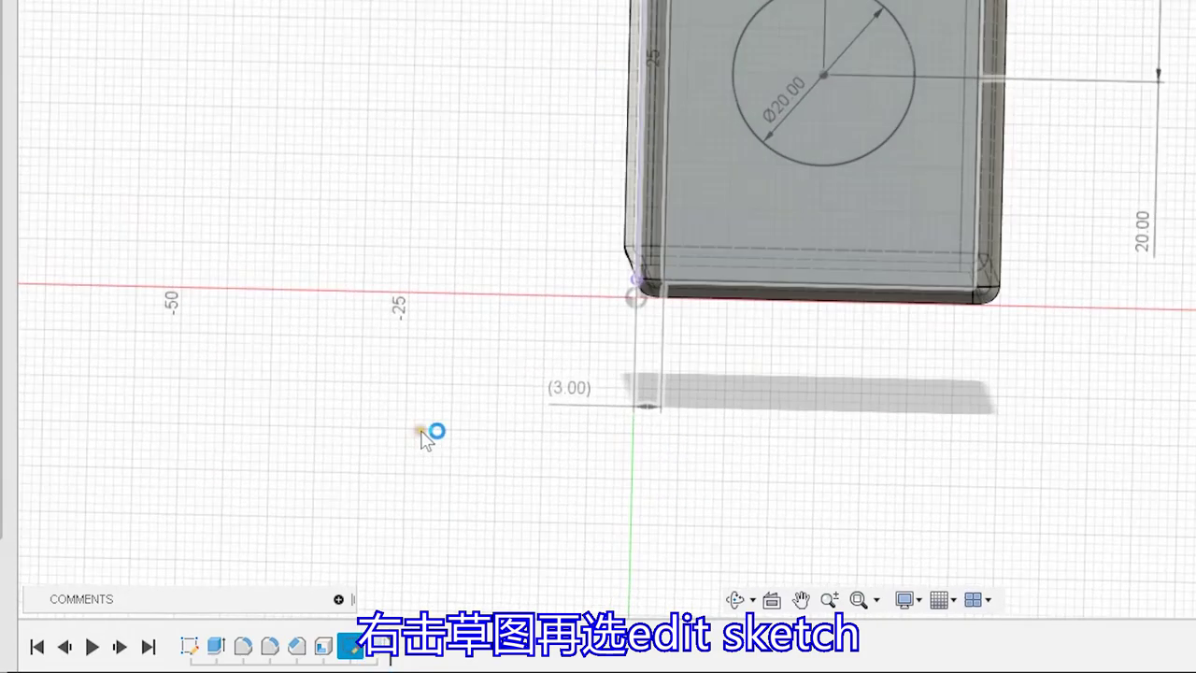
pyautogui.doubleClick(581, 310)
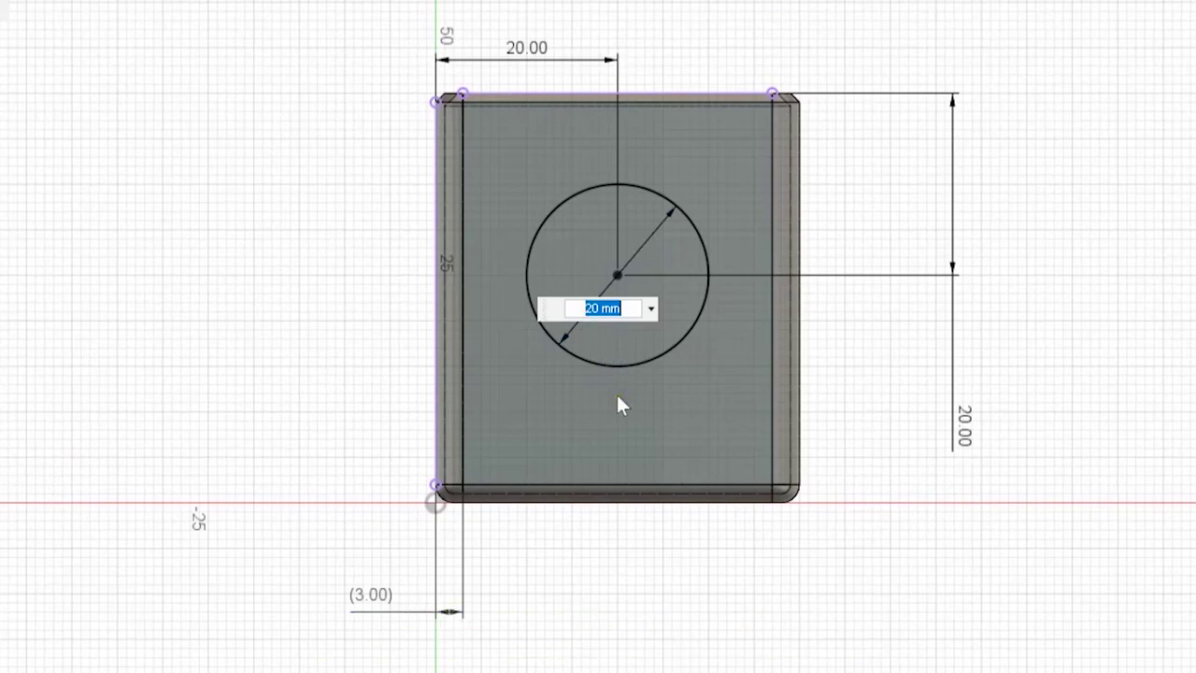
pyautogui.write('15')
pyautogui.press('Return')
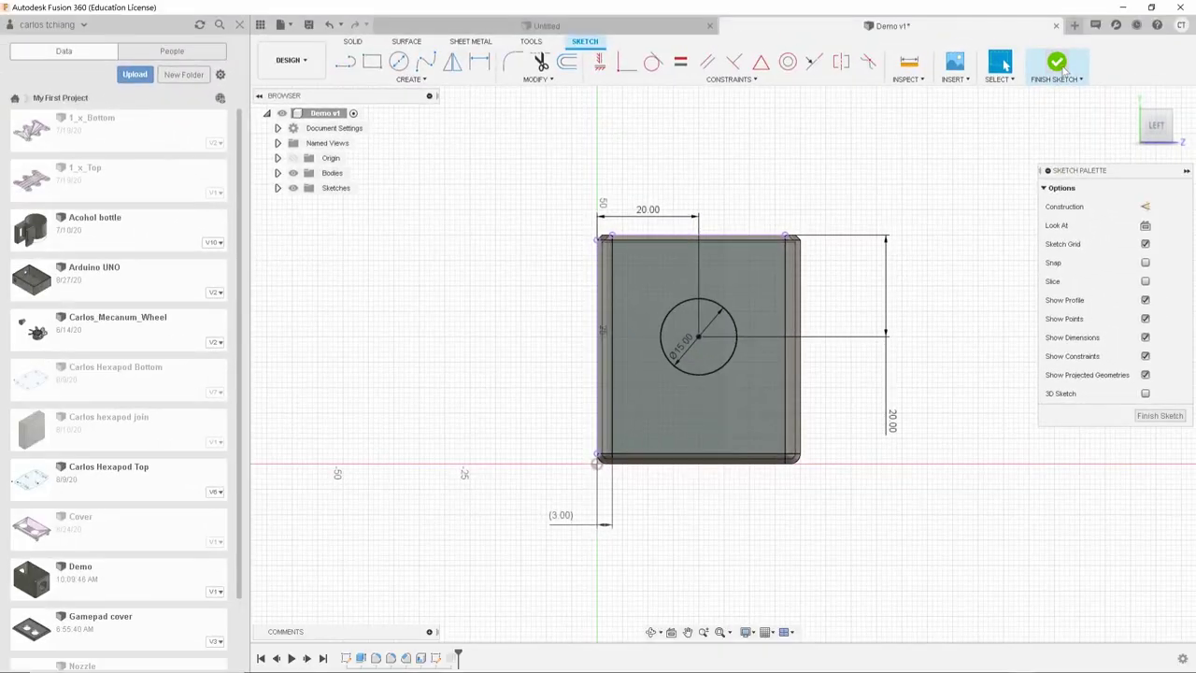
pyautogui.click(1057, 65)
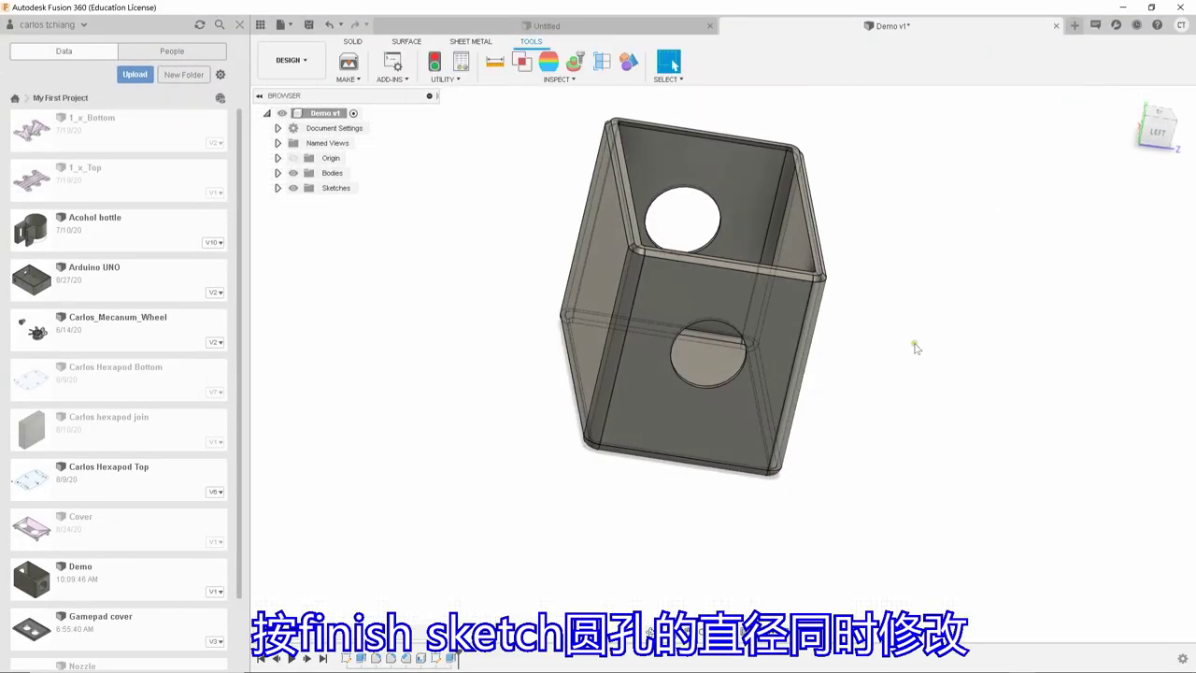
# Save the modified Demo design as version 2.
pyautogui.keyDown('shift'); pyautogui.moveTo(911, 344); pyautogui.dragTo(869, 355, button='middle'); pyautogui.keyUp('shift')
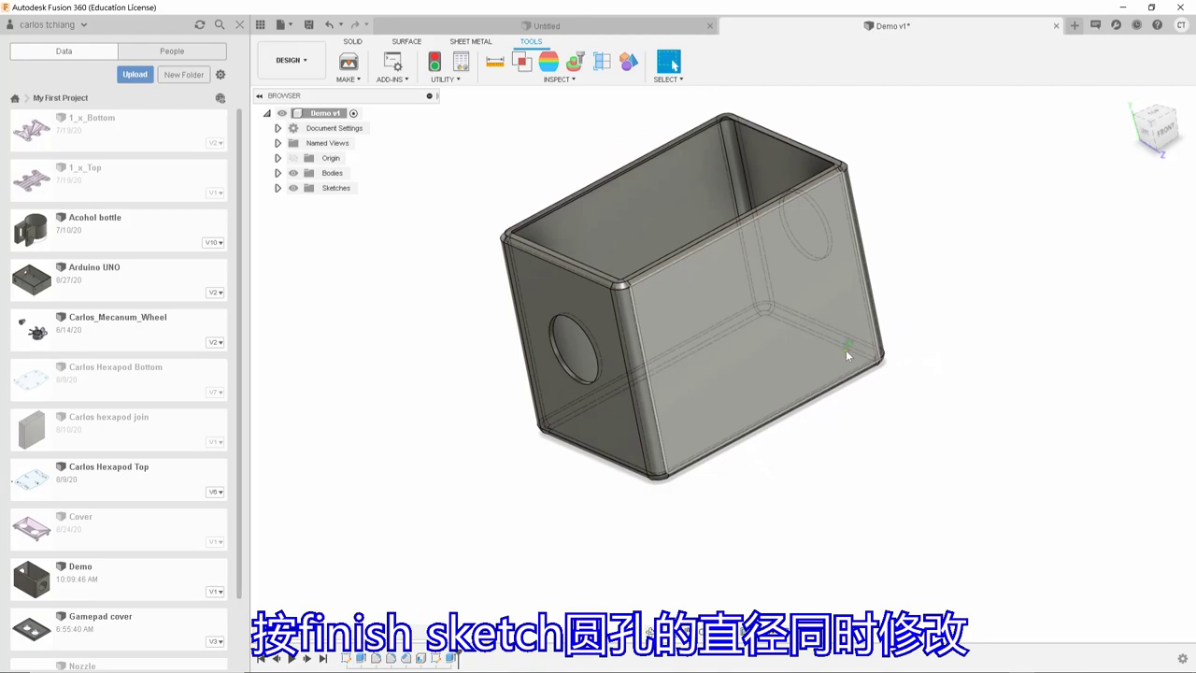
pyautogui.moveTo(974, 352)
pyautogui.keyDown('shift'); pyautogui.mouseDown(button='middle')
pyautogui.moveTo(993, 368)
pyautogui.moveTo(873, 388)
pyautogui.mouseUp(button='middle'); pyautogui.keyUp('shift')
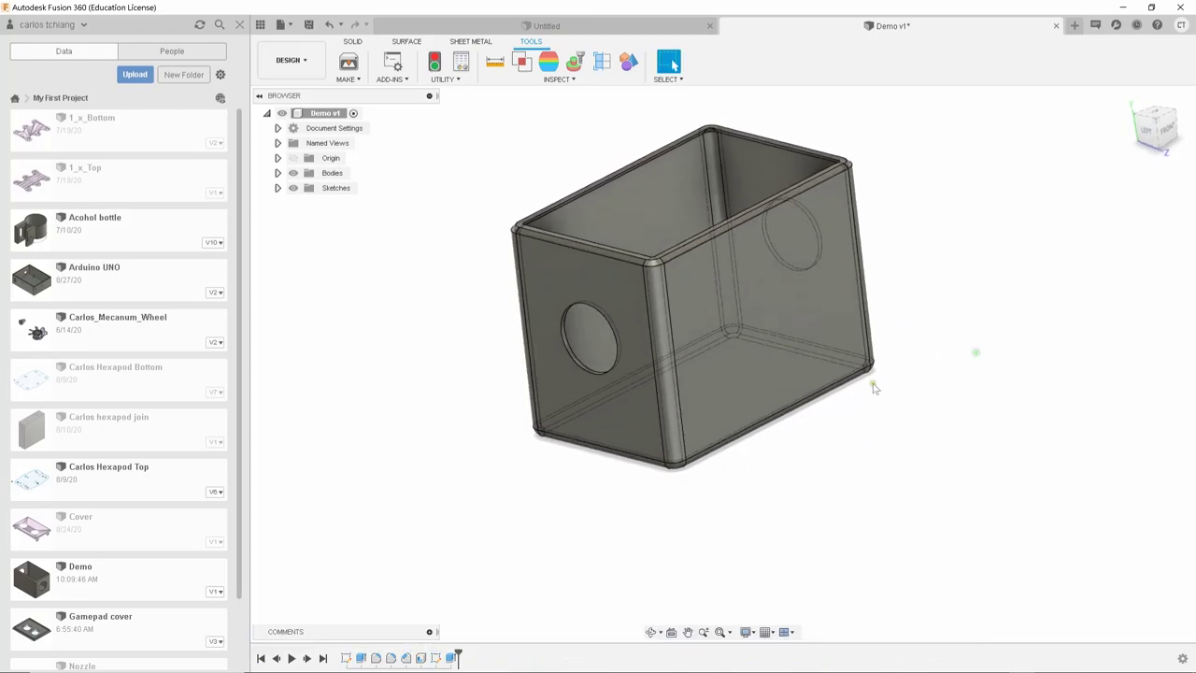
pyautogui.click(308, 23)
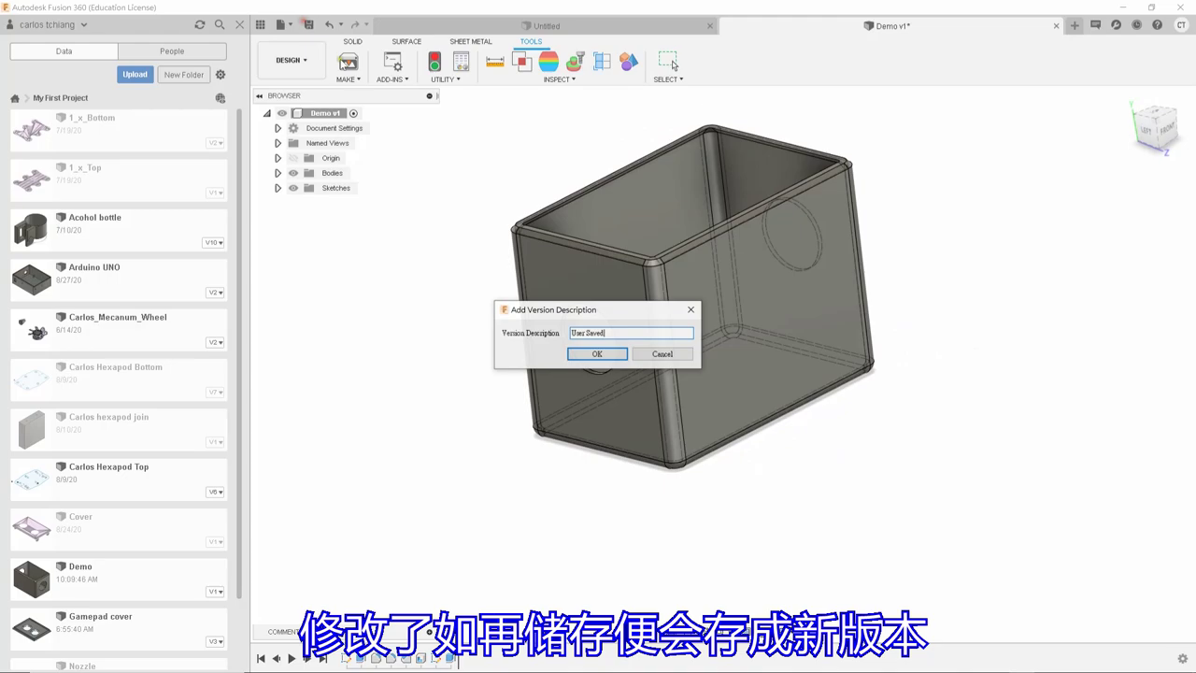
pyautogui.click(598, 354)
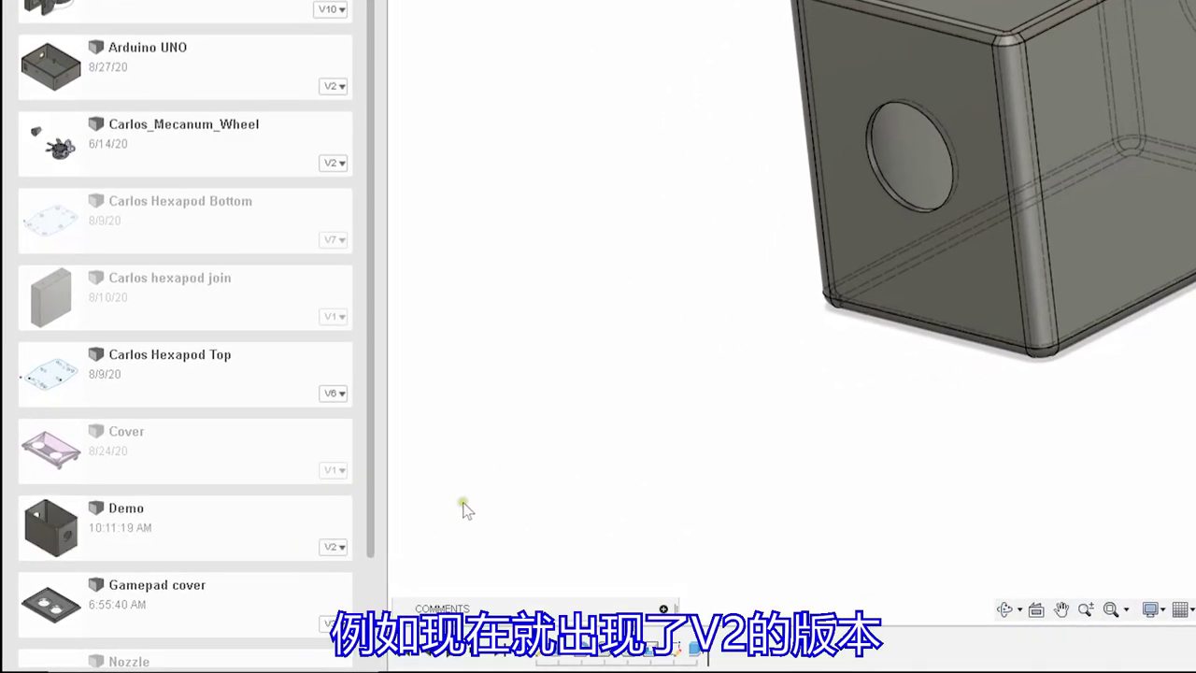
# Open versions 1 and 2 of Demo from its history in the Data panel.
pyautogui.click(331, 549)
pyautogui.moveTo(185, 528)
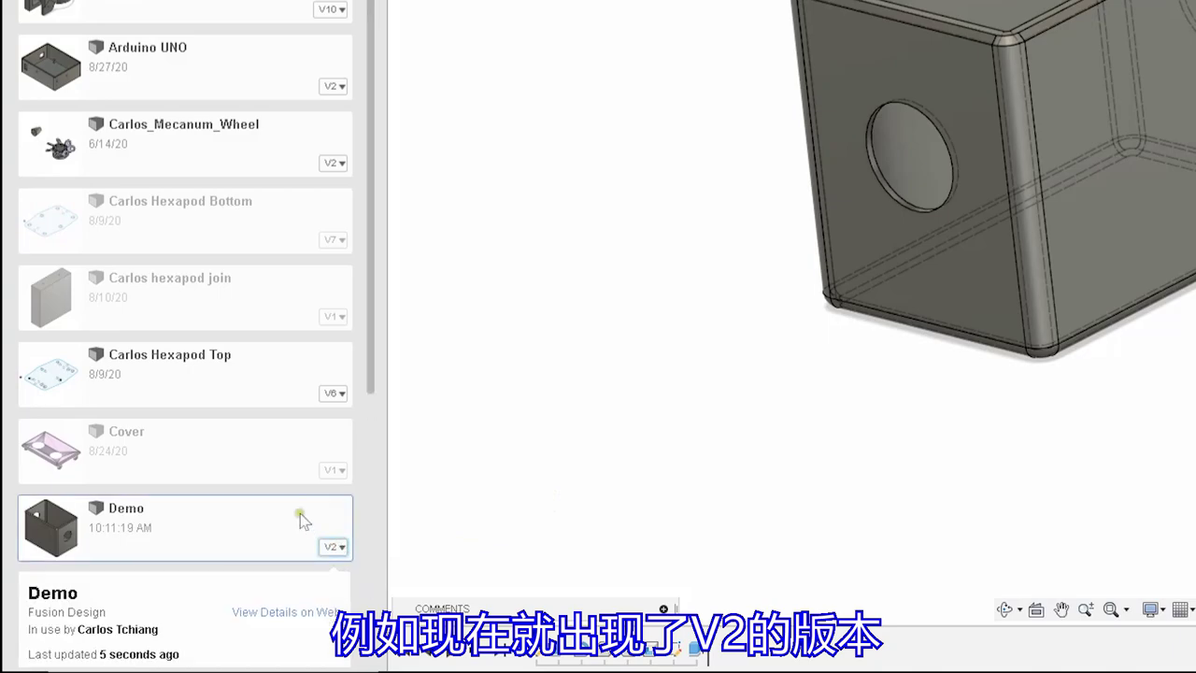
pyautogui.scroll(-4, 286, 467)
pyautogui.scroll(-1, 287, 468)
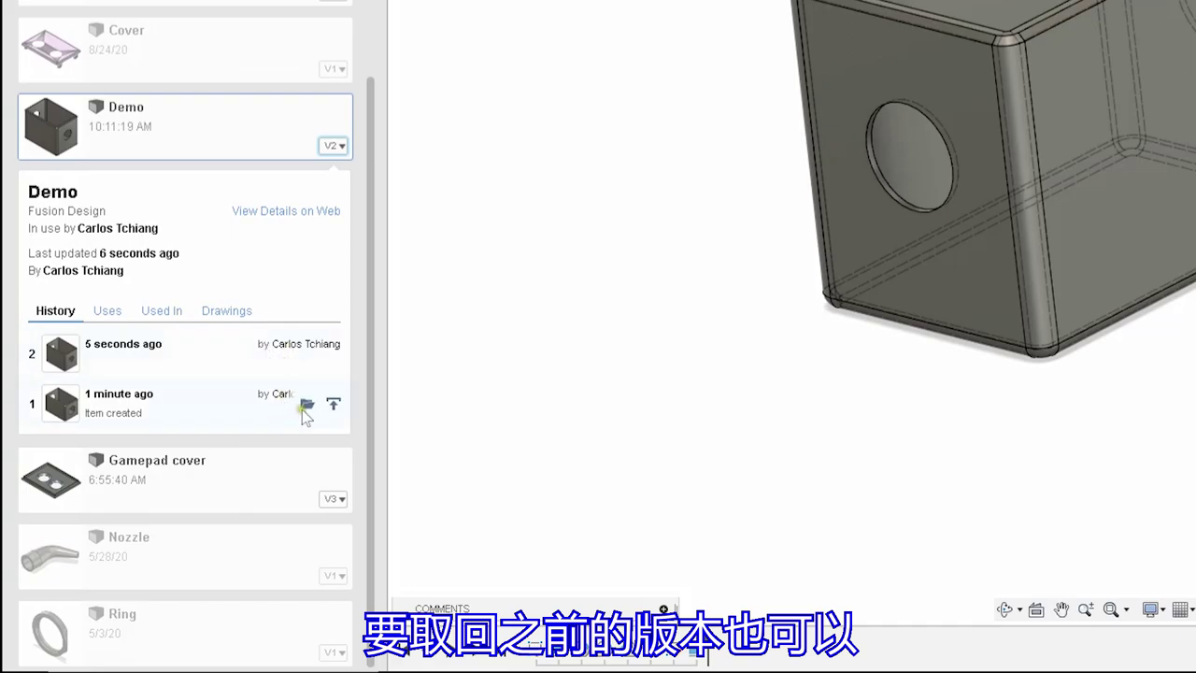
pyautogui.click(306, 406)
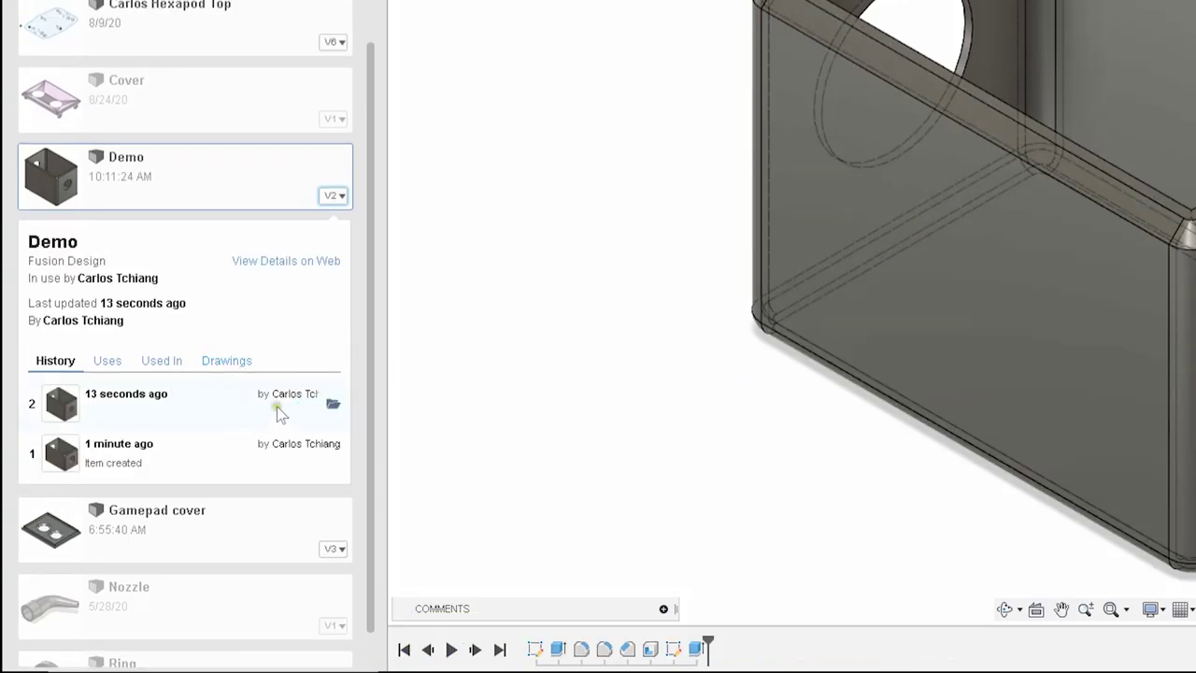
pyautogui.click(333, 403)
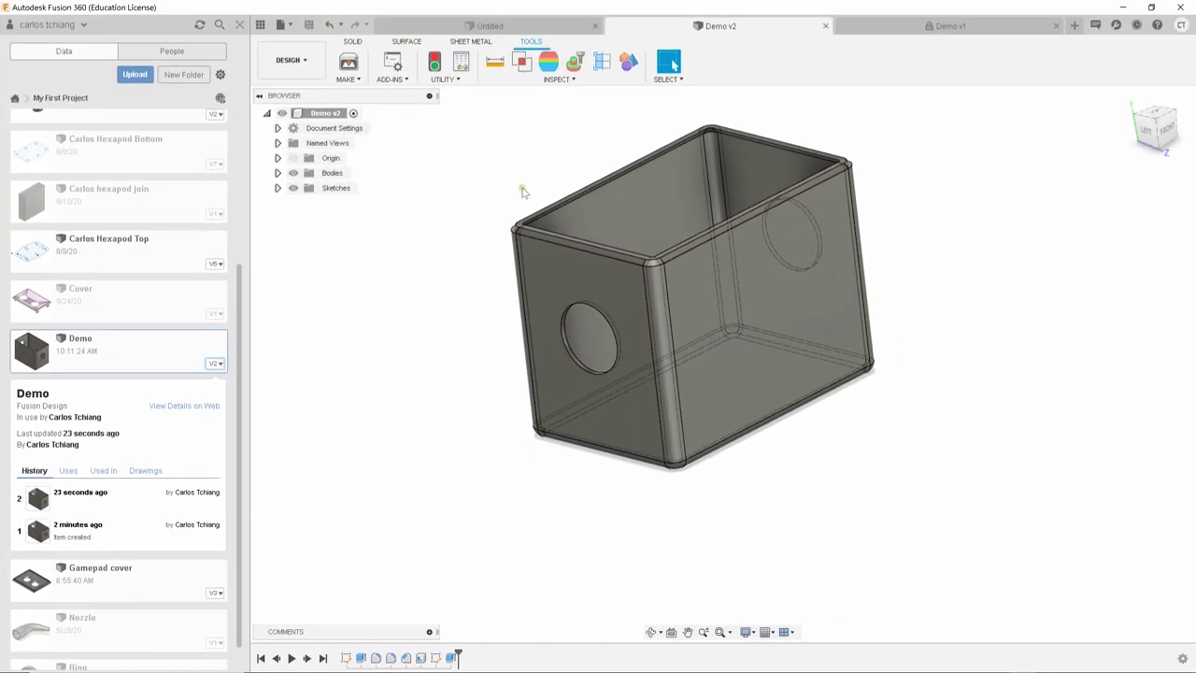
# Export Demo v2 as an STL Files (*.stl) file named Demo v2.
pyautogui.click(289, 31)
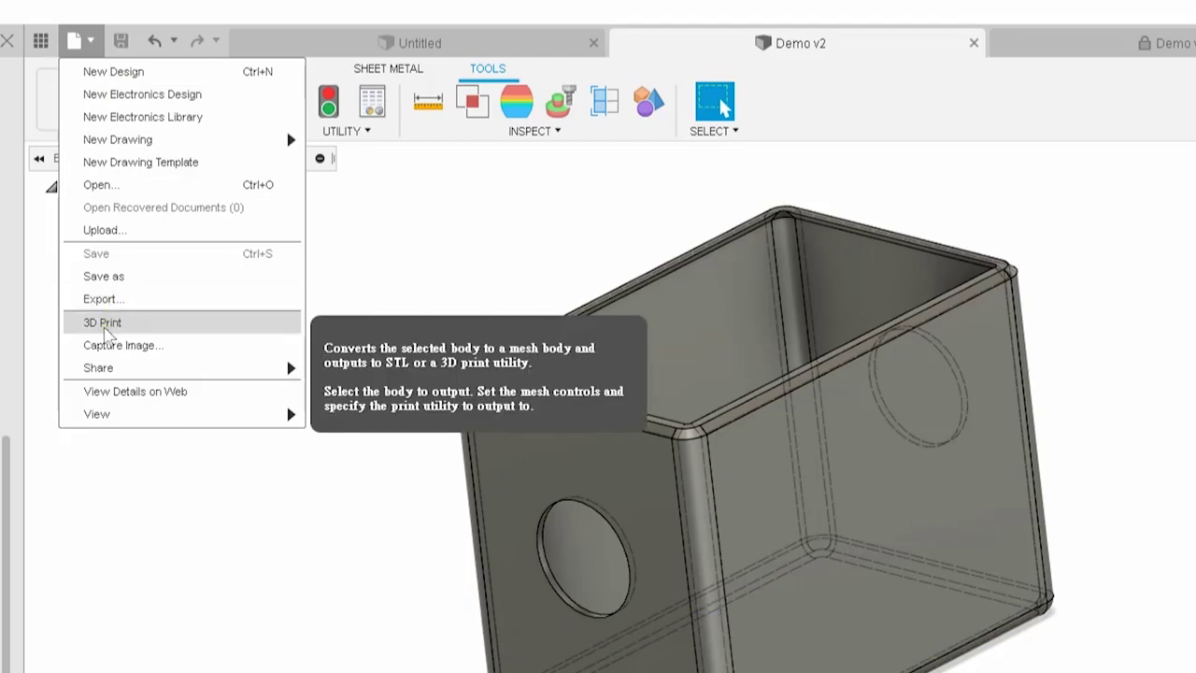
pyautogui.click(108, 300)
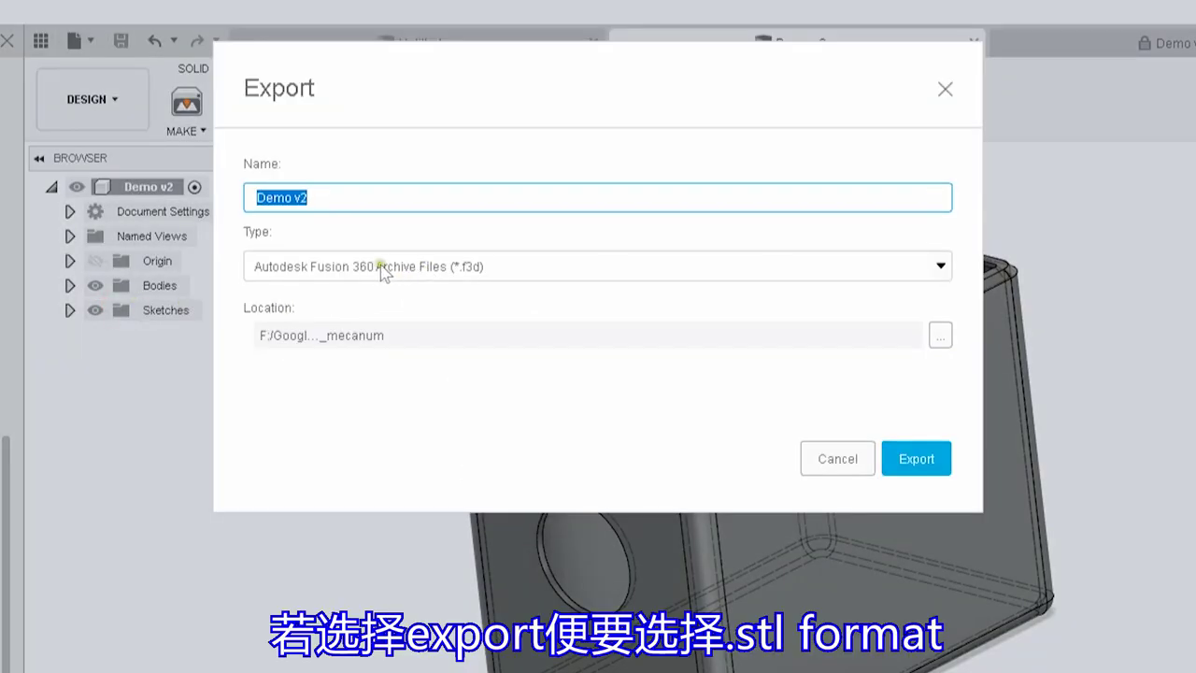
pyautogui.click(543, 271)
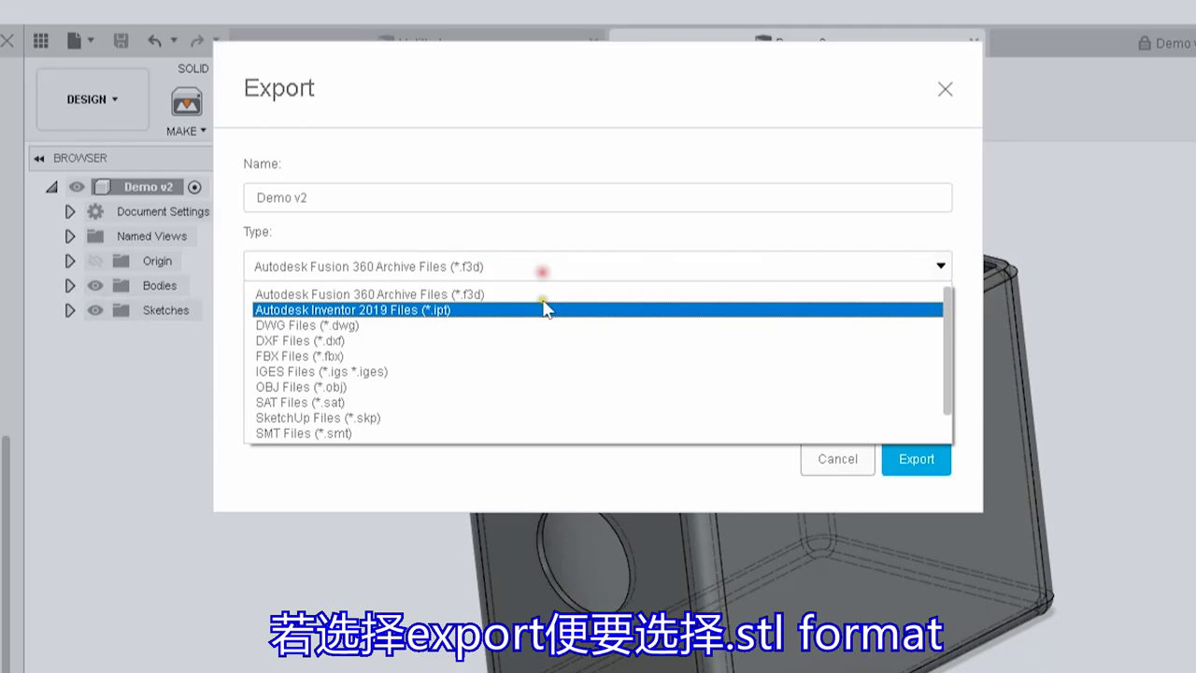
pyautogui.scroll(-2, 475, 427)
pyautogui.click(459, 431)
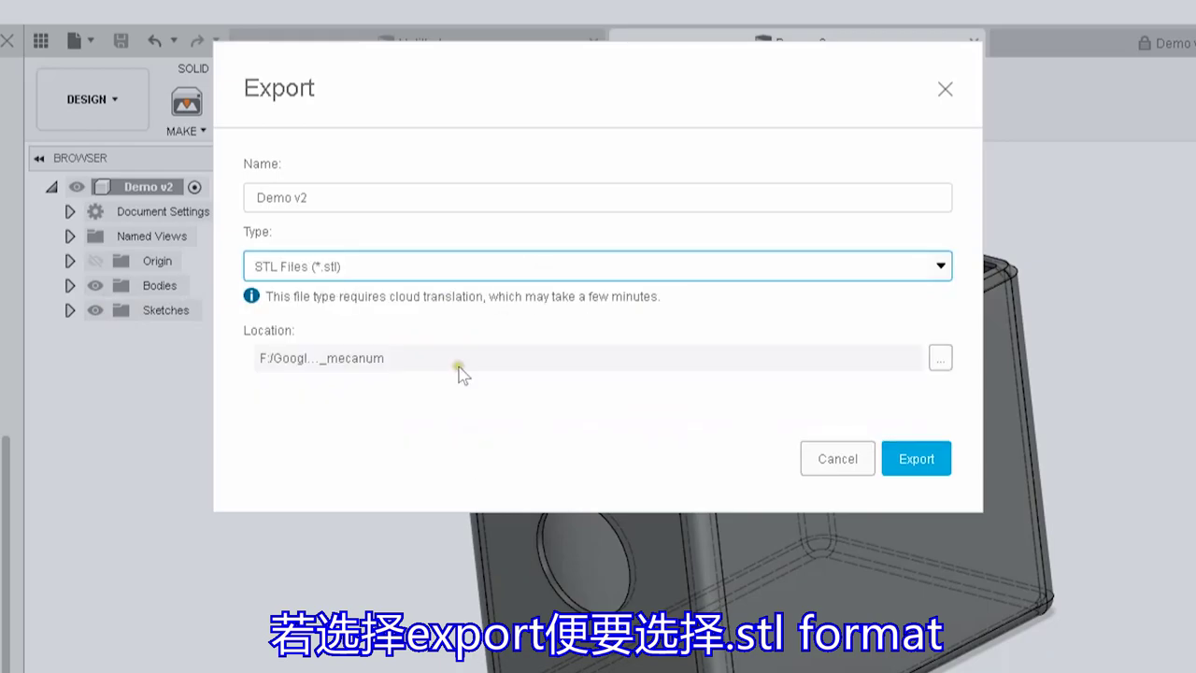
pyautogui.click(402, 197)
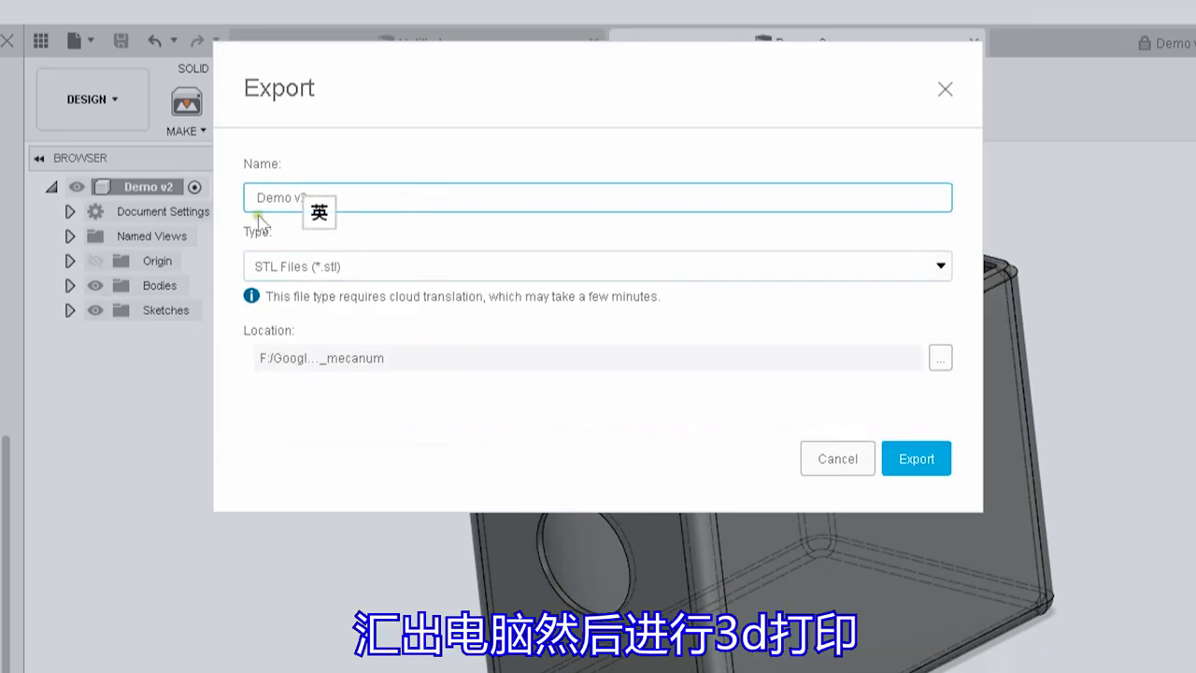
pyautogui.click(914, 458)
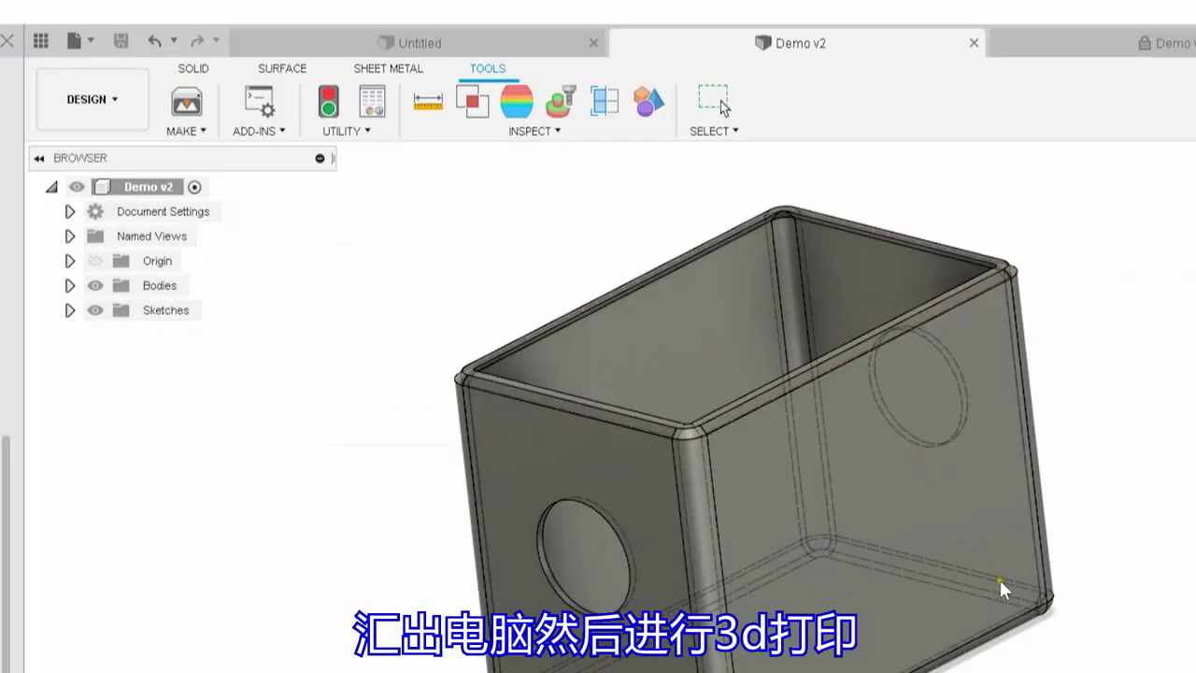